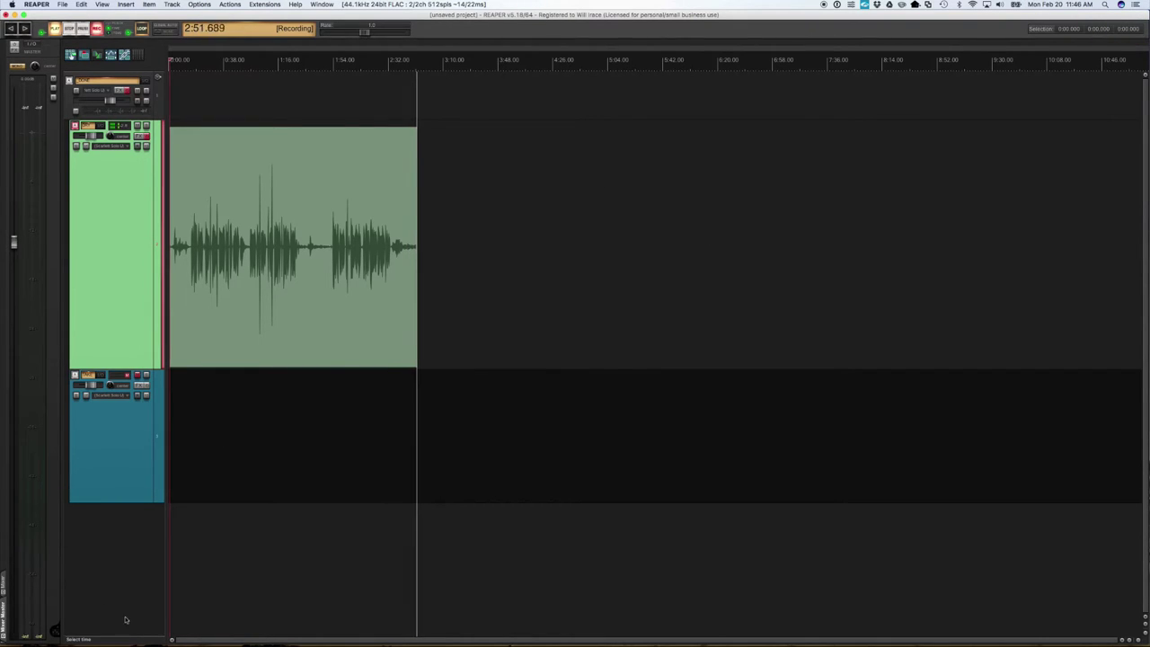
Stop the recording on the DRY track and view the list of available themes
key("space")
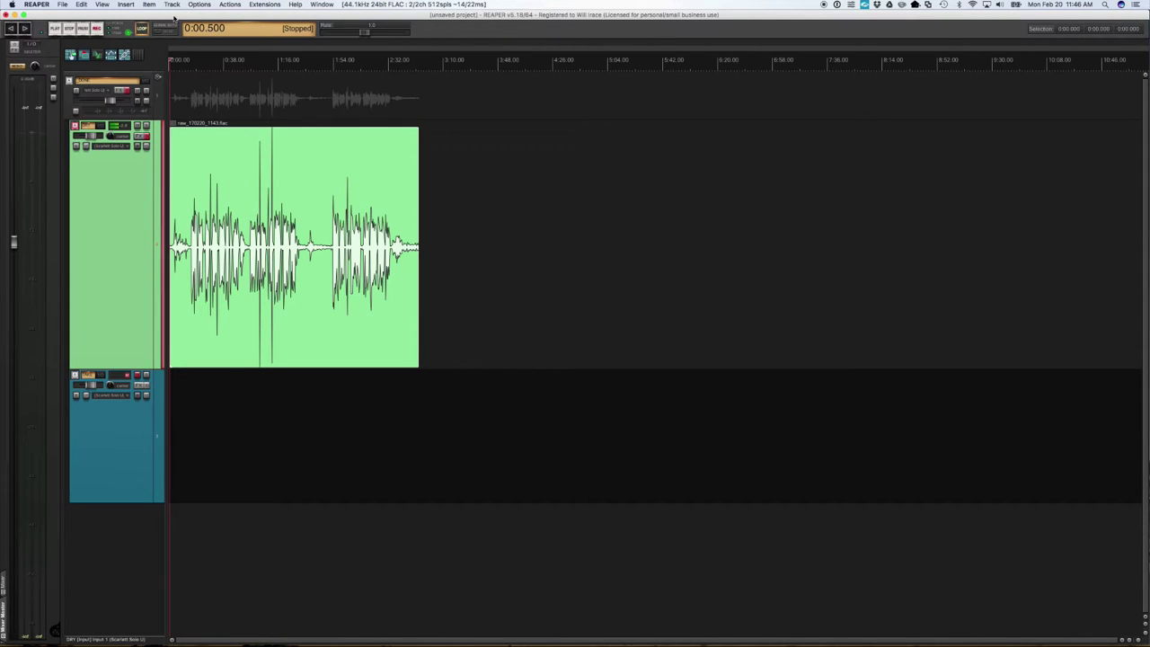
left_click(199, 5)
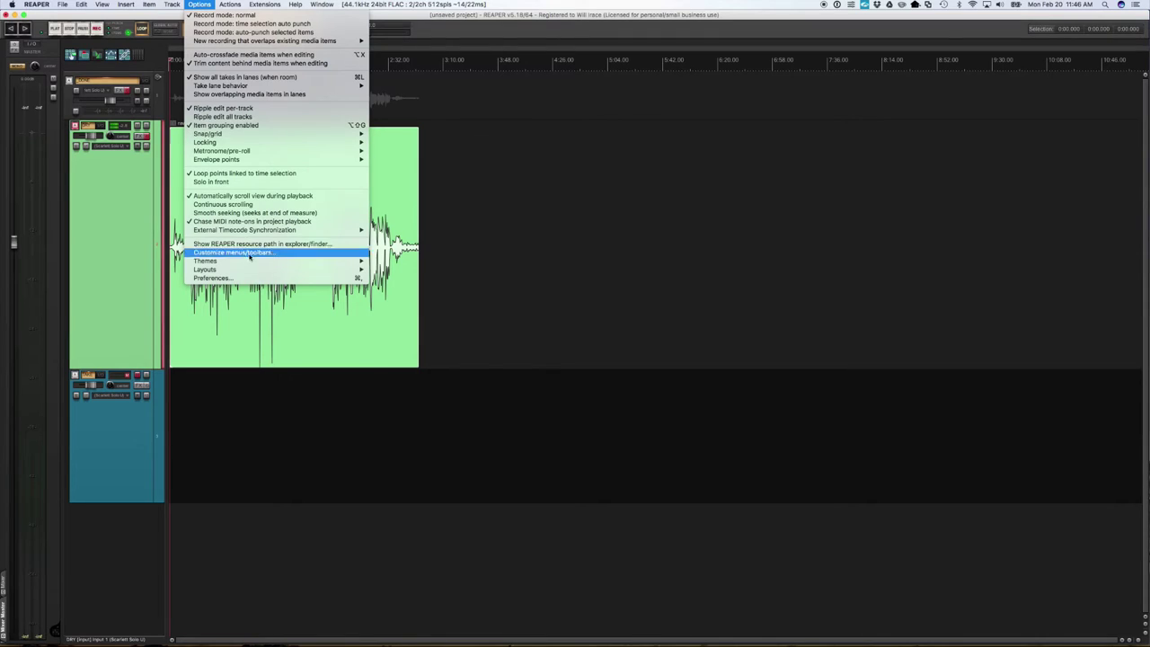
mouse_move(261, 262)
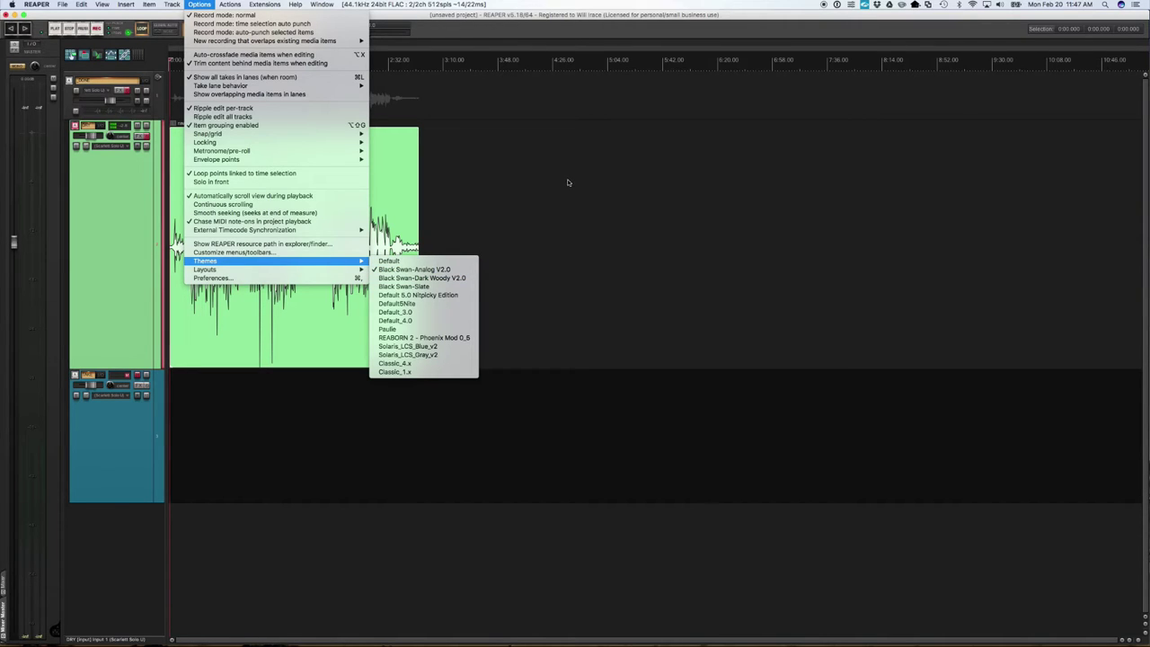
left_click(105, 270)
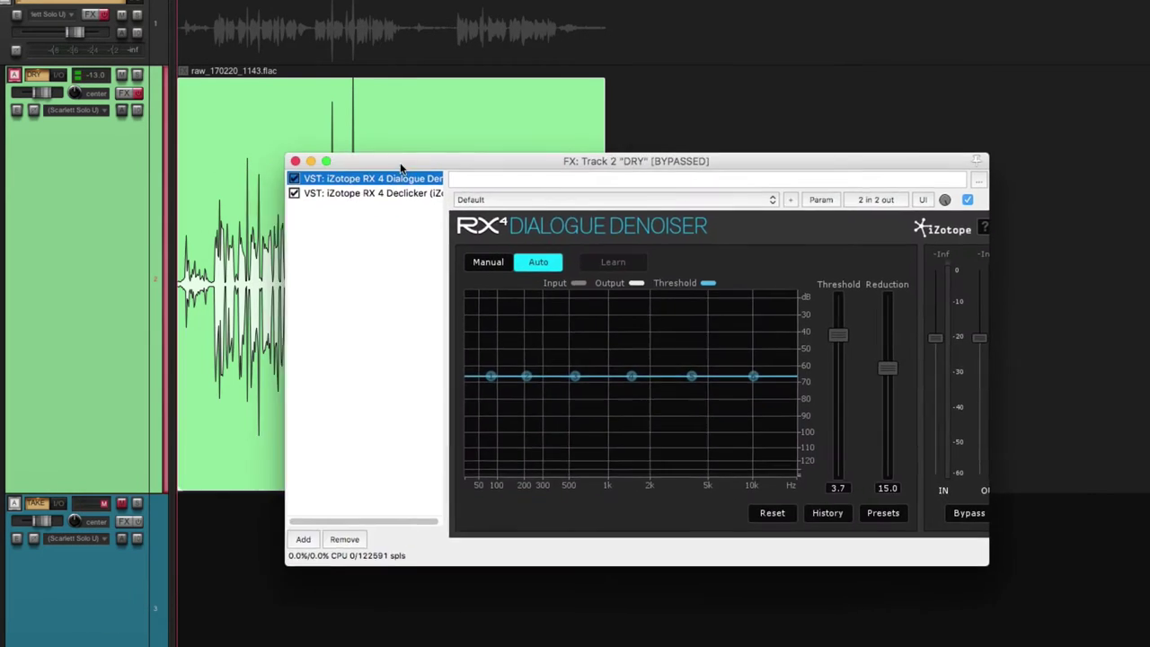
Review the DRY track's effects chain, viewing the RX 4 Dialogue Denoiser and RX 4 Declicker settings
left_click_drag(402, 168, 602, 99)
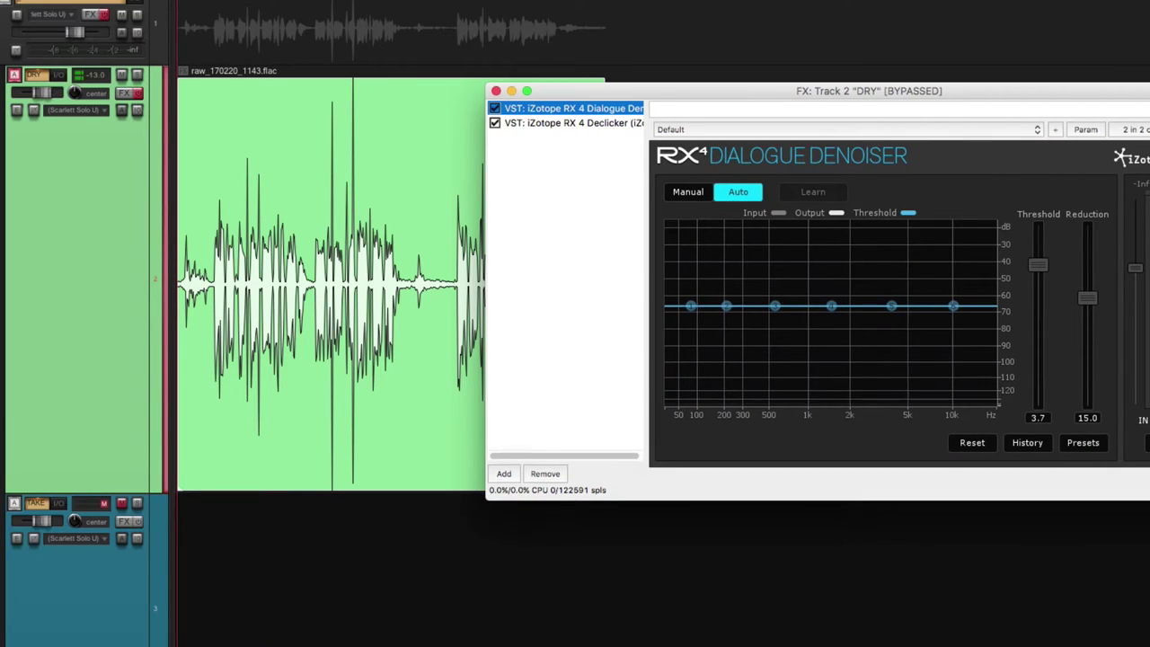
left_click(558, 126)
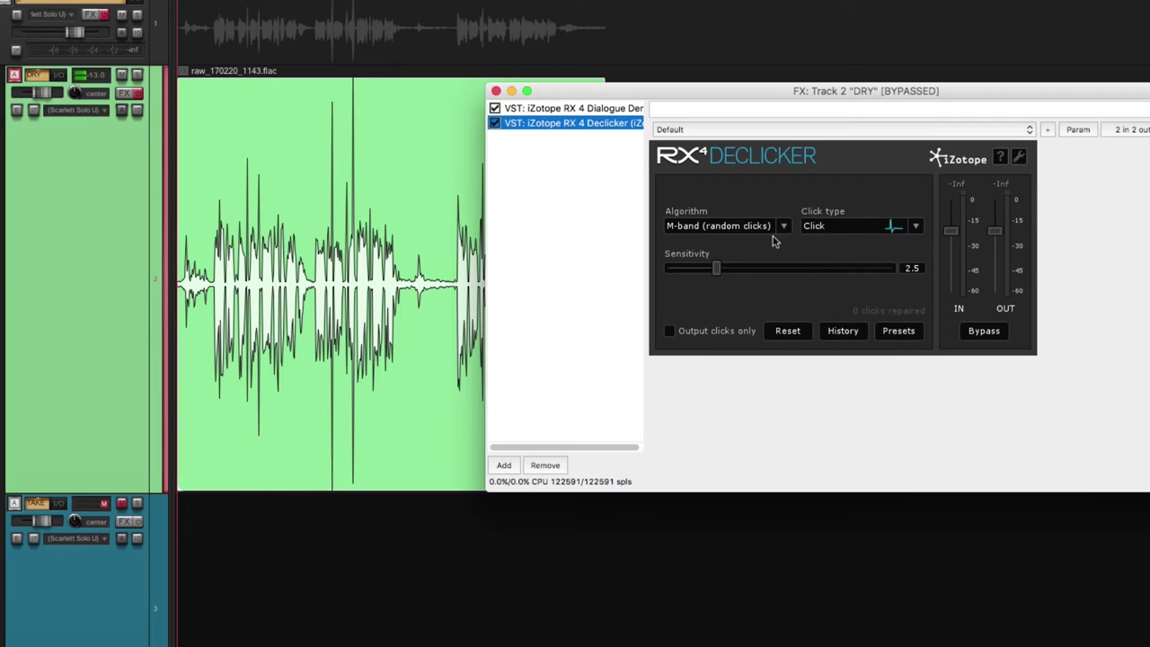
left_click(585, 108)
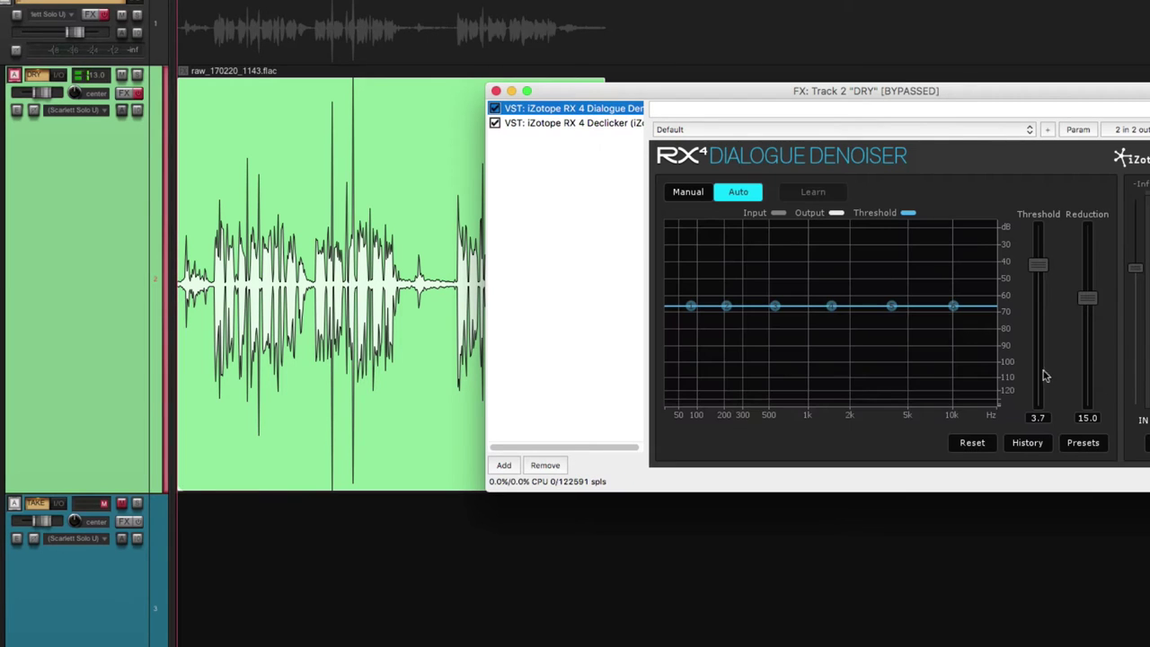
left_click(495, 92)
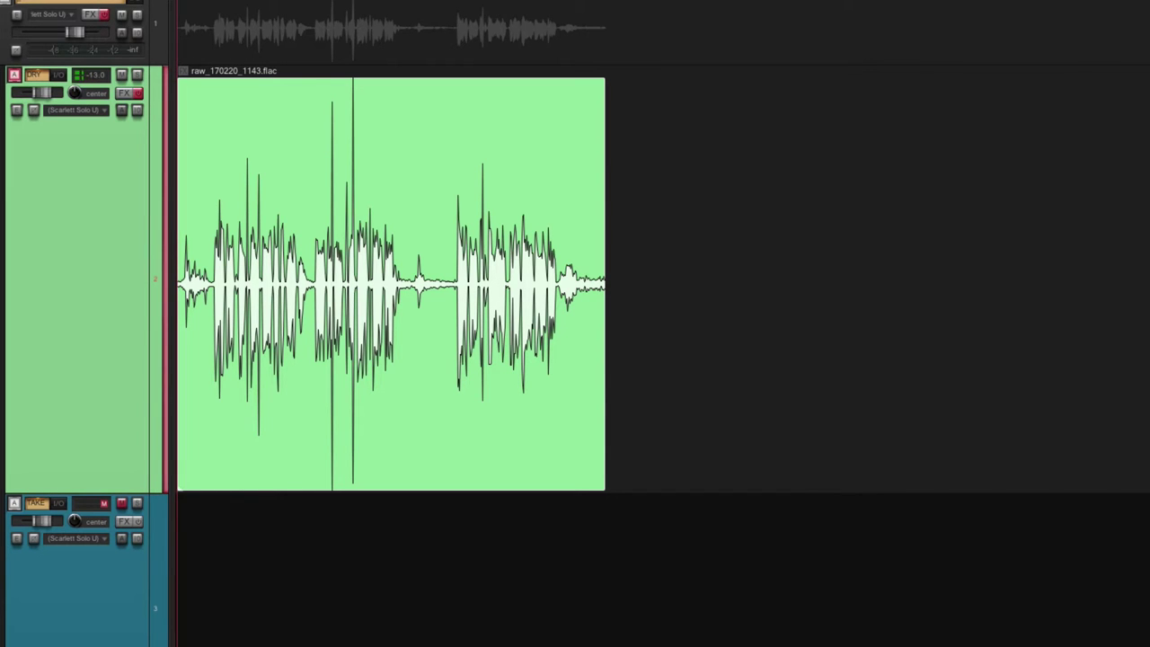
Review the _DONE folder track's effects, viewing the Nectar 2 Breath Control and Nectar 2 settings
left_click_drag(449, 628, 640, 127)
left_click(431, 122)
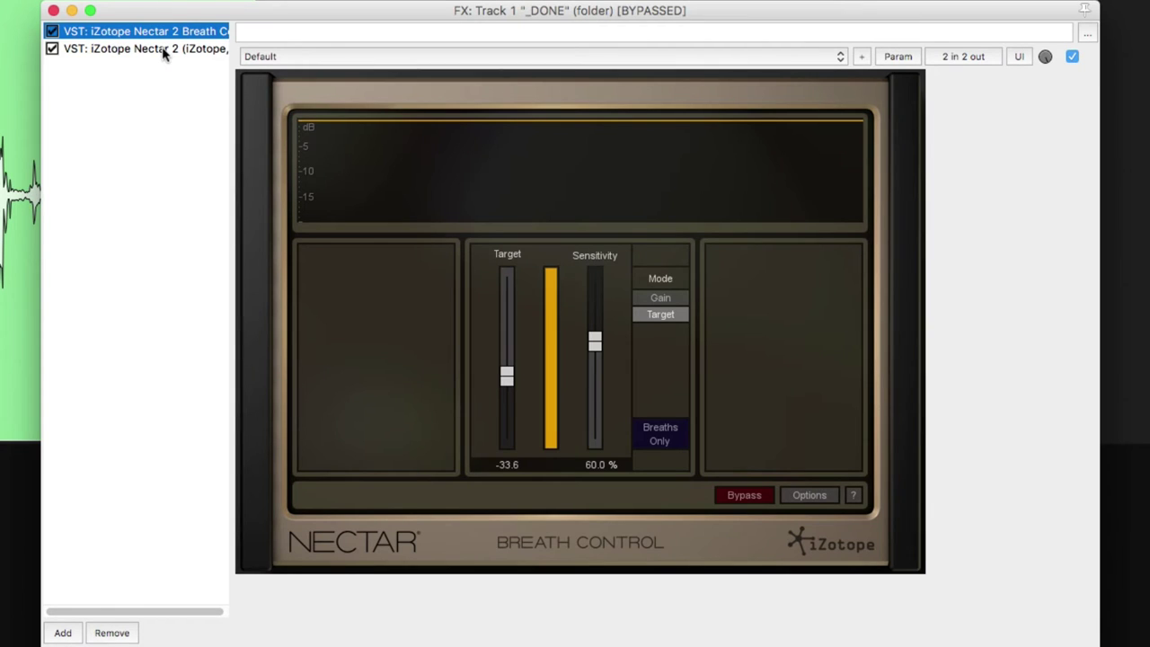
left_click(162, 49)
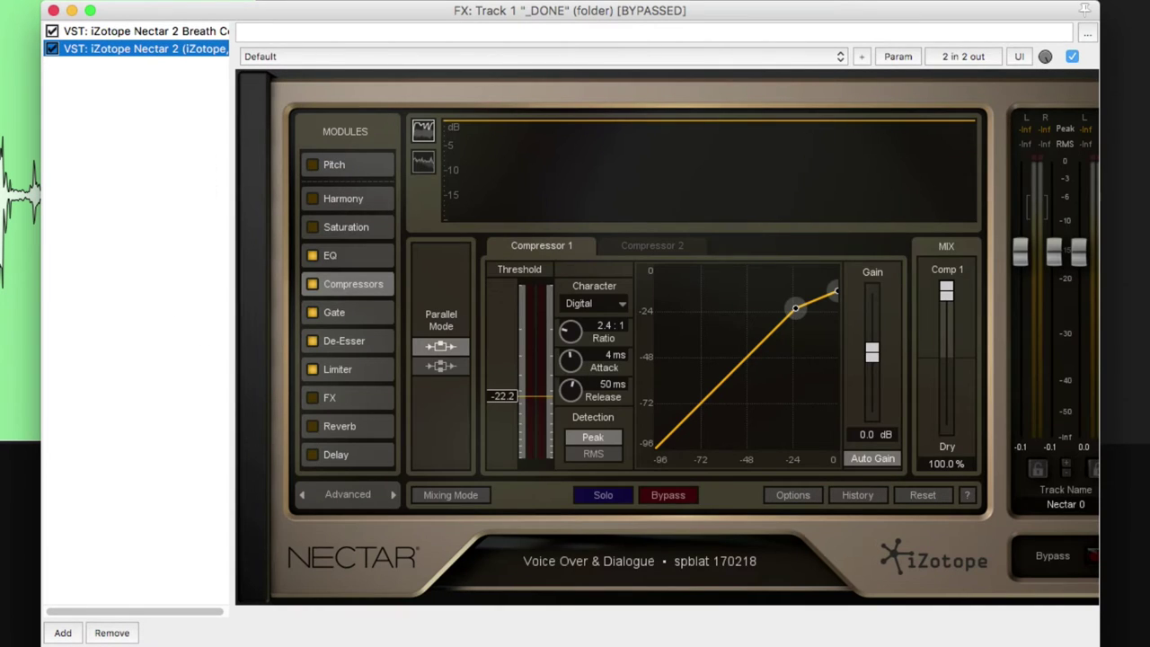
left_click(53, 9)
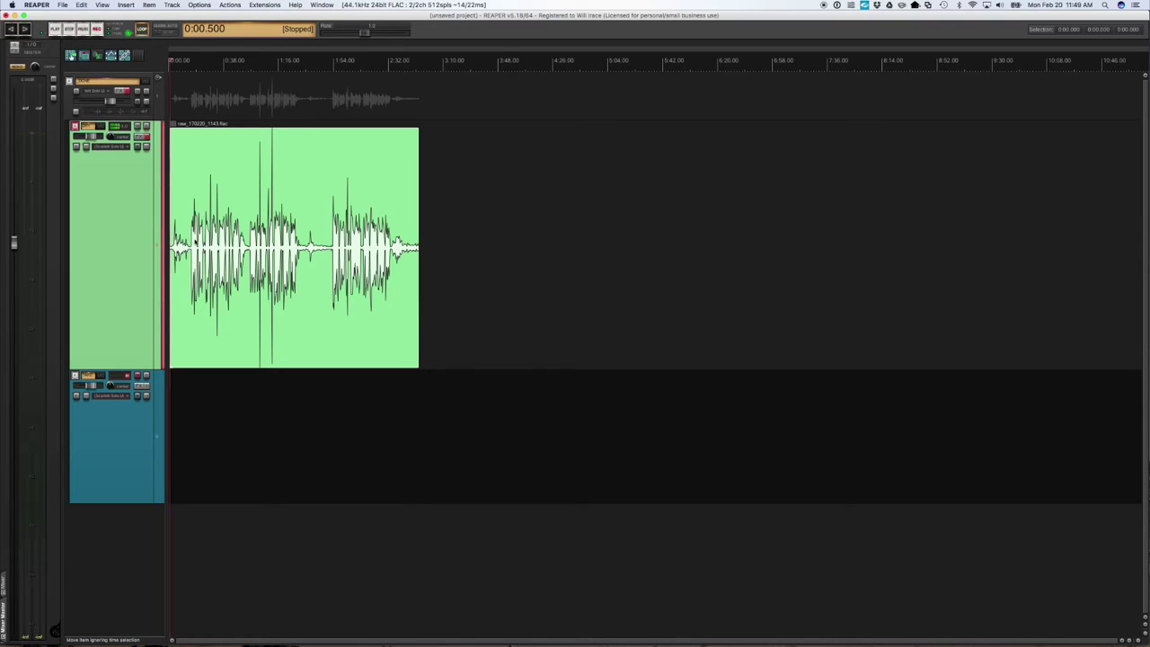
Locate the tall click spike near 1:03 in the raw recording and play it briefly
scroll(277, 224, "up", 5)
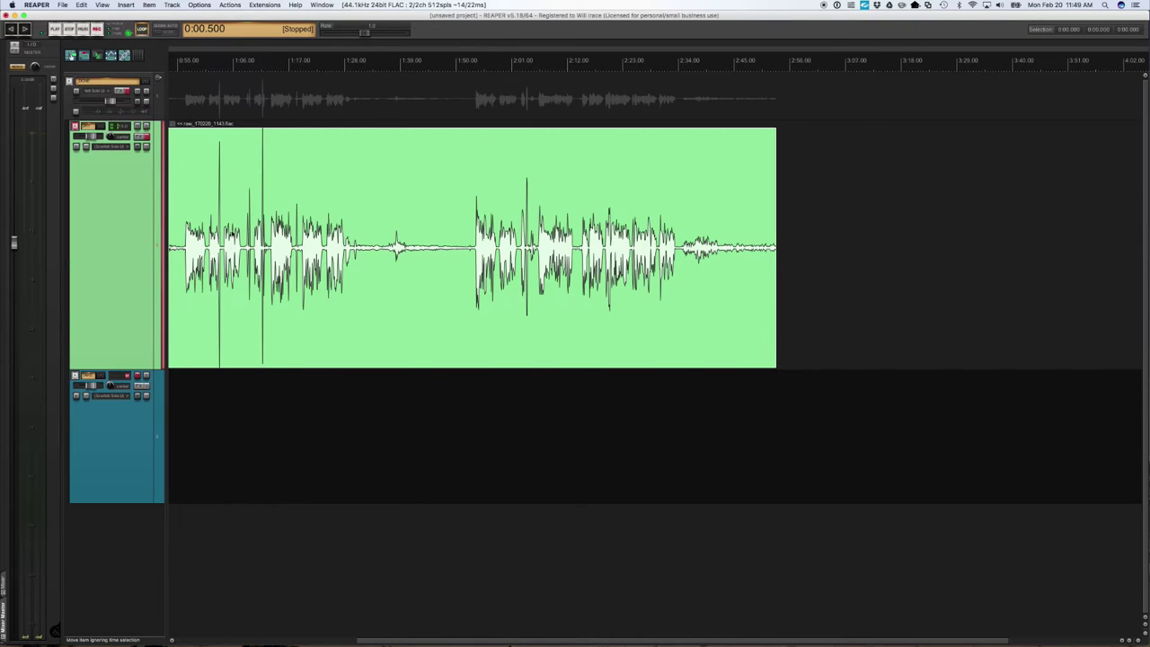
scroll(248, 251, "up", 3)
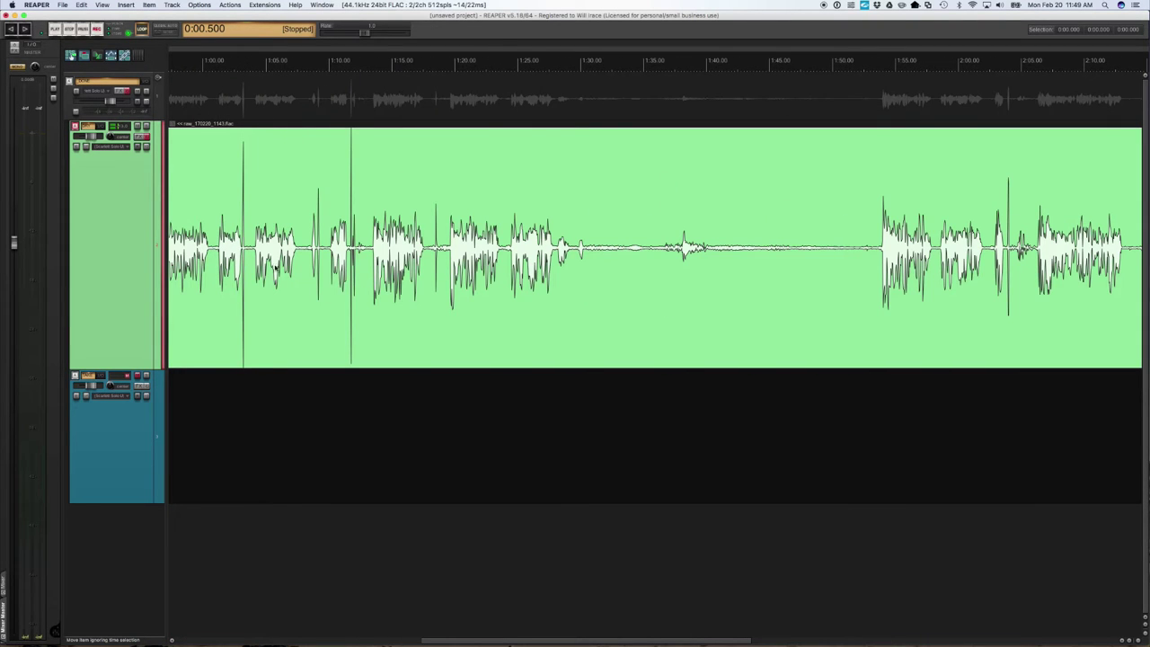
scroll(404, 257, "up", 3)
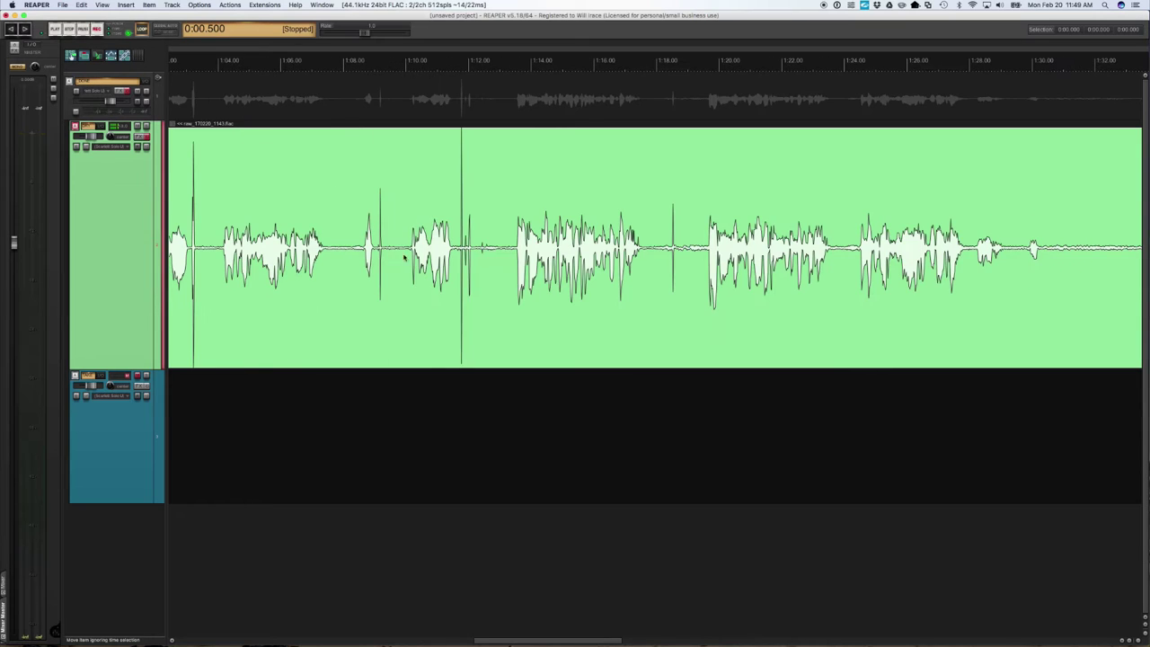
scroll(315, 265, "down", 1)
scroll(316, 265, "left", 5)
left_click(388, 250)
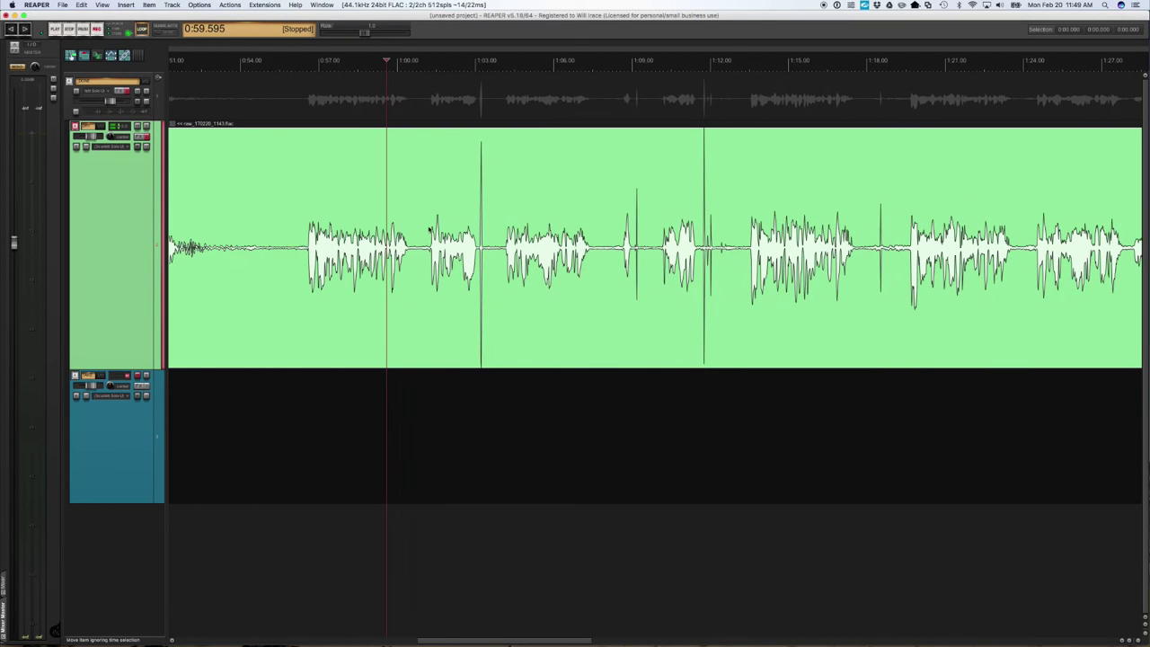
left_click(476, 211)
key("space")
key("ctrl+space")
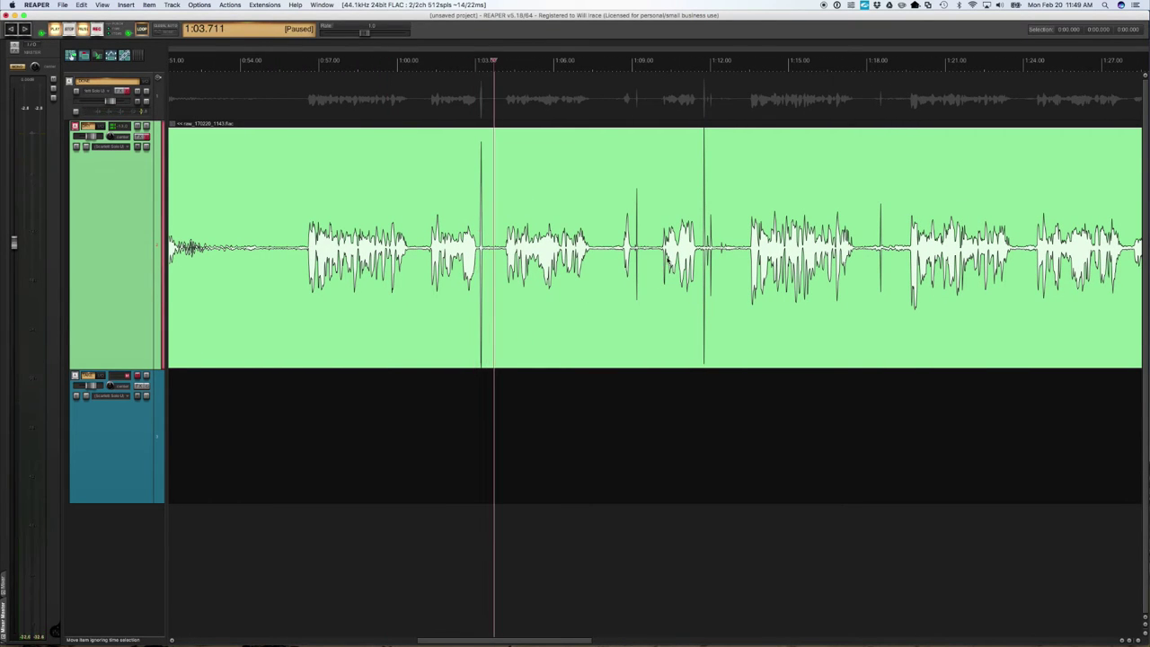
Locate the low bump near 1:38 in the long pause before the final take and play it briefly
scroll(487, 196, "down", 6)
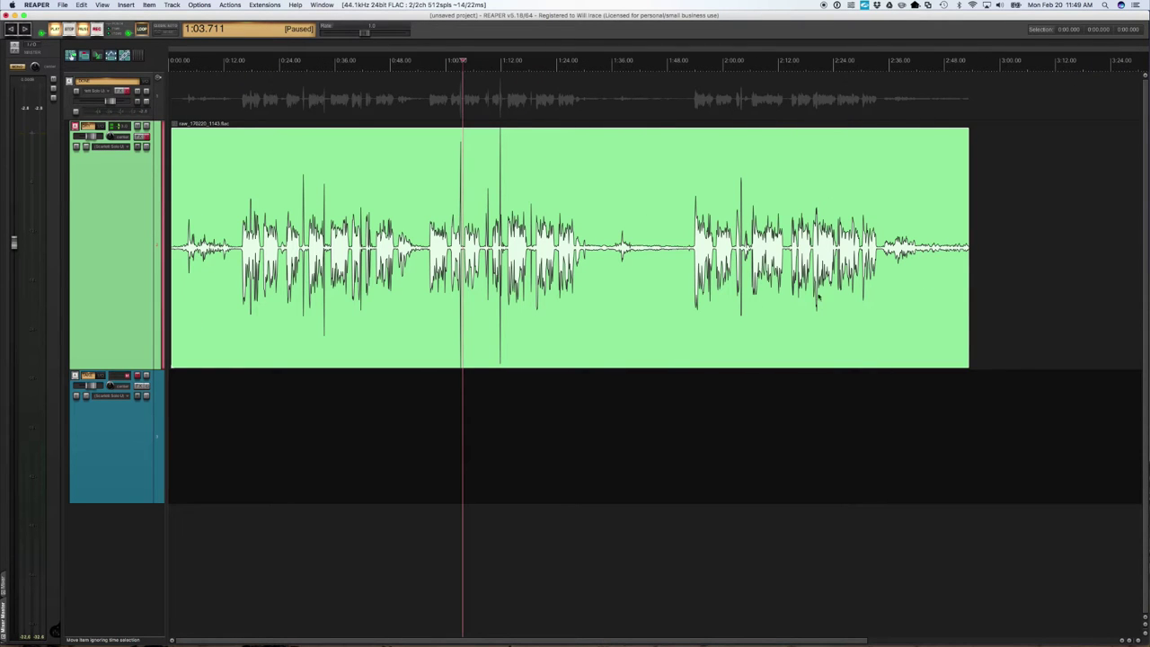
scroll(598, 275, "up", 6)
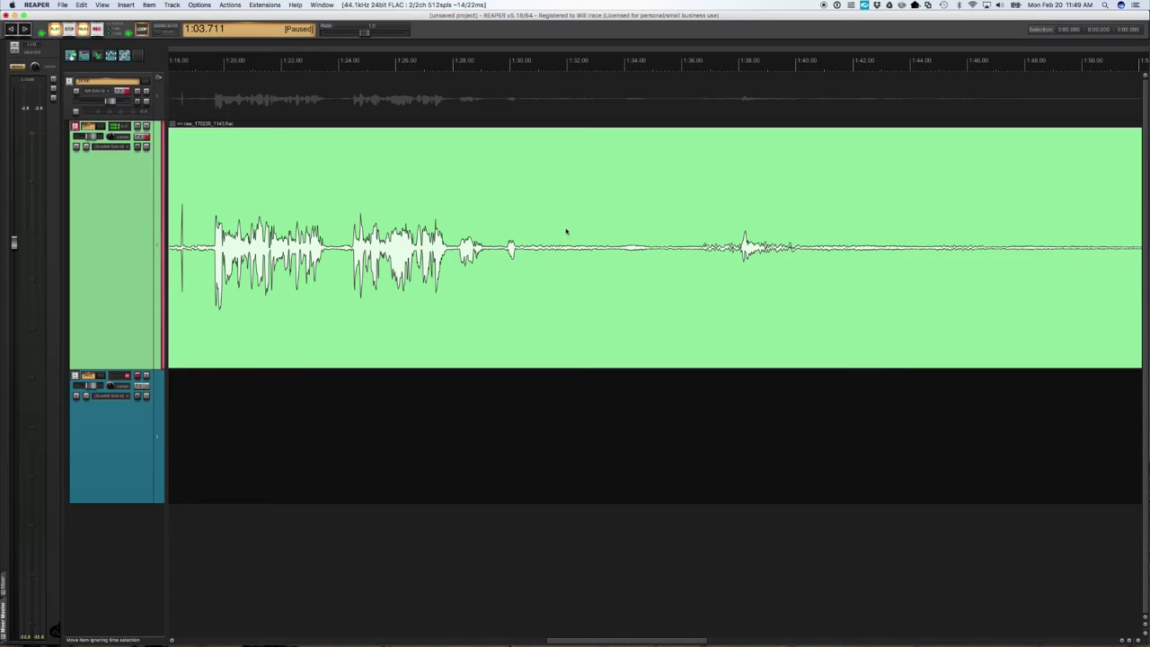
scroll(657, 232, "down", 1)
scroll(633, 250, "right", 3)
left_click(610, 245)
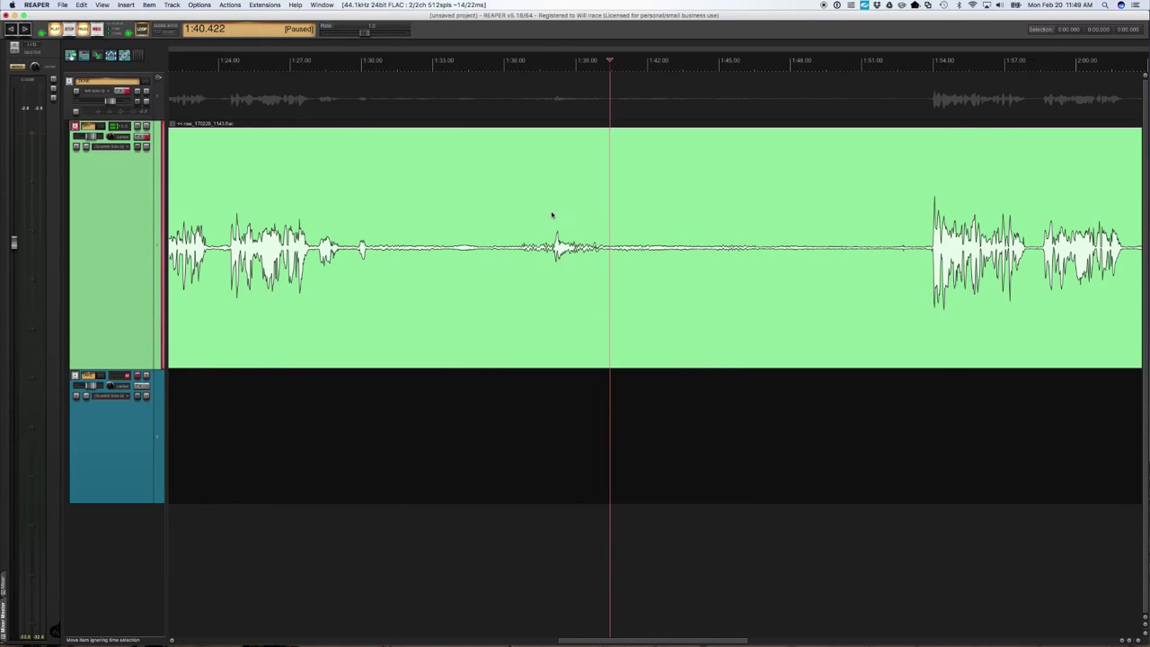
left_click(552, 217)
key("space")
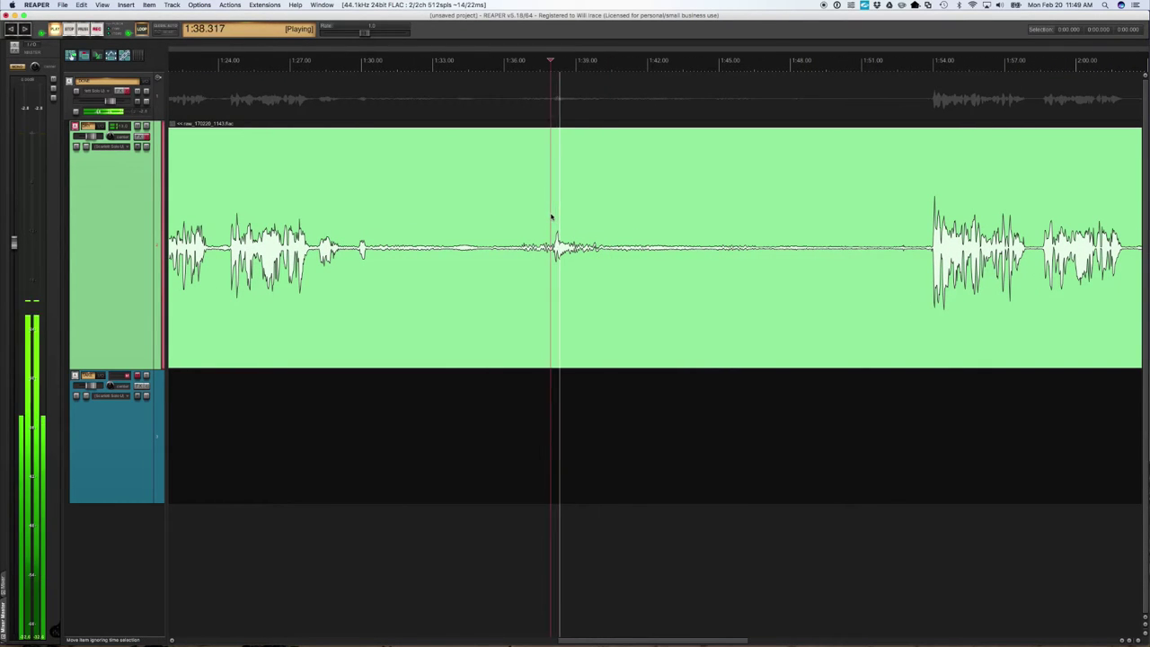
key("space")
left_click(575, 232)
Split the recording at 1:49.882, in the silence just before the final take
scroll(575, 233, "down", 8)
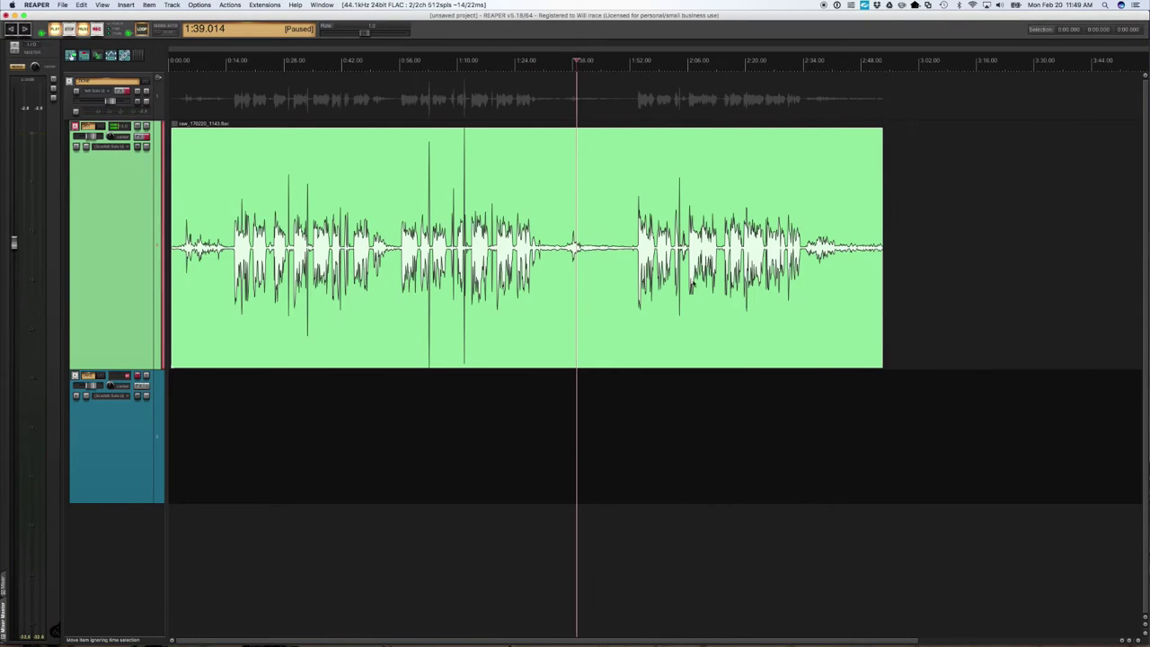
left_click(699, 234)
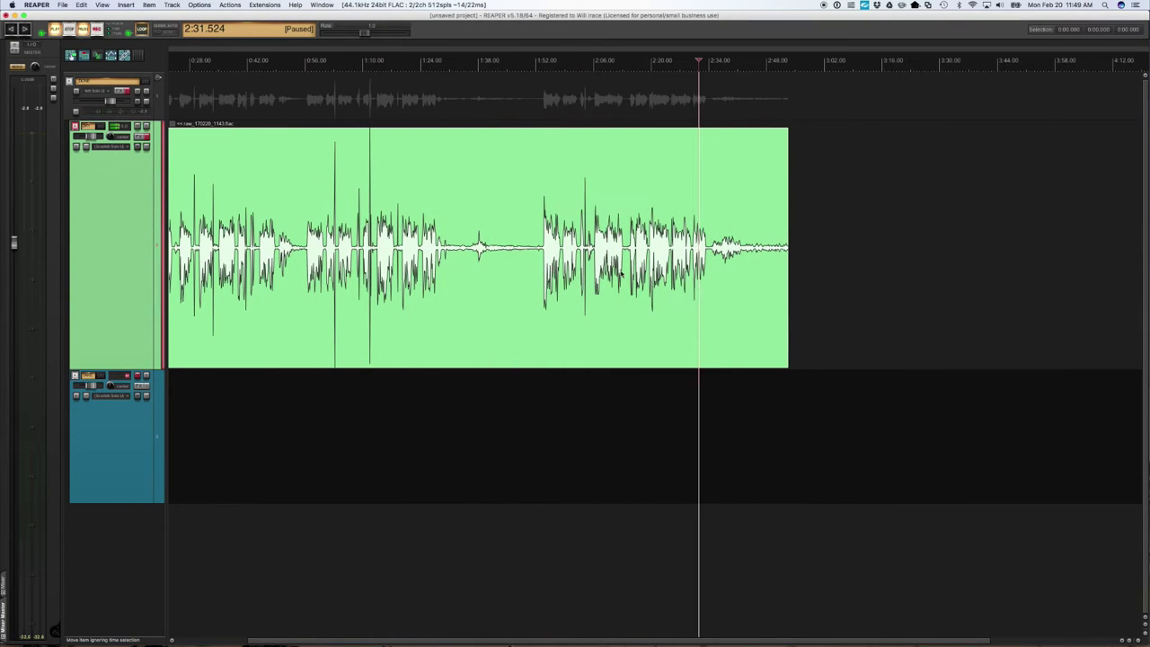
left_click(528, 259)
key("s")
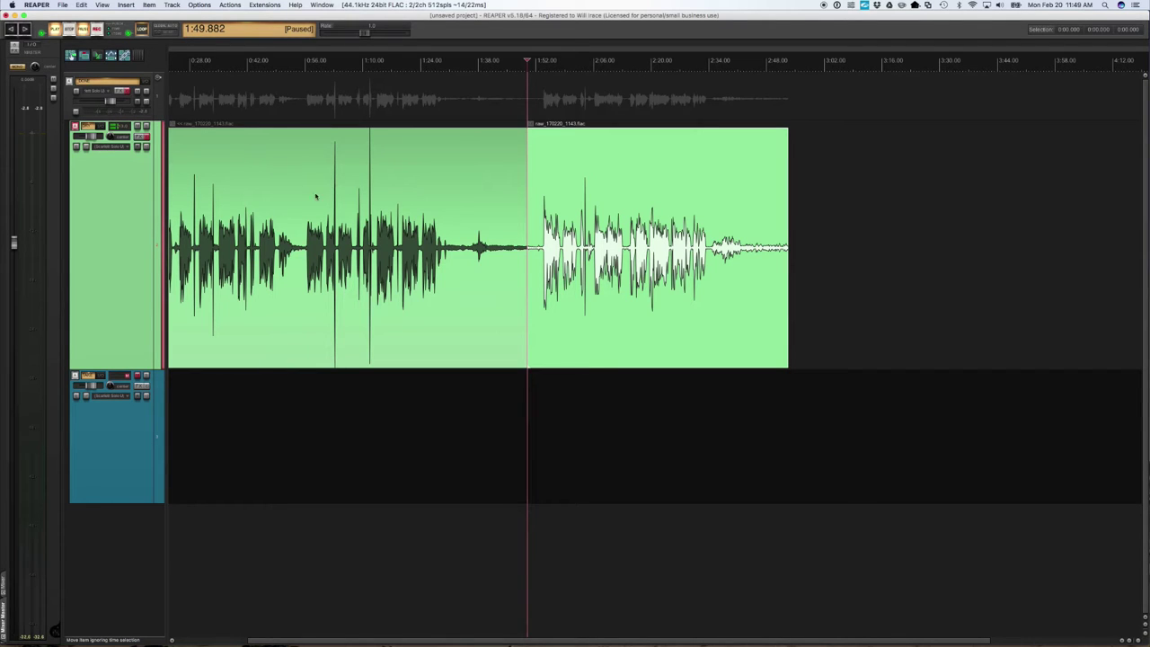
Select the section of the recording before the split and delete it, keeping only the final take
left_click(613, 178)
left_click(376, 169)
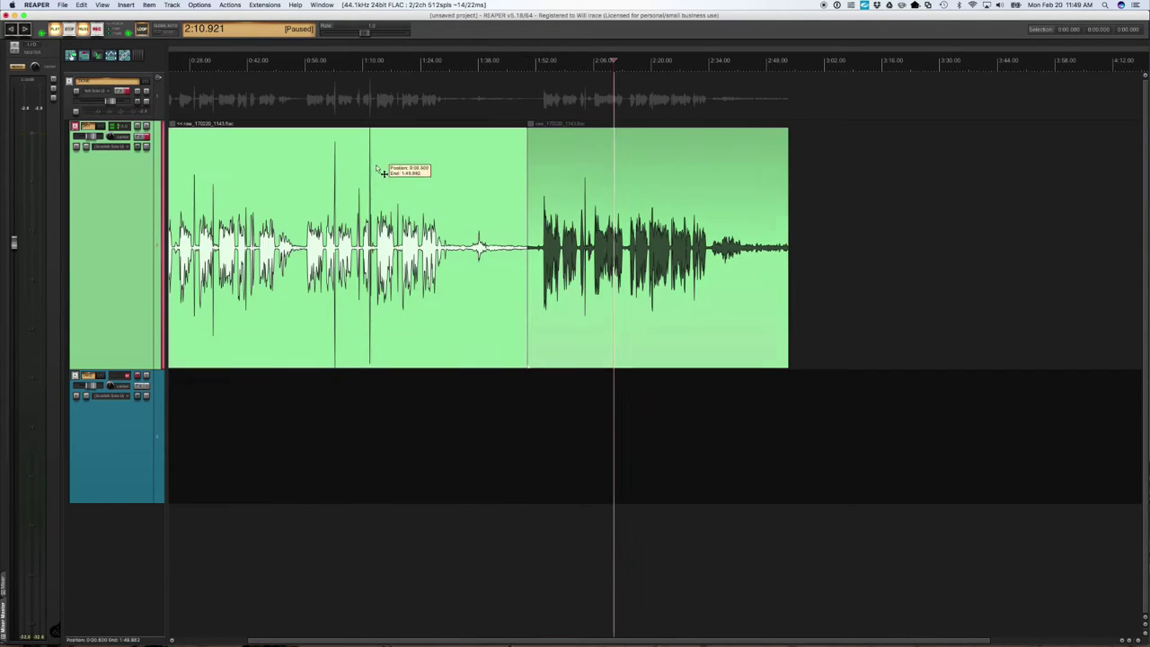
left_click(610, 175)
left_click(347, 173)
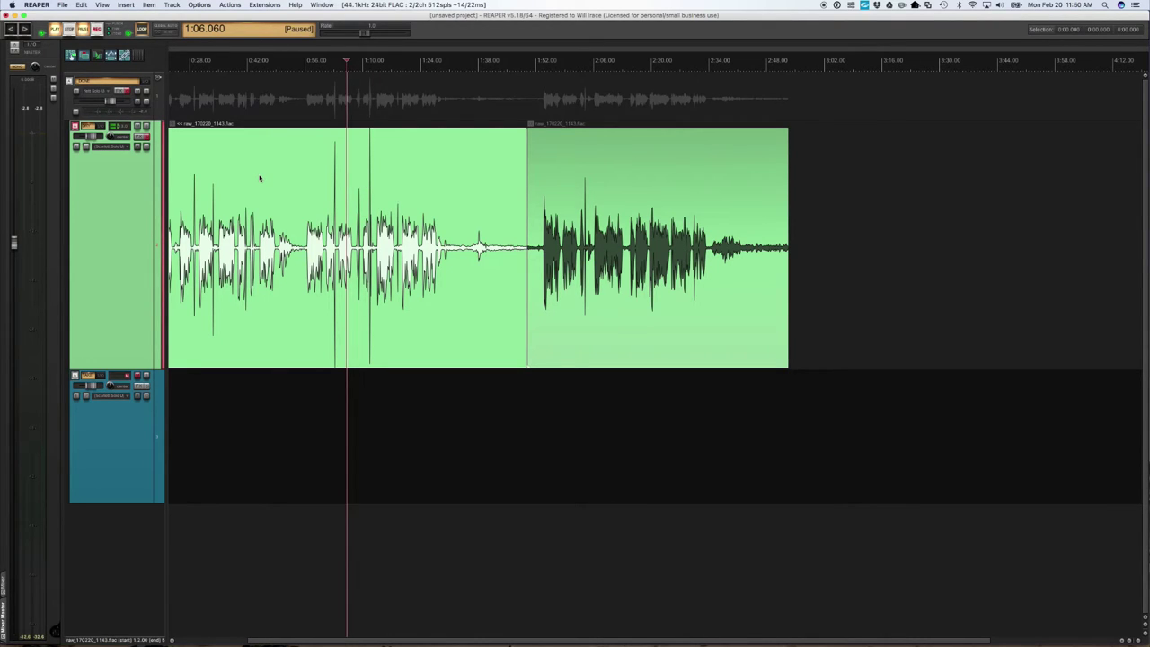
key("Delete")
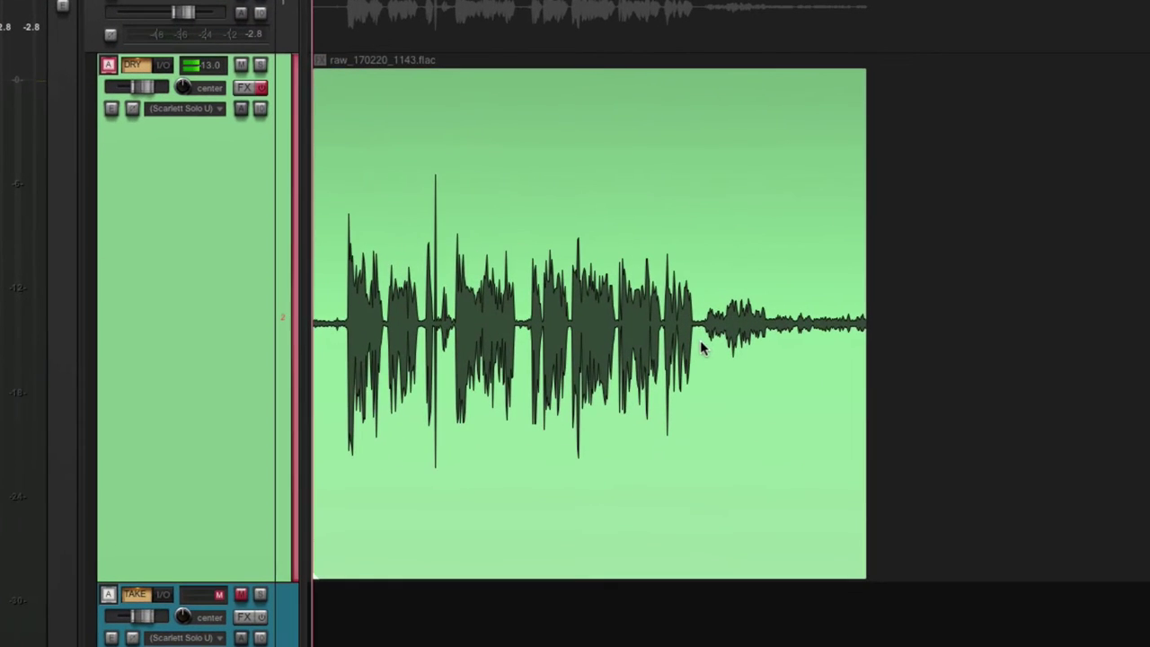
Split the remaining take right after the last spoken words and delete the trailing noise
left_click(353, 257)
key("s")
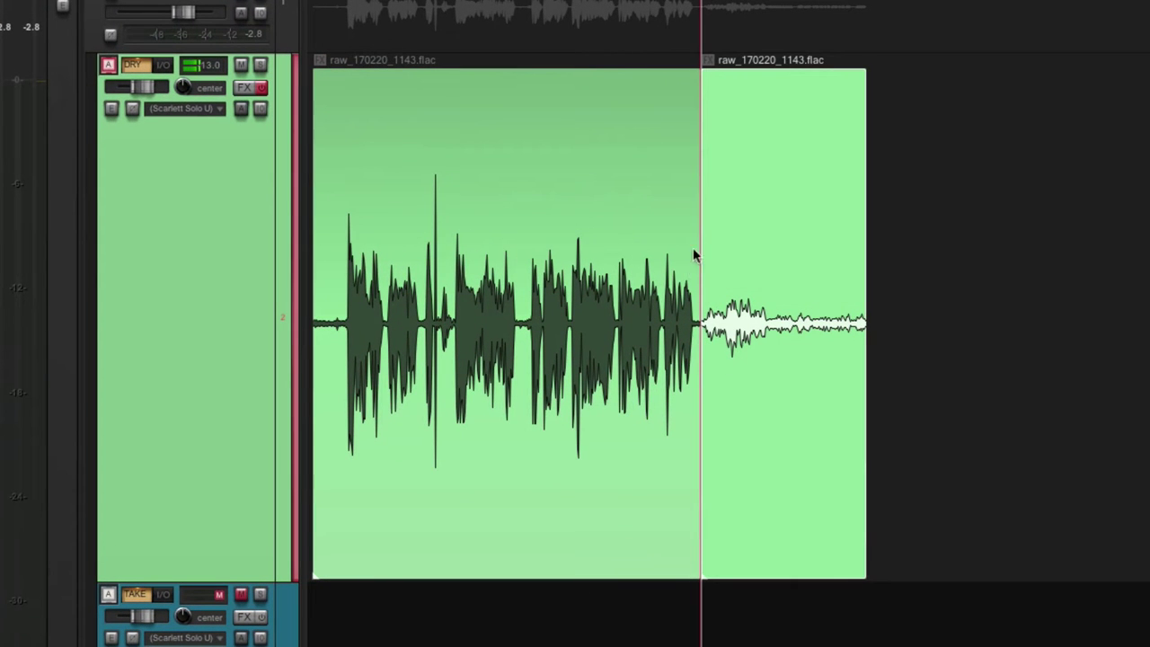
left_click(790, 195)
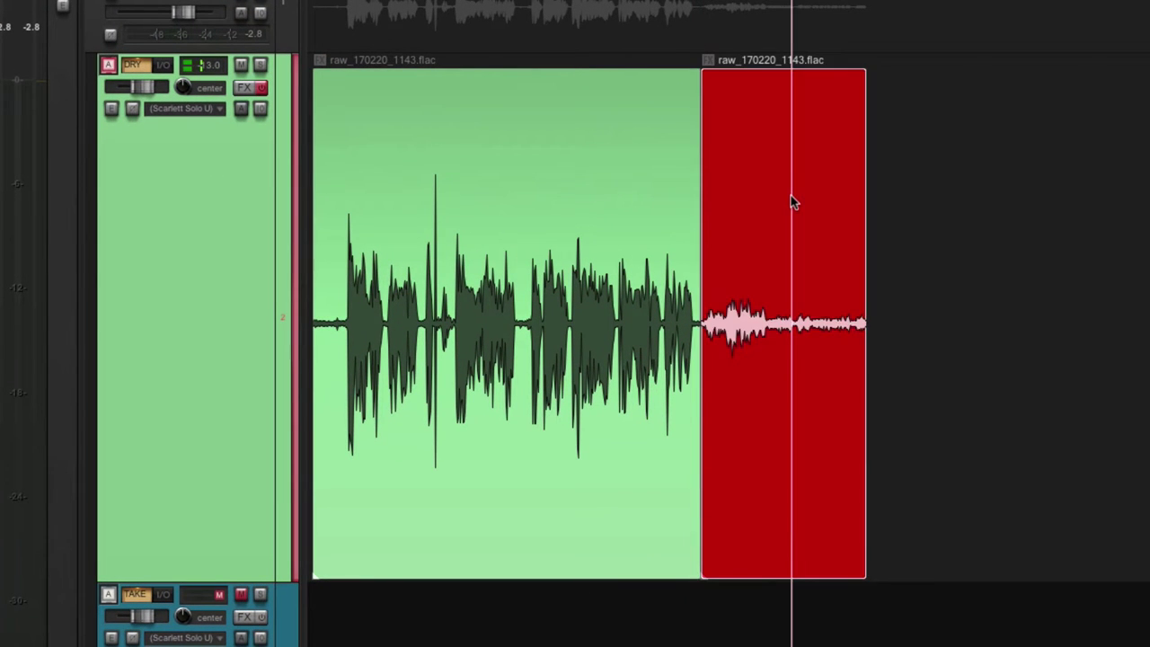
key("Delete")
Inspect the waveform around 0:41 of the remaining take and play the passage
scroll(649, 336, "up", 5)
scroll(649, 343, "up", 5)
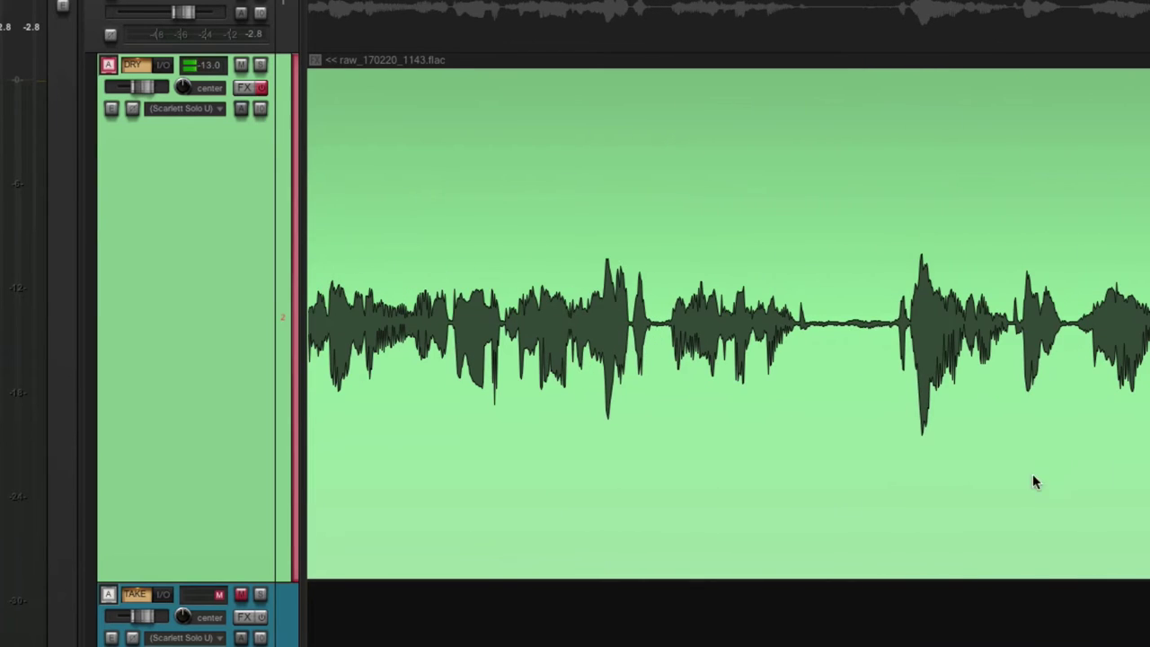
scroll(1148, 469, "up", 4)
scroll(728, 324, "left", 10)
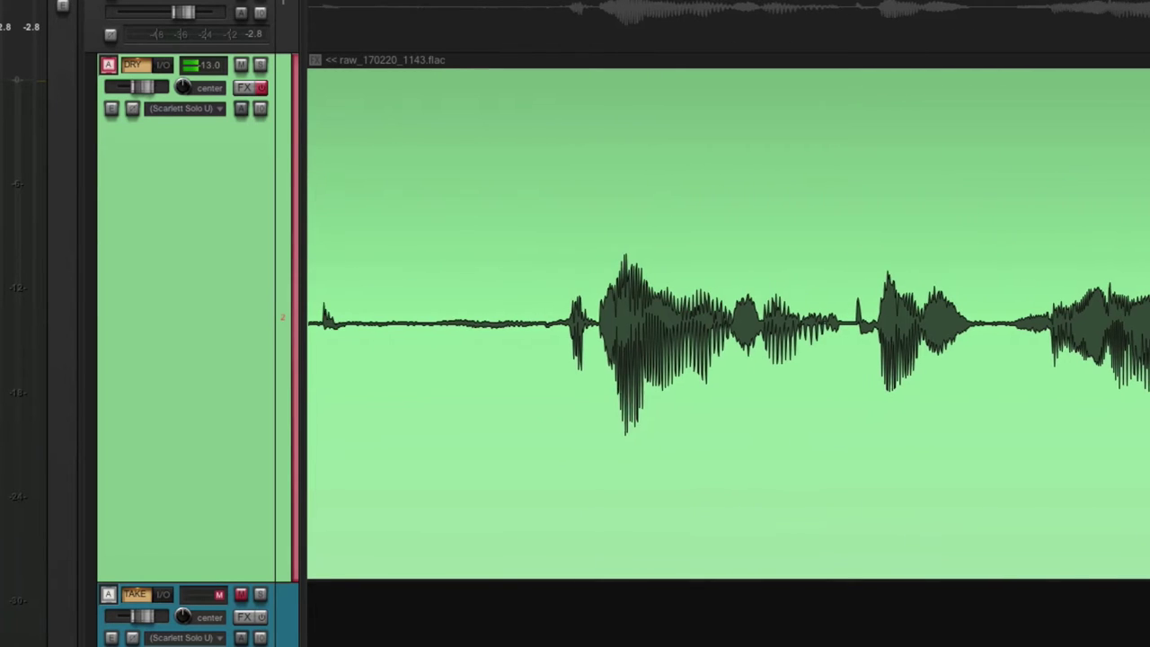
scroll(1137, 206, "down", 4)
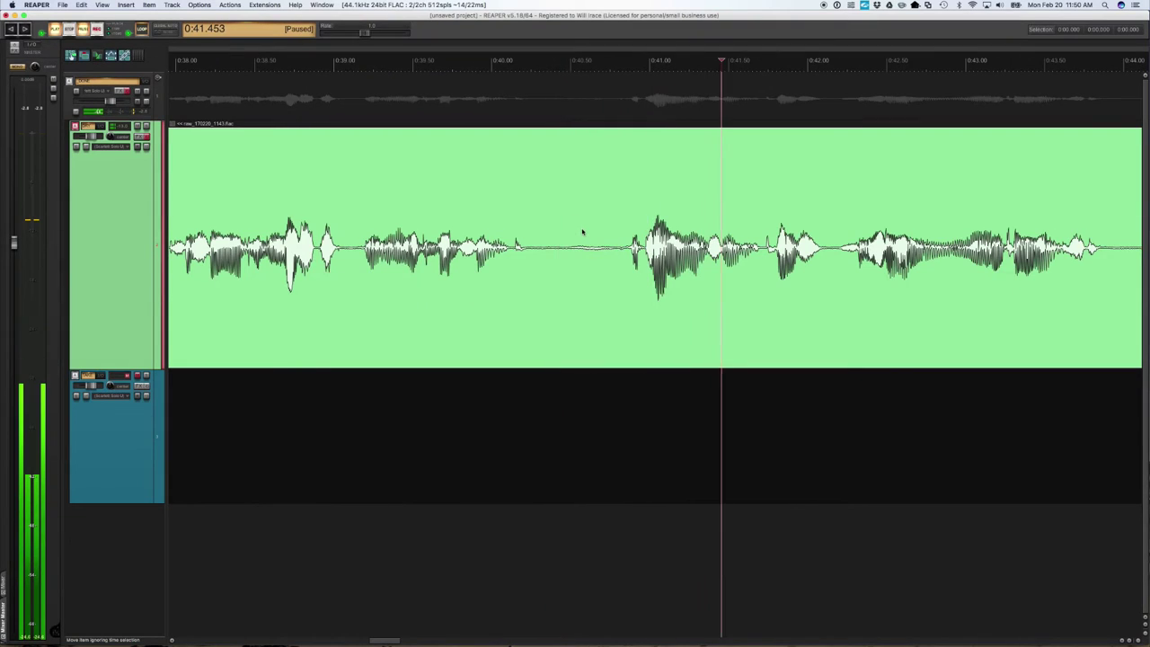
scroll(582, 232, "down", 2)
scroll(582, 231, "left", 8)
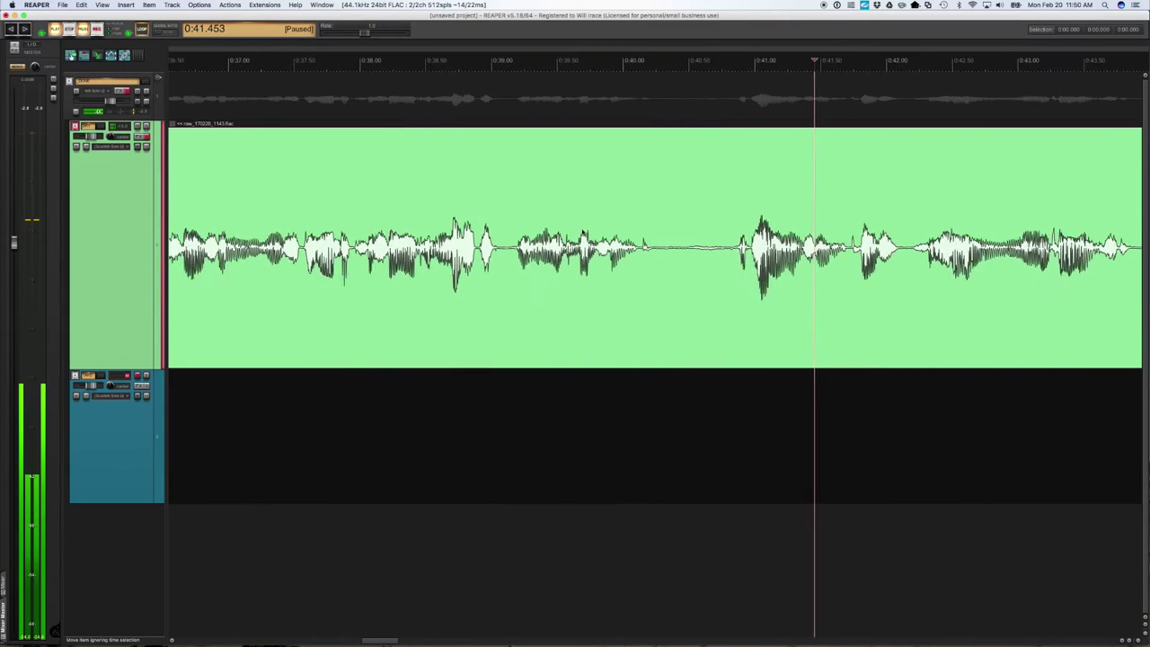
Play the take briefly from 0:35 and examine the tiny click in the gap between the two words closely
left_click(580, 224)
left_click(532, 198)
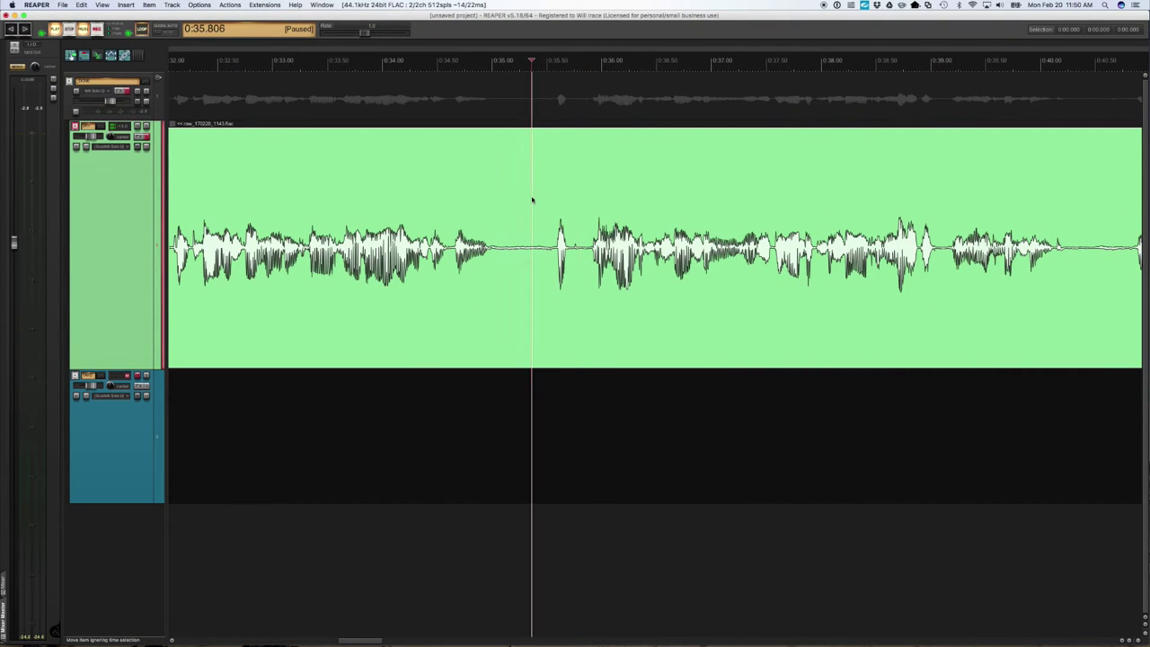
key("space")
key("space")
scroll(590, 315, "up", 10)
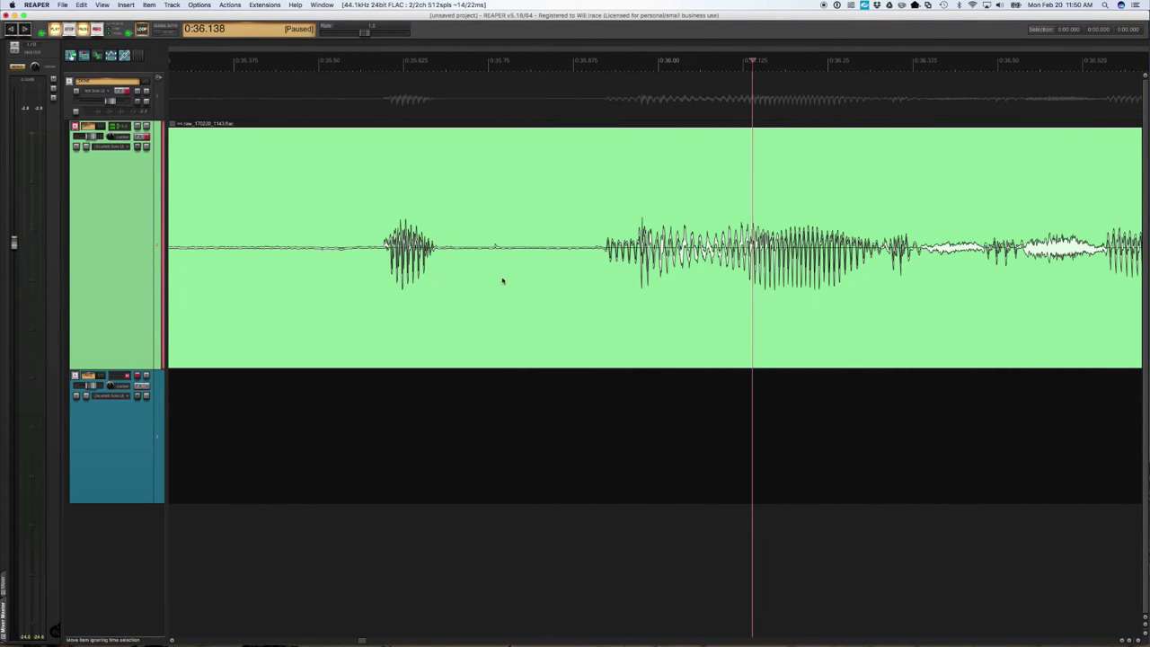
scroll(503, 281, "up", 1)
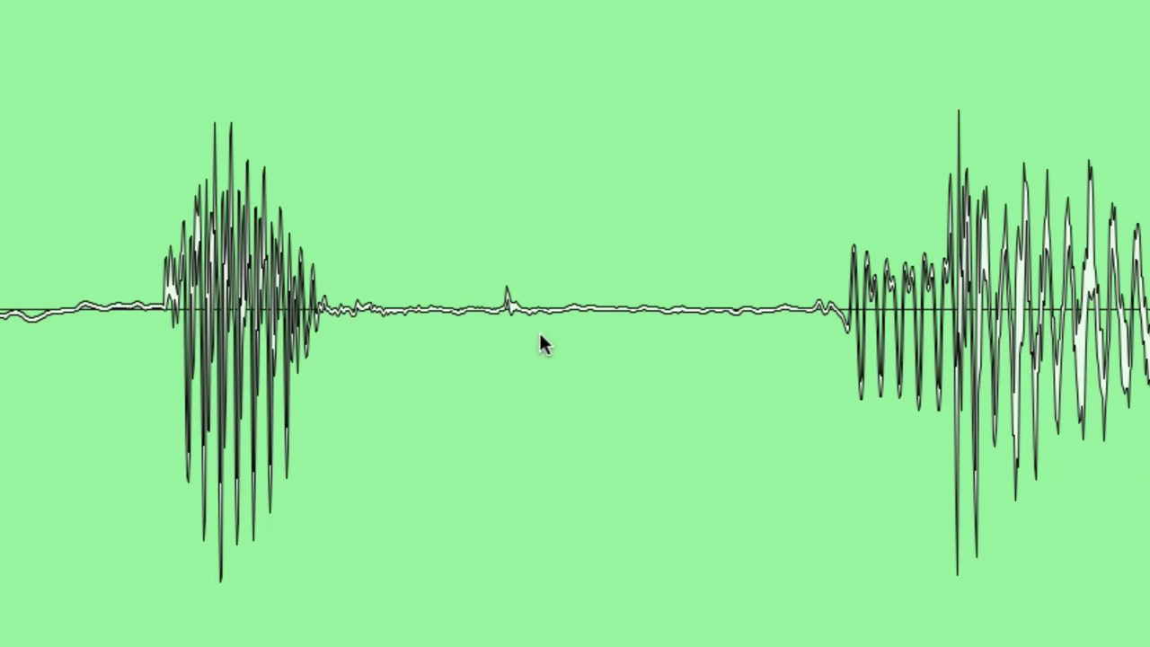
Split the take at the tiny click between the two words and shift the following audio slightly earlier to cover it
key("s")
left_click_drag(729, 258, 686, 256)
scroll(664, 400, "left", 3)
scroll(664, 400, "down", 2)
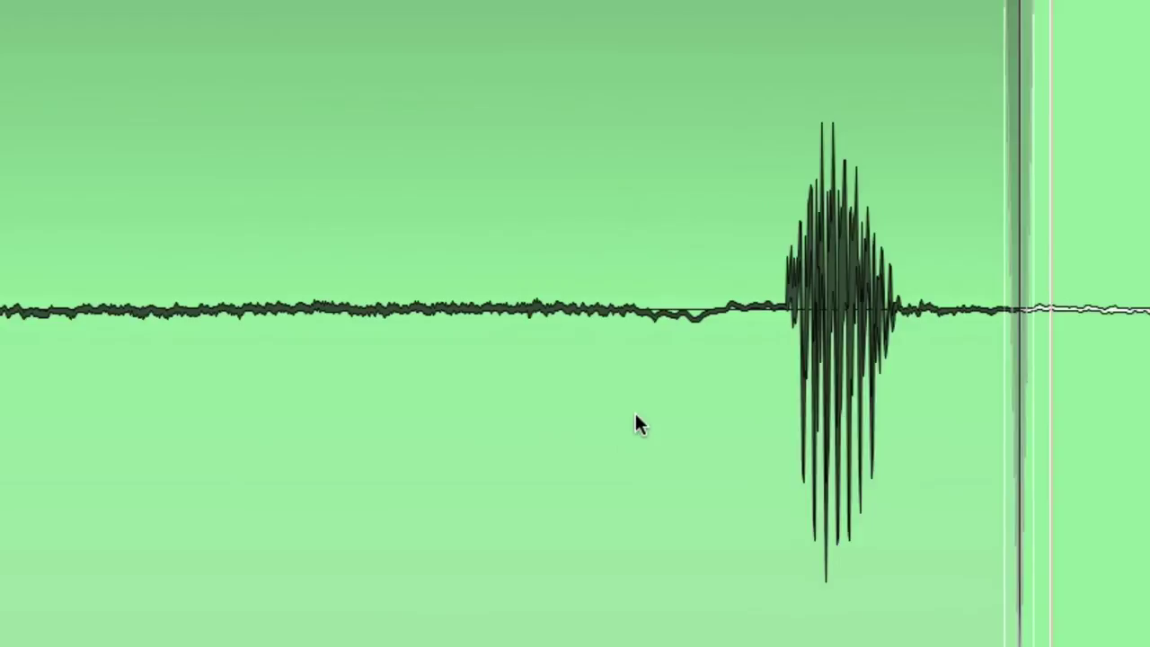
scroll(634, 413, "left", 5)
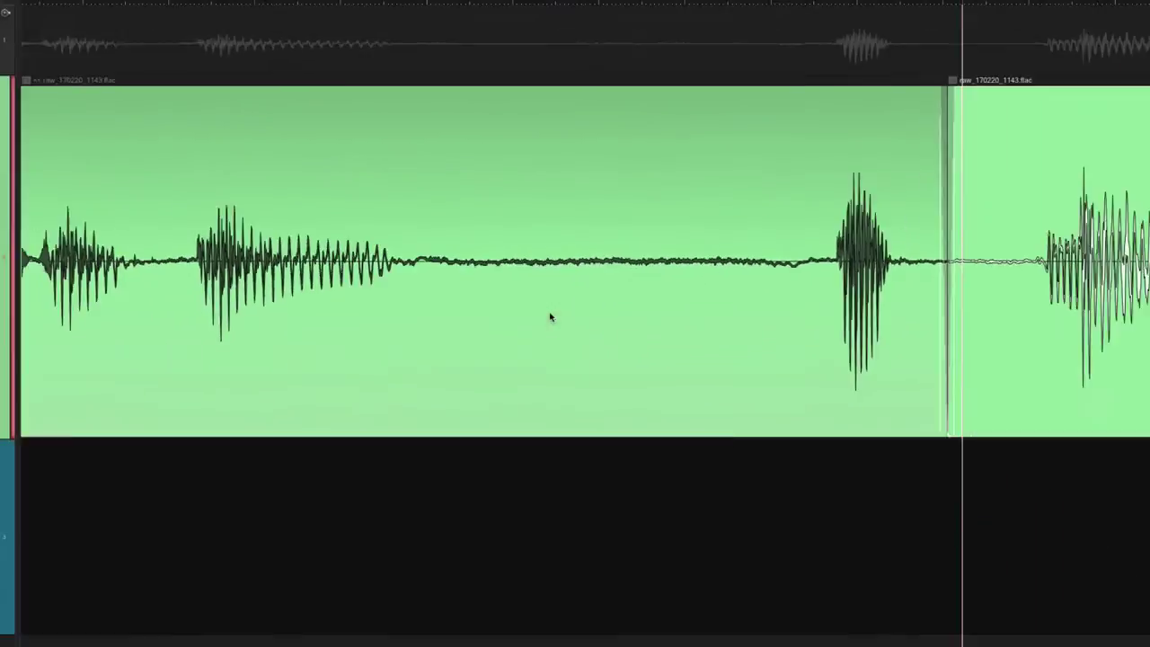
Inspect the waveform on both sides of the new split, and back through the earlier part of the recording, for remaining problems
left_click(634, 413)
scroll(634, 413, "down", 5)
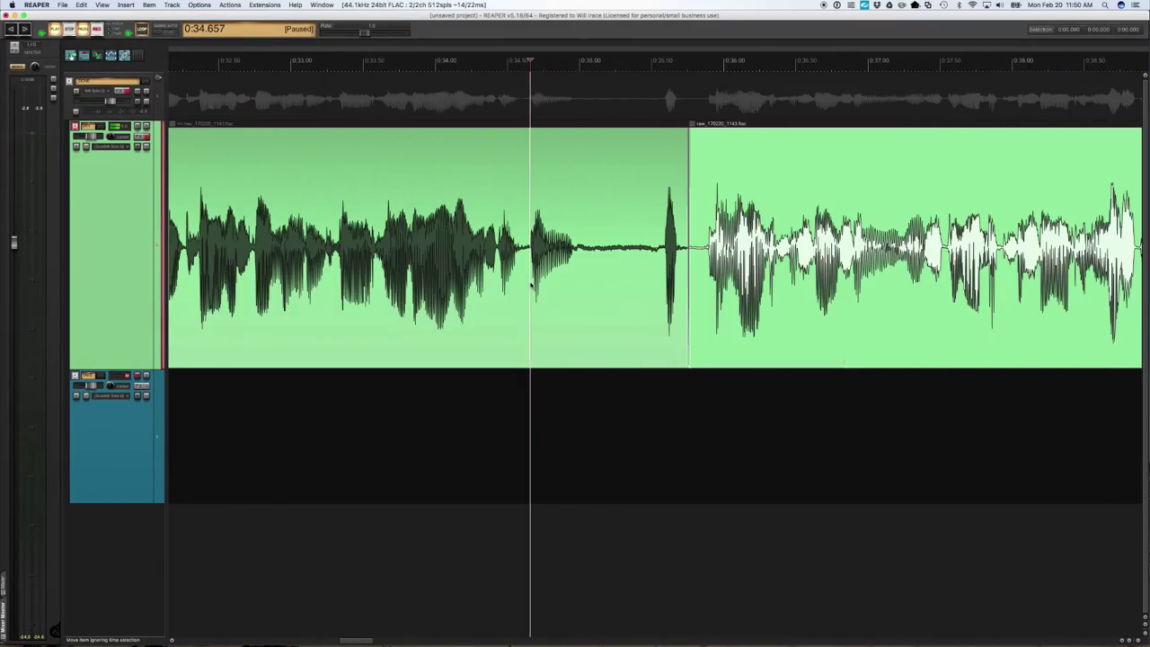
scroll(531, 286, "right", 10)
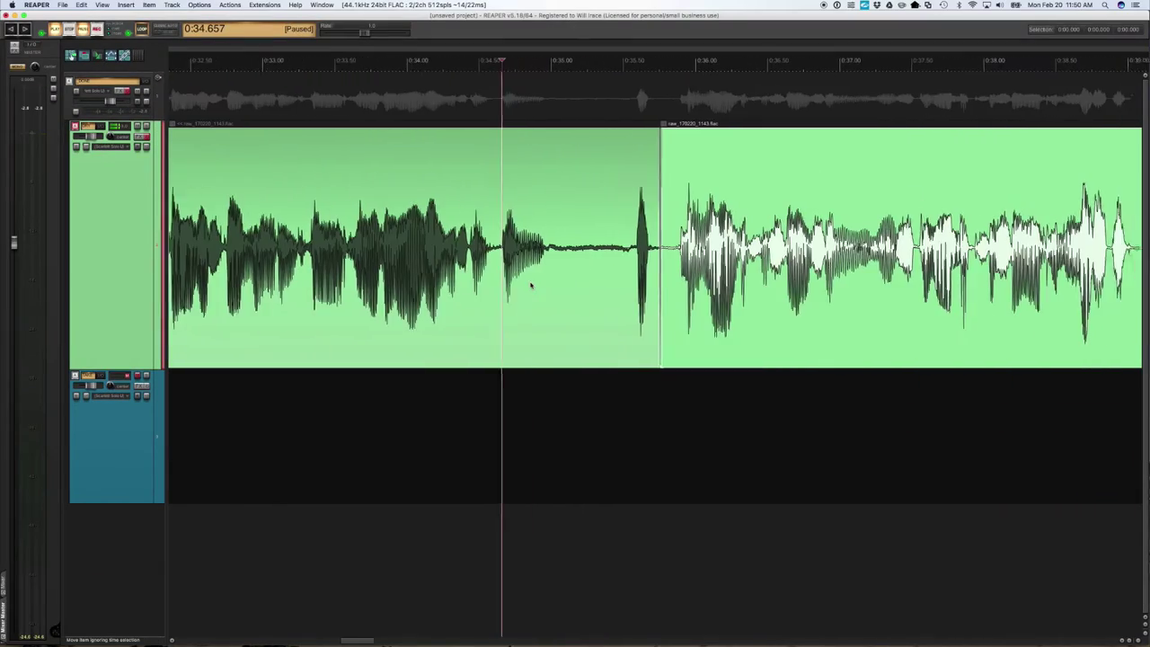
scroll(531, 285, "down", 3)
left_click(531, 286)
scroll(531, 286, "left", 7)
scroll(531, 286, "down", 4)
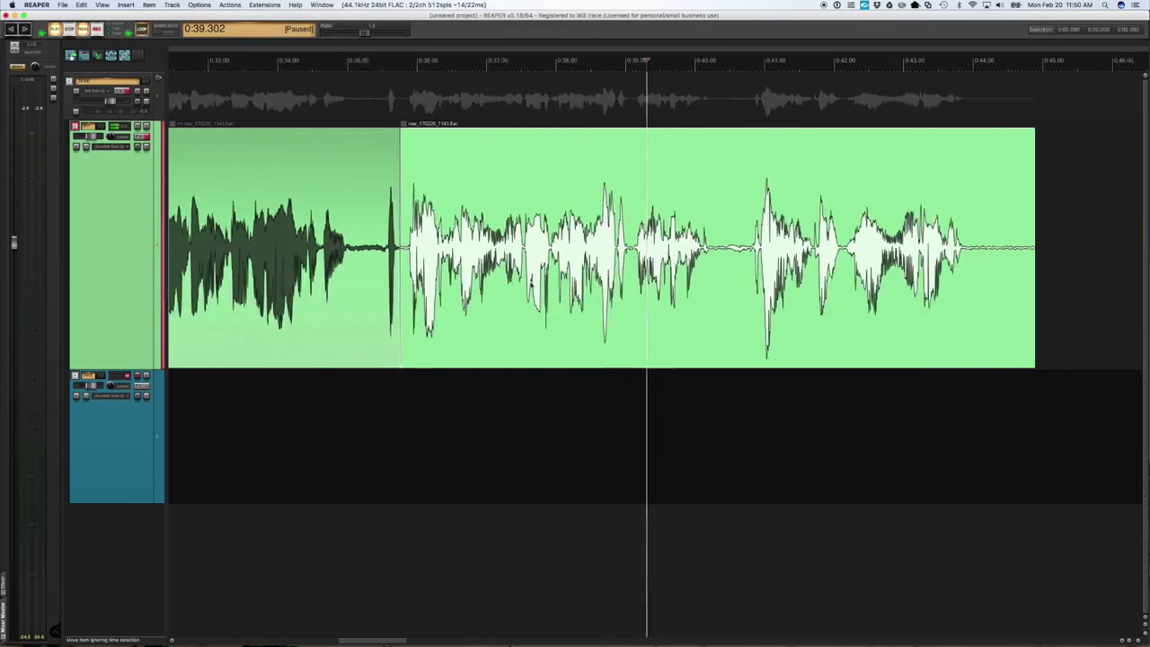
left_click(531, 286)
scroll(531, 286, "left", 2)
scroll(530, 284, "left", 6)
scroll(530, 285, "down", 2)
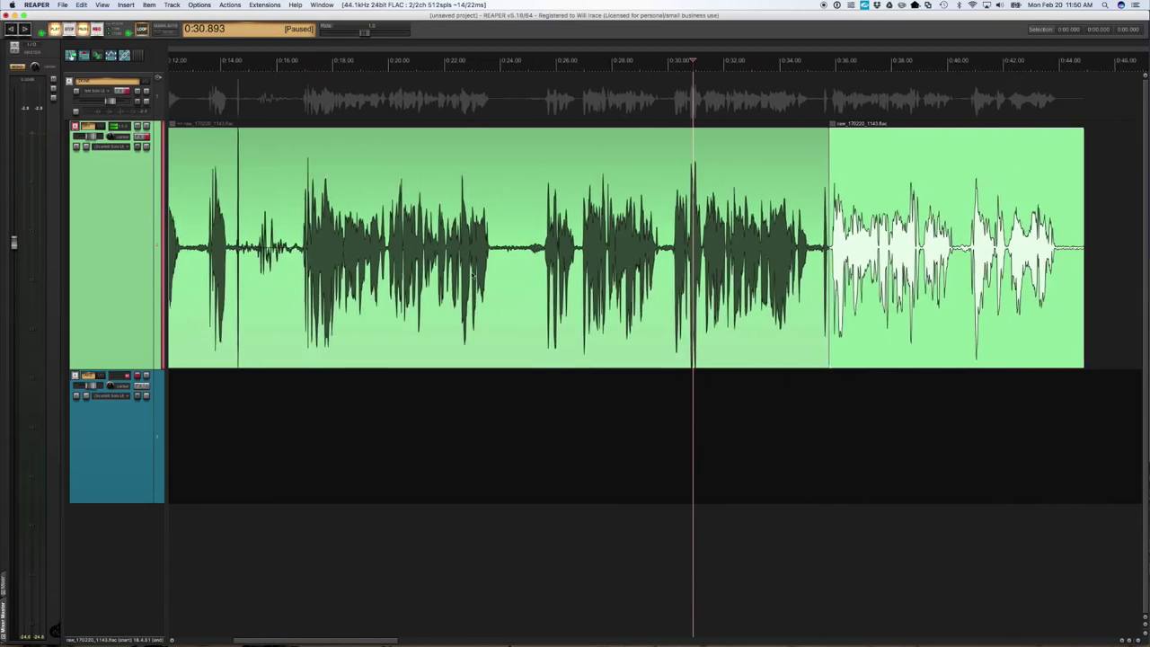
Split the recording in the pause at 0:24.313 and shift the following audio about 0.1 s earlier
left_click(530, 285)
scroll(596, 256, "up", 10)
left_click(578, 258)
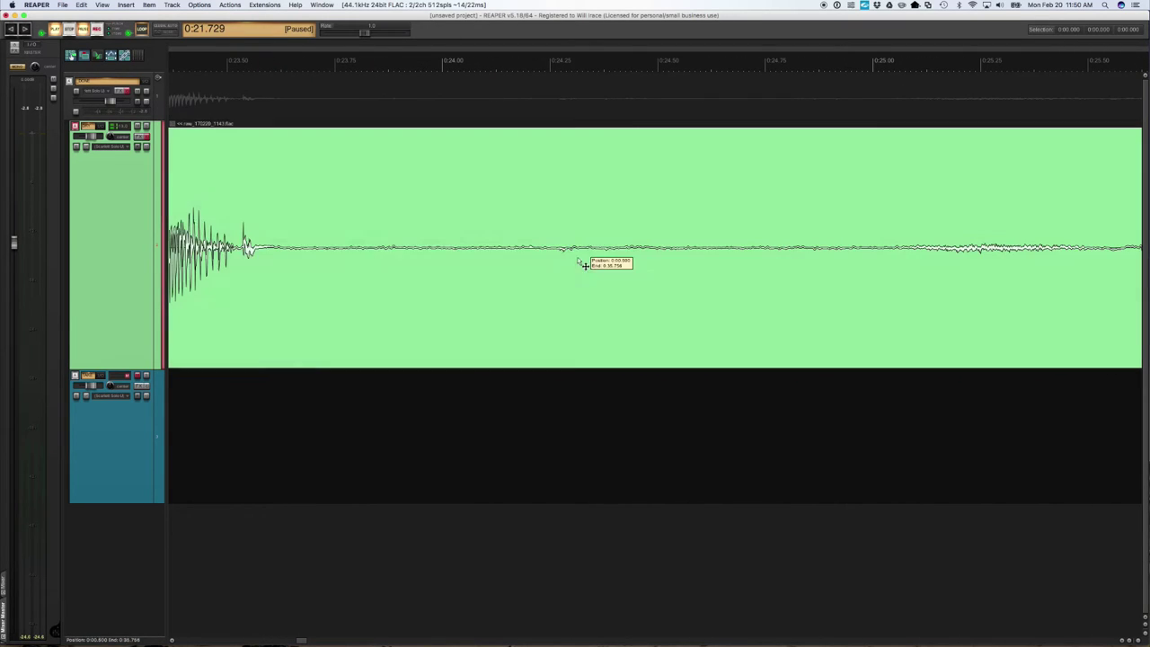
key("s")
left_click_drag(679, 203, 631, 205)
scroll(600, 290, "down", 4)
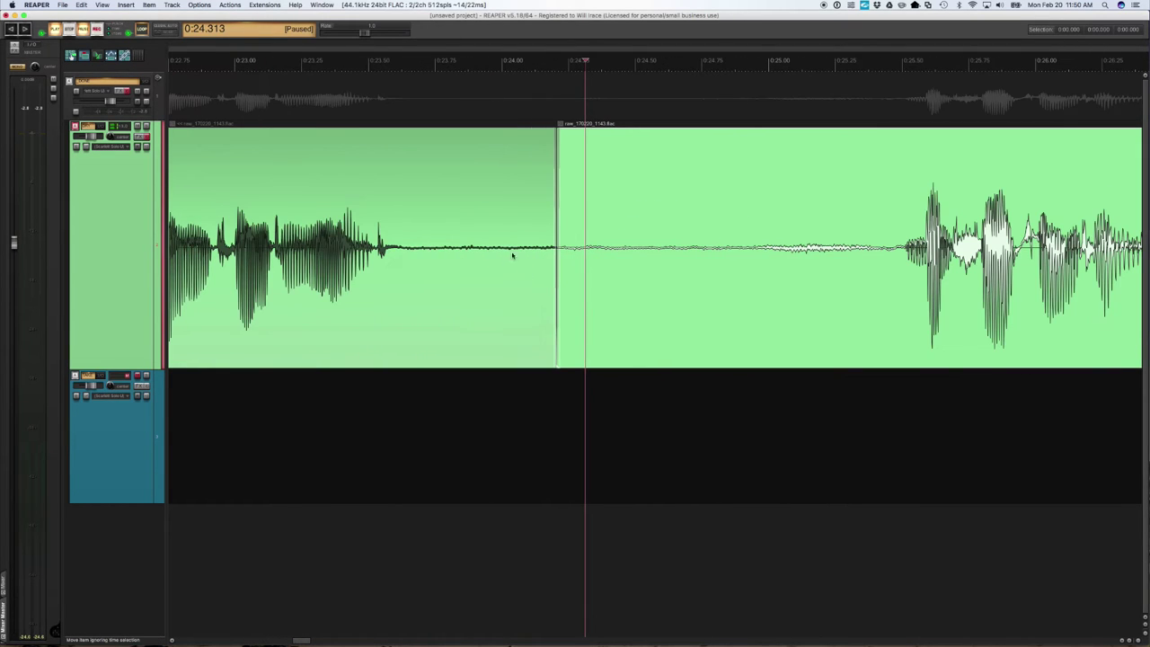
Split again at 0:23.654 just after the spoken phrase and delete the silent piece, closing the gap
left_click(410, 258)
key("s")
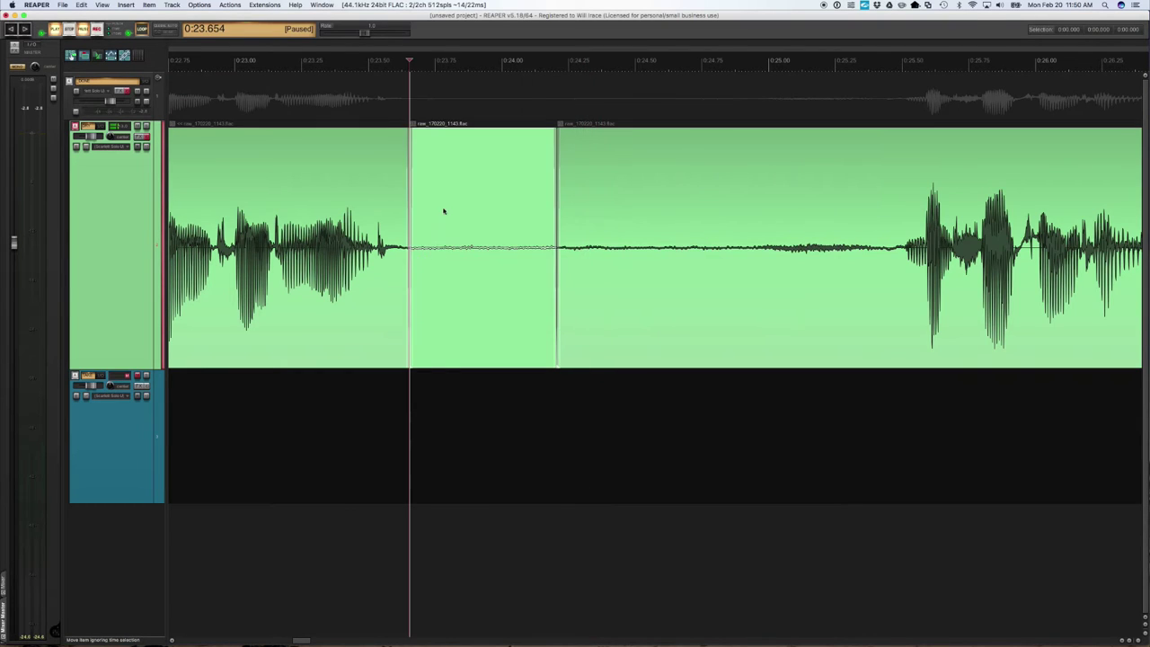
left_click(444, 210)
key("Delete")
scroll(575, 225, "down", 1)
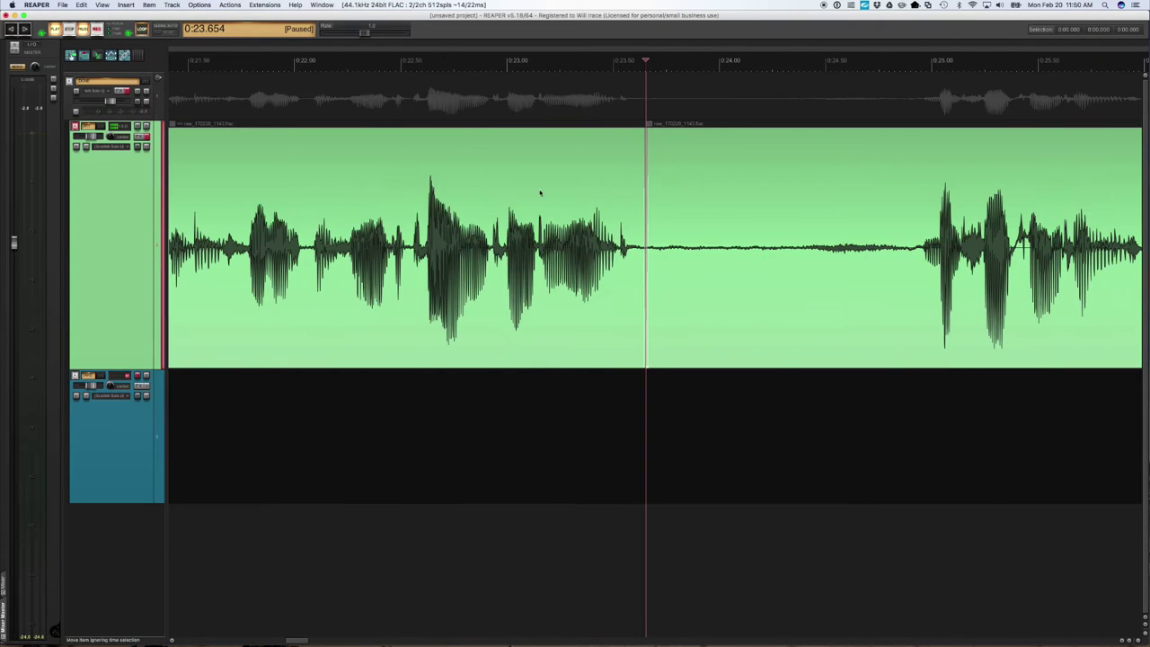
Play across the shortened pause, split at 0:23.968 and delete another piece of silence before that split
left_click(472, 288)
key("space")
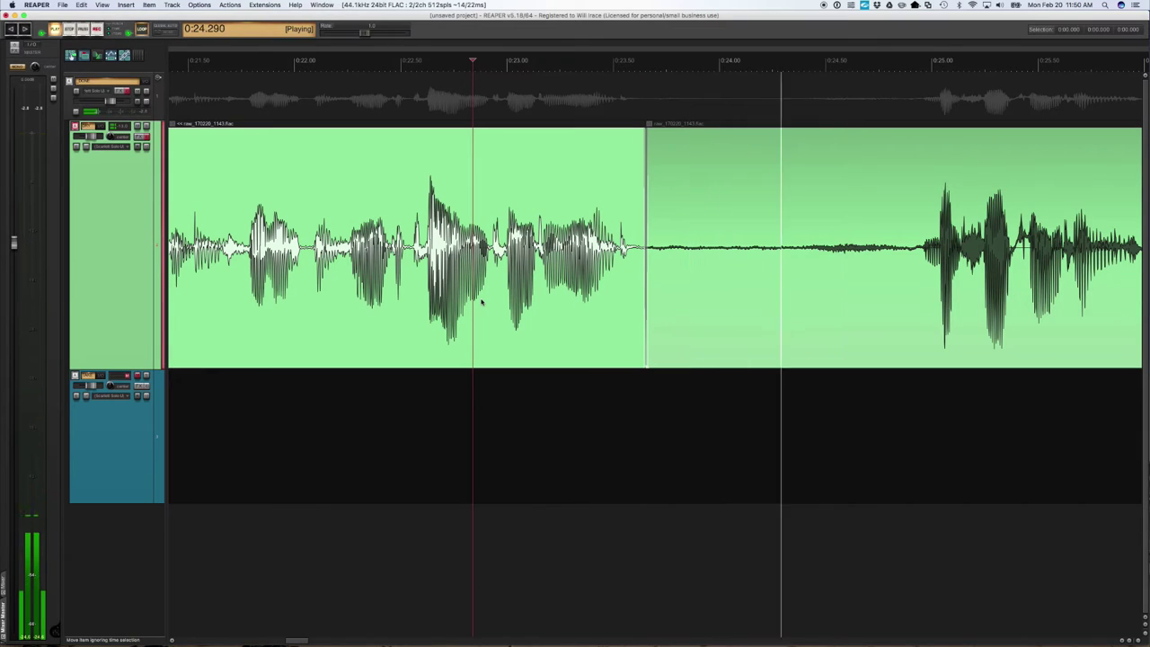
key("ctrl+space")
left_click(704, 265)
key("s")
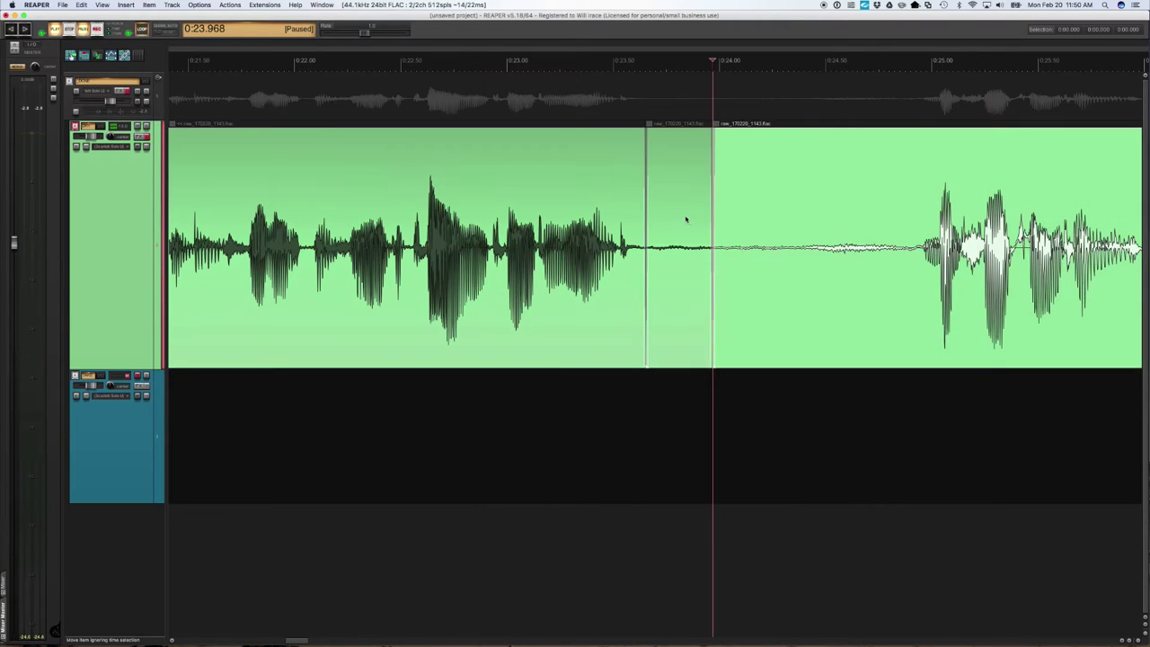
left_click(680, 242)
key("Delete")
Play the phrase starting near 0:17, split the recording just before it and nudge the split point slightly later, closer to the first word
scroll(625, 290, "left", 10)
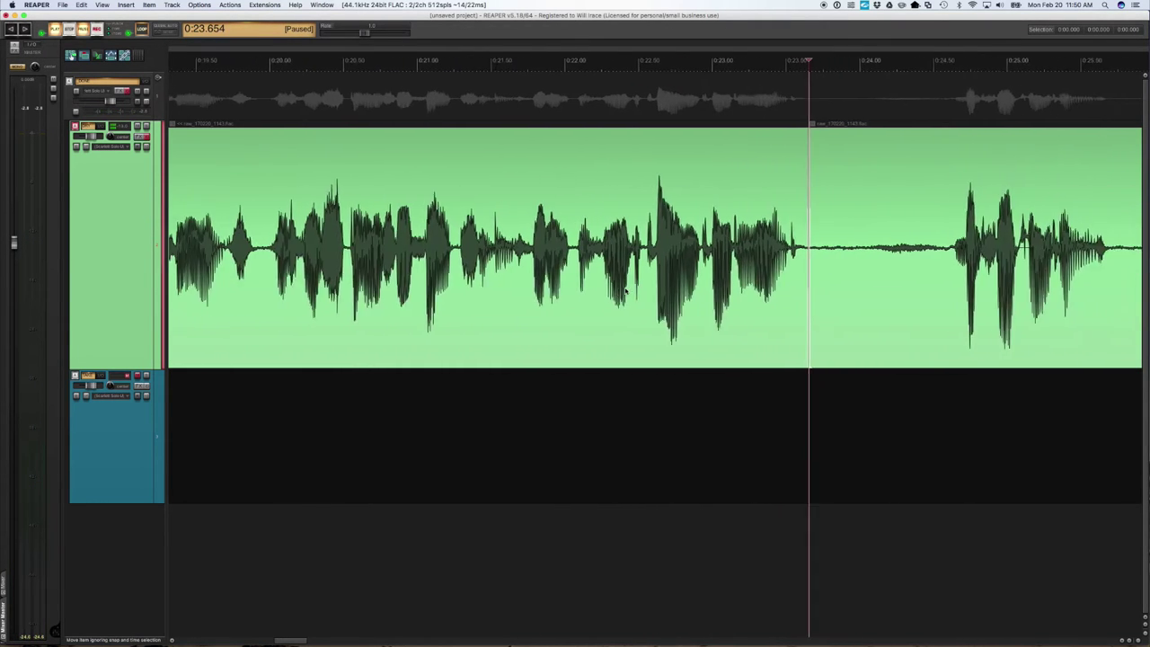
scroll(626, 290, "left", 10)
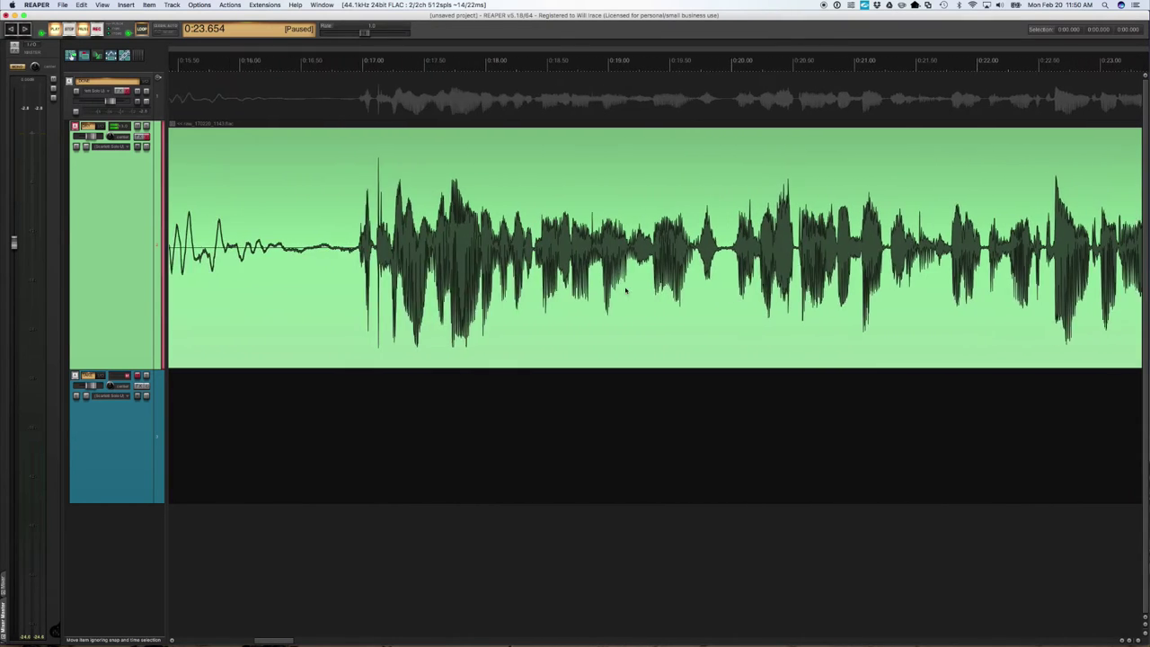
left_click(620, 290)
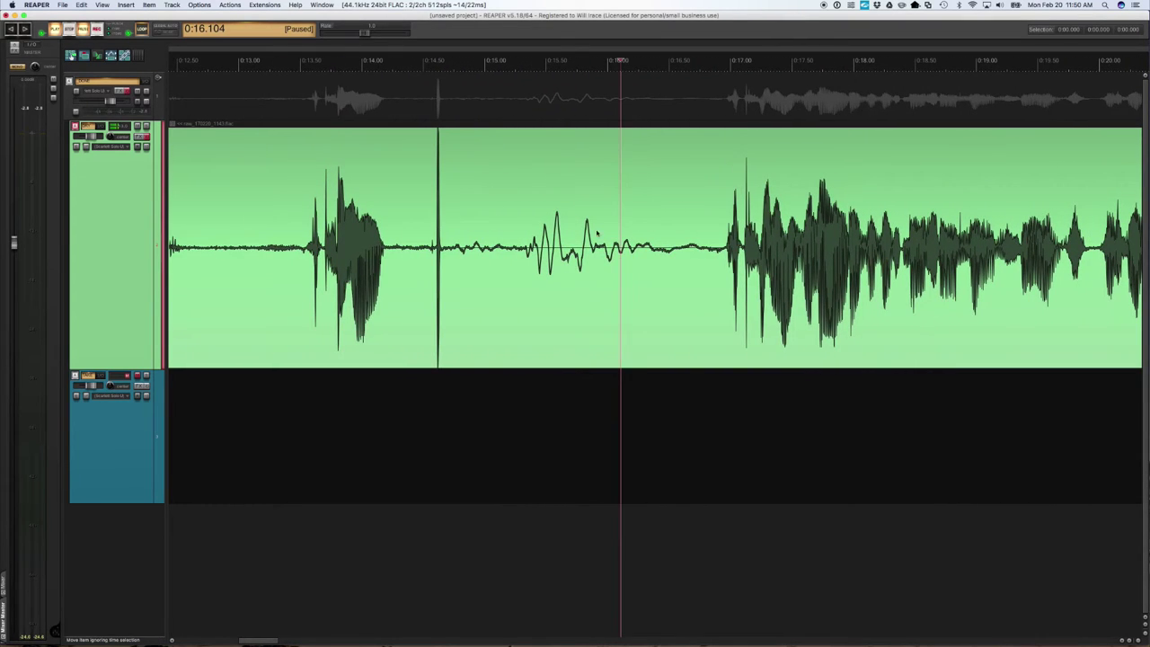
left_click(714, 214)
key("space")
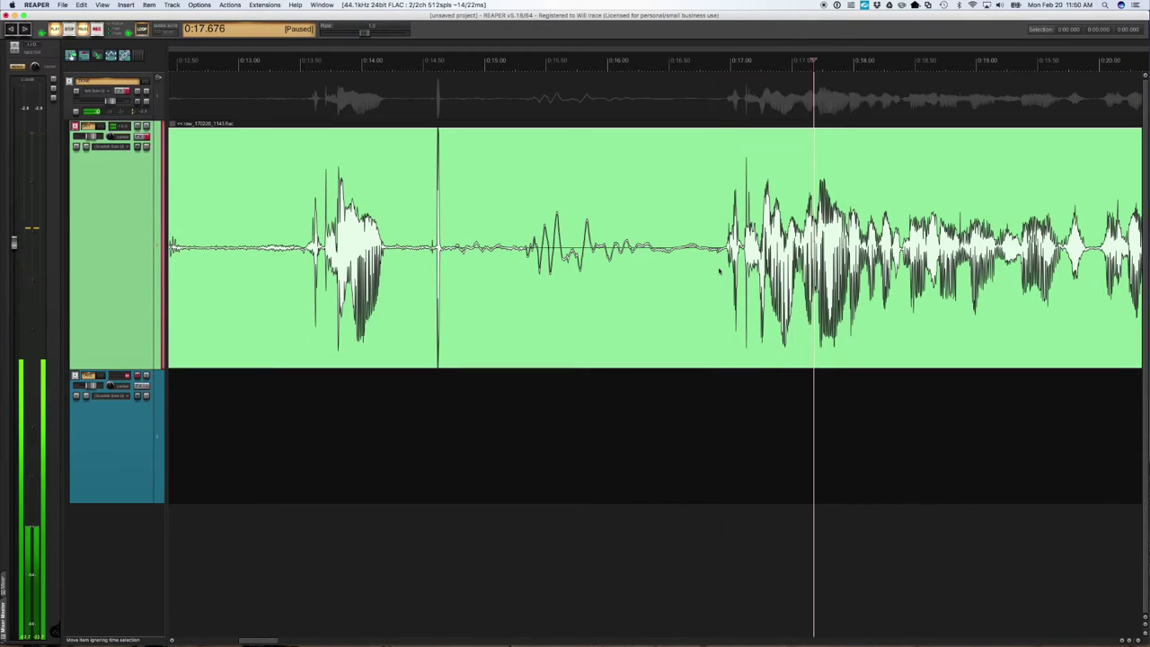
key("space")
key("s")
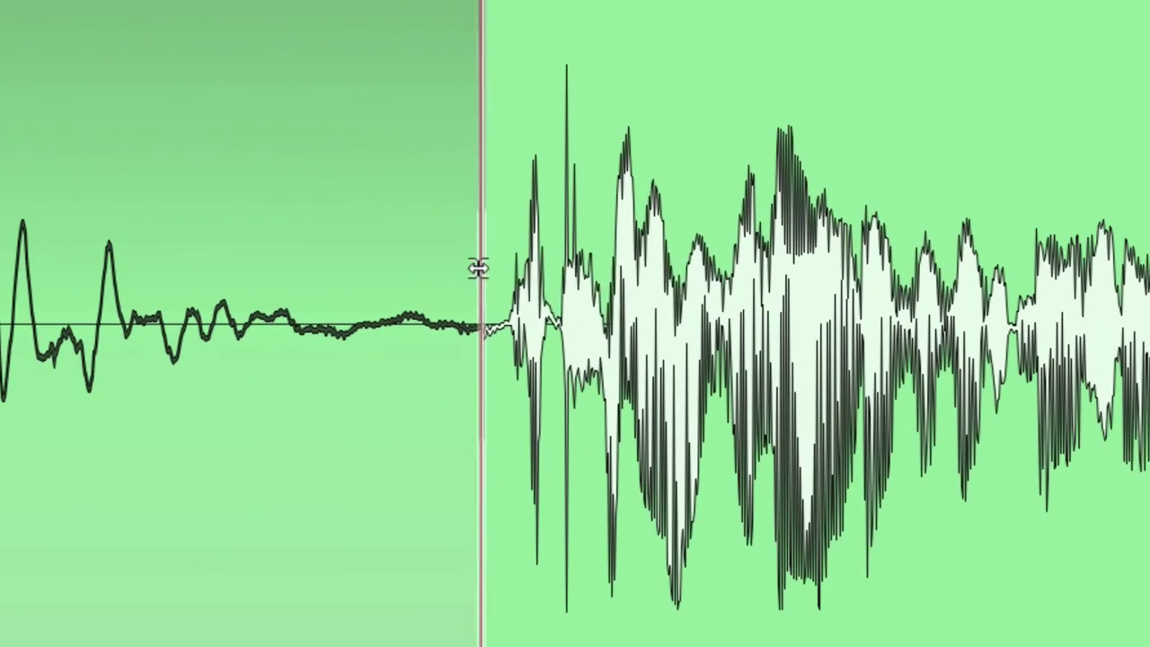
left_click_drag(716, 227, 720, 228)
left_click_drag(489, 272, 491, 270)
scroll(493, 380, "up", 5)
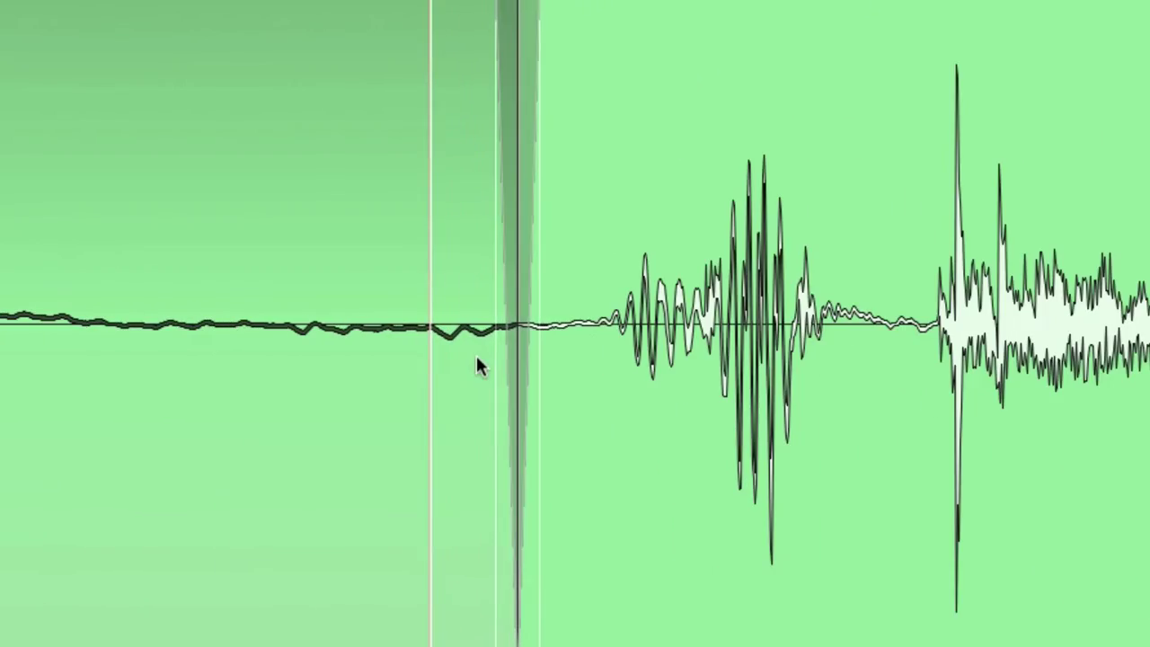
Play the stray section around 0:14, split just before it at 0:13.514 and delete it together with the loud click
scroll(478, 380, "down", 3)
scroll(477, 380, "down", 5)
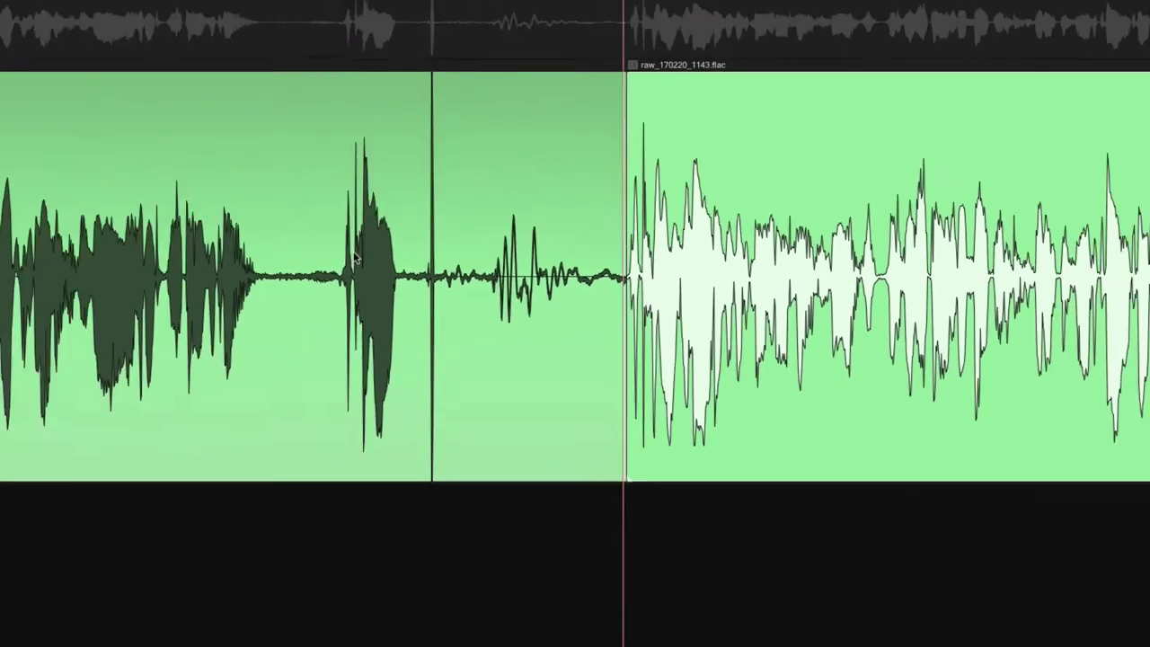
left_click(545, 226)
key("space")
key("space")
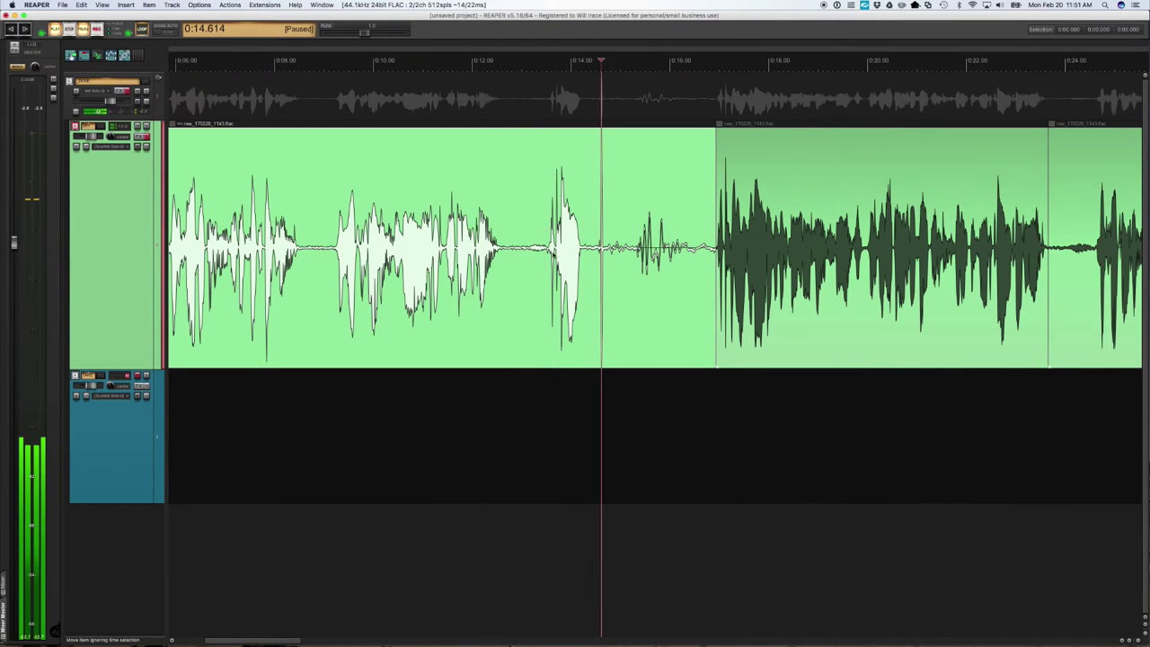
scroll(541, 277, "up", 4)
scroll(533, 279, "up", 4)
left_click(513, 260)
key("s")
left_click(553, 208)
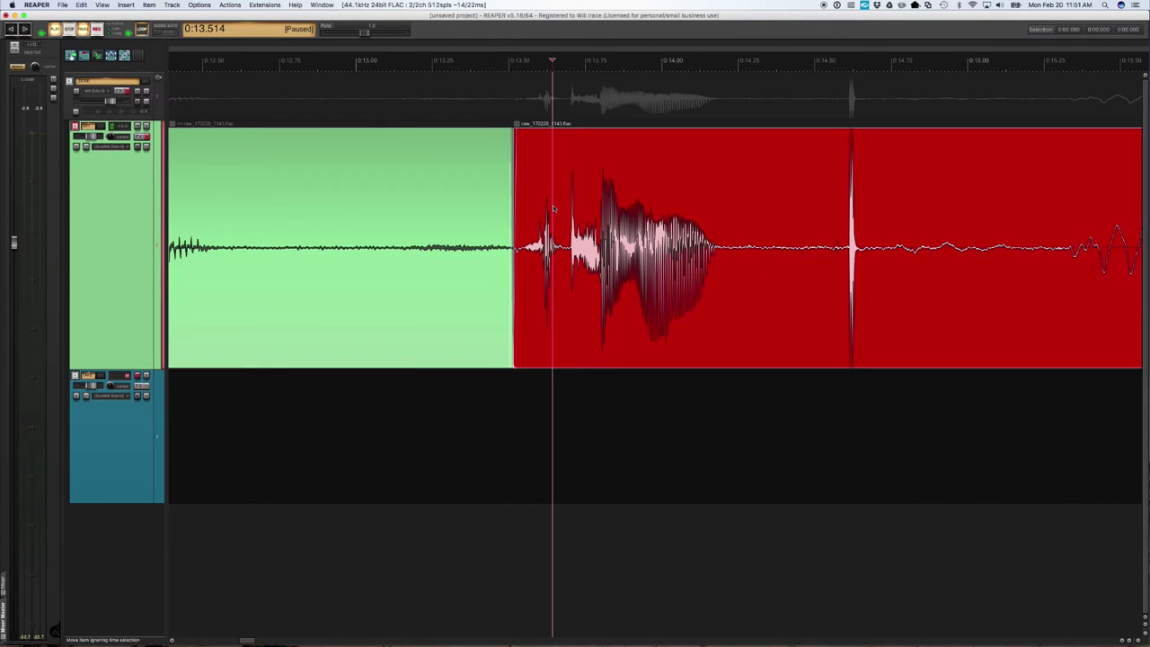
key("Delete")
Check the earlier waveform and play the opening words from just before 0:05
scroll(549, 264, "down", 6)
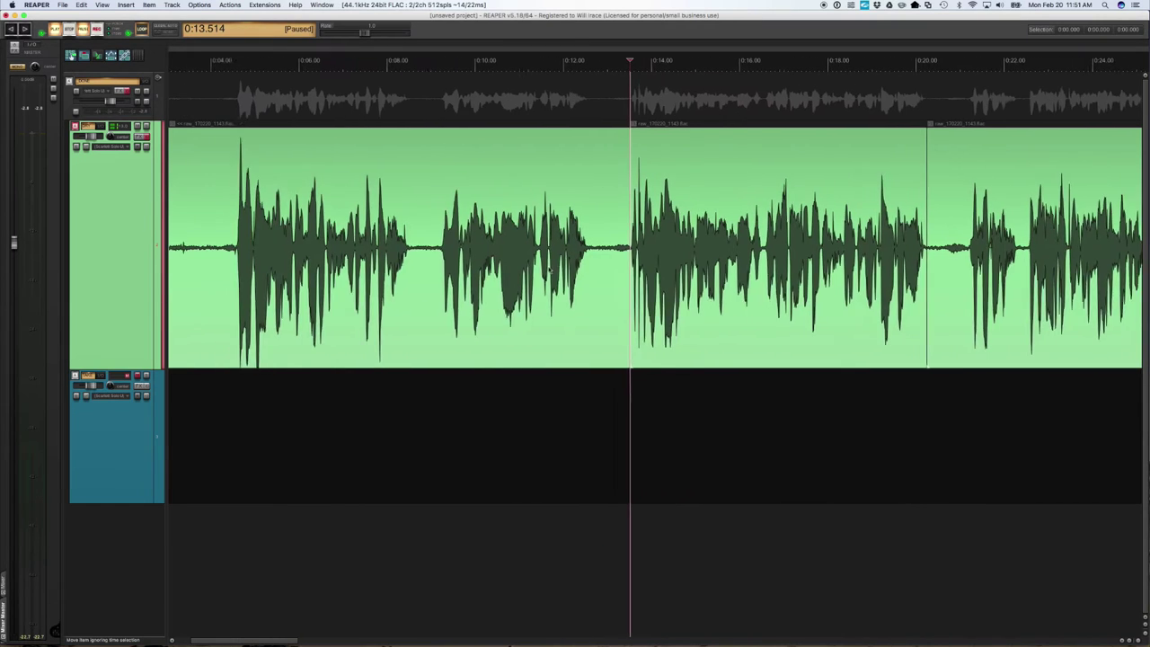
scroll(544, 266, "left", 2)
left_click(543, 265)
scroll(363, 200, "up", 5)
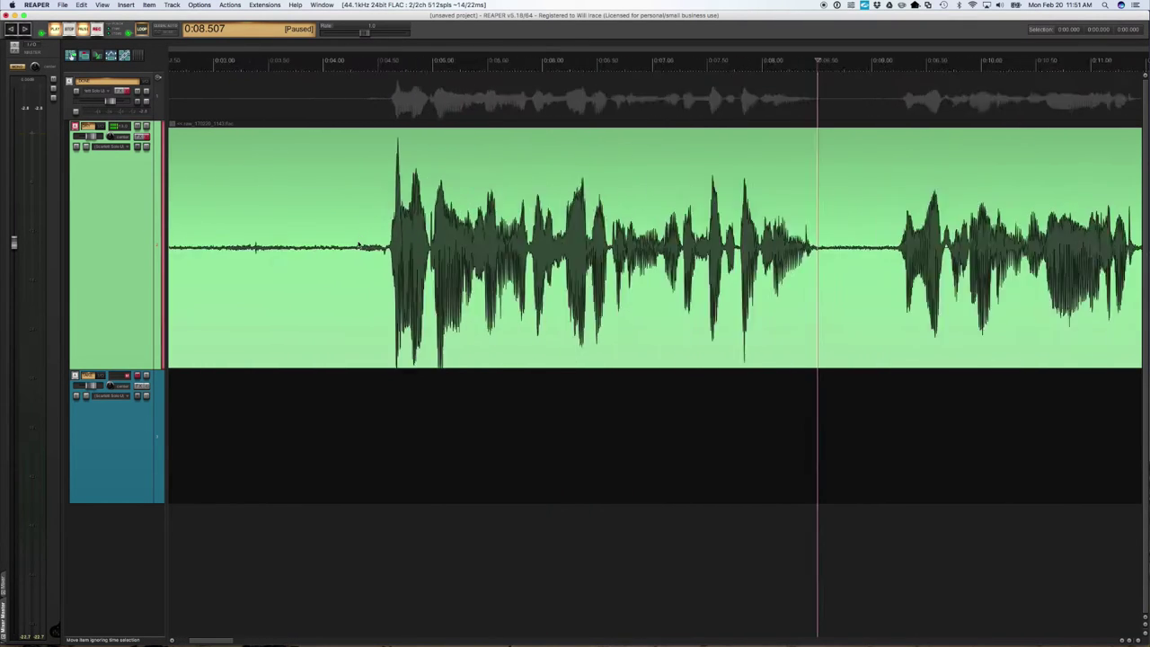
left_click(438, 193)
key("space")
key("space")
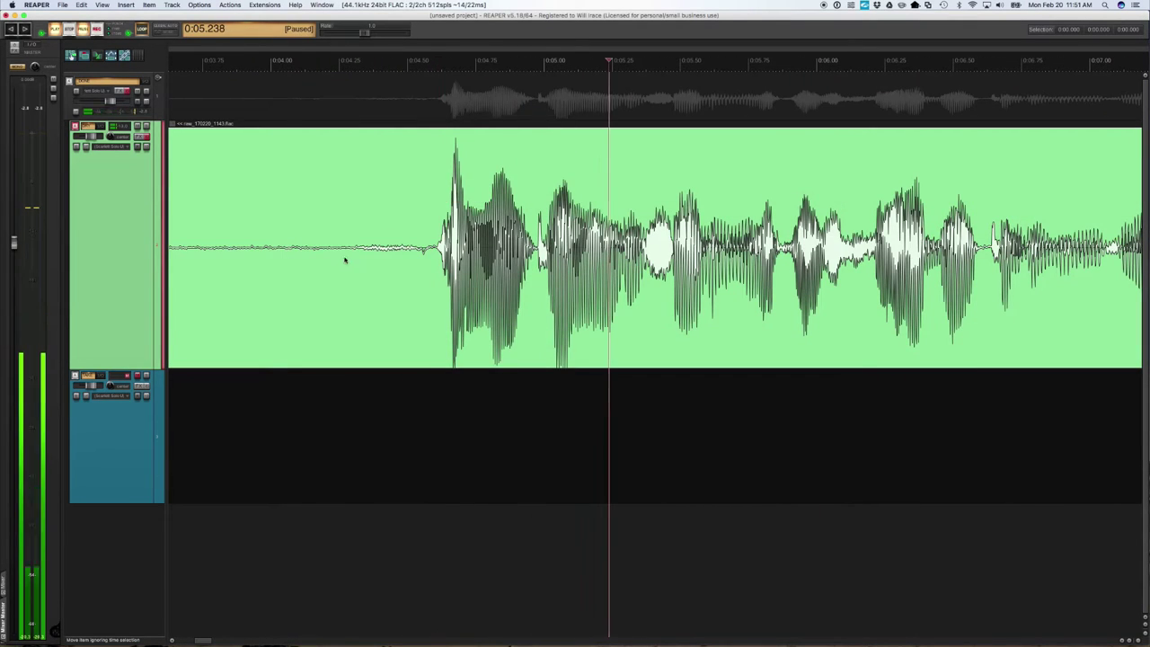
Split at 0:04.235 before the first word, delete the lead-in and move the first item closer to the timeline start
left_click(336, 258)
key("s")
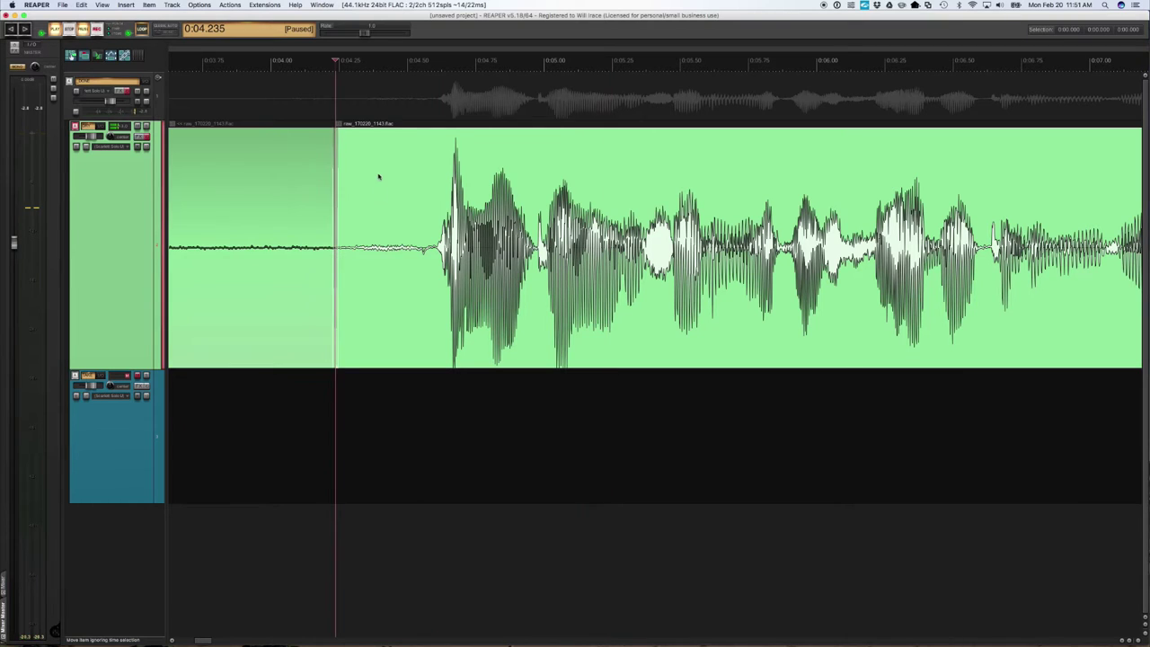
left_click(230, 216)
key("Delete")
key("Home")
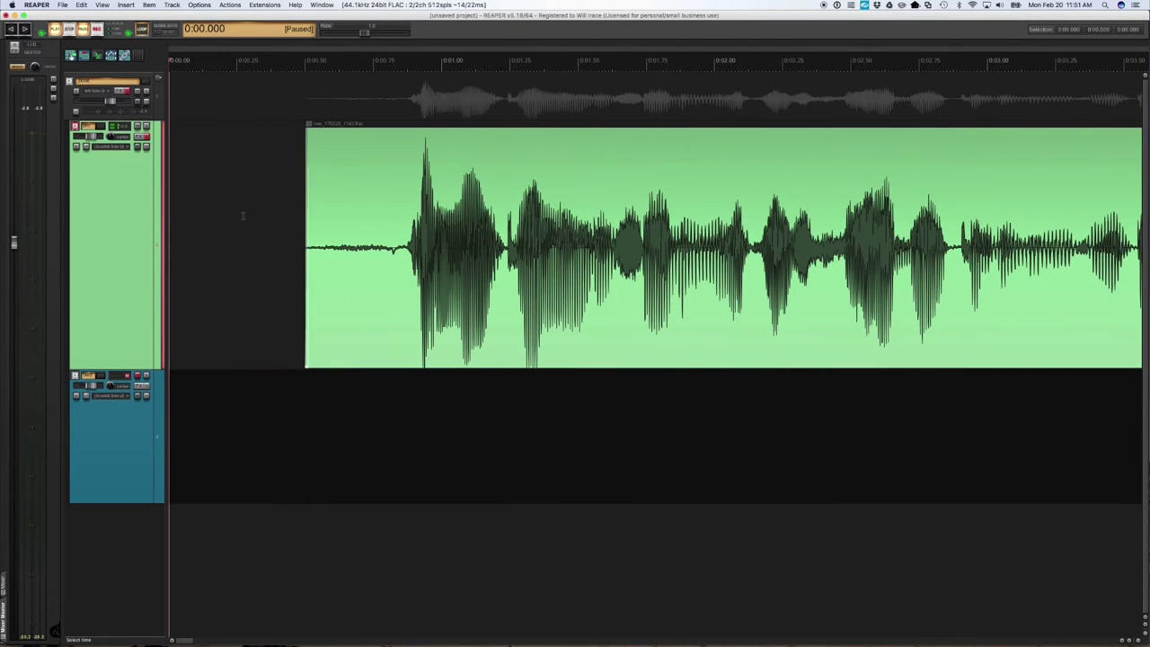
left_click_drag(634, 198, 536, 195)
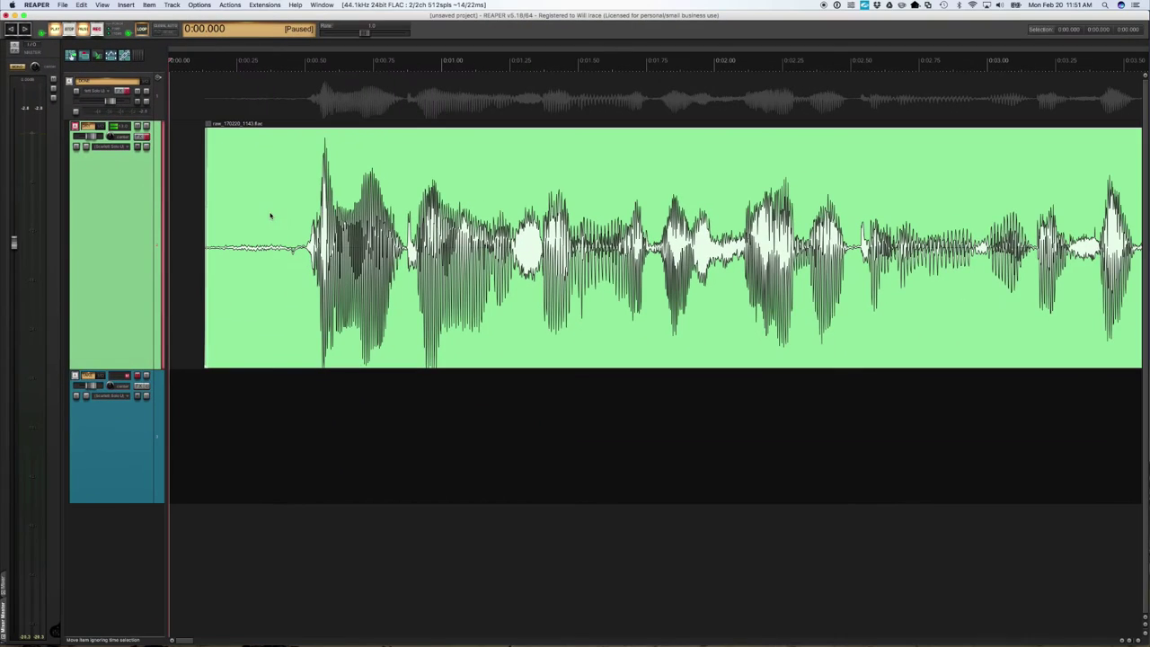
Play the start of the trimmed recording twice and examine the small bump before the first word closely
left_click(267, 215)
key("space")
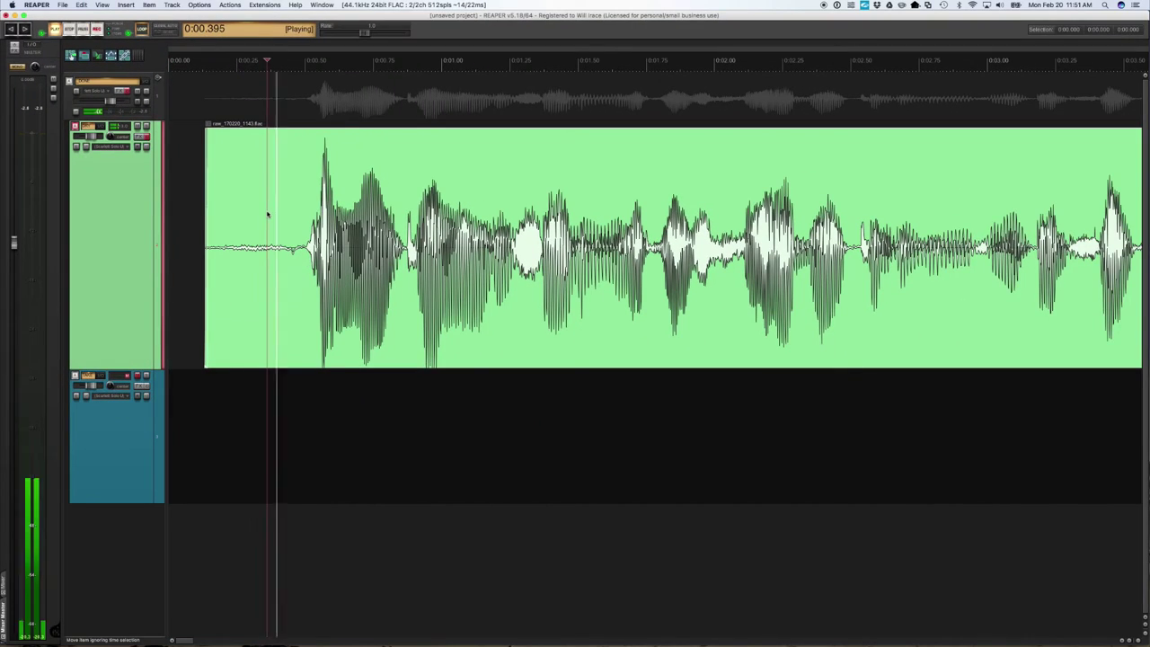
key("space")
scroll(258, 274, "up", 5)
left_click(298, 190)
key("space")
key("space")
scroll(316, 260, "down", 8)
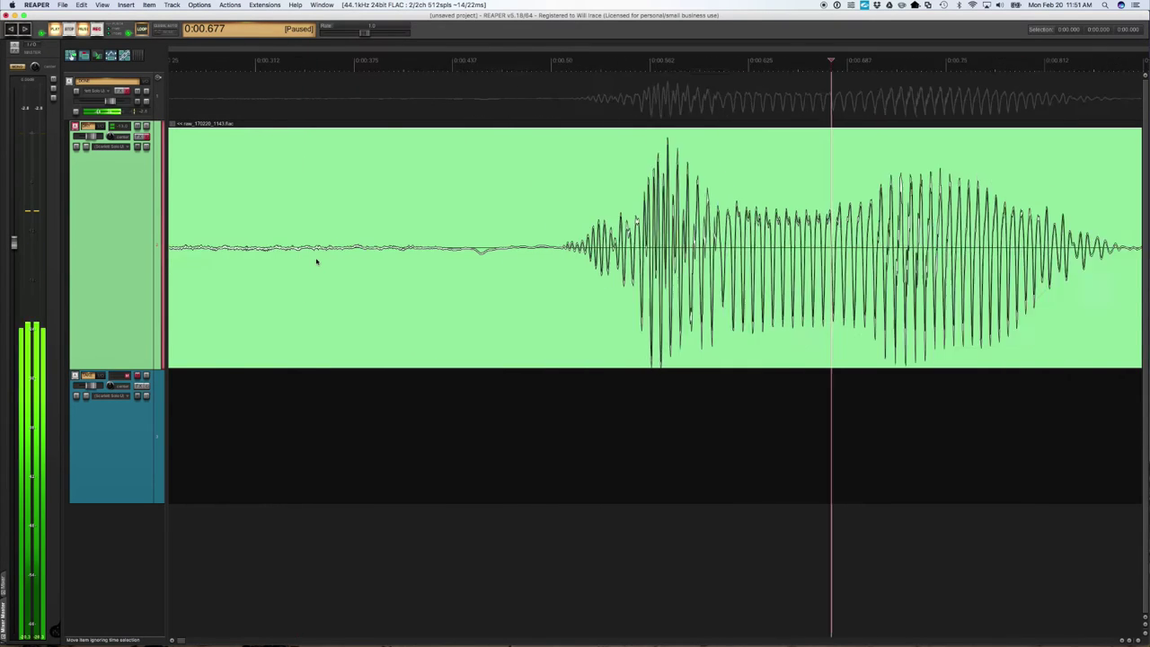
Open the custom action Phase 1 from the action list for editing and review its sequence of track, item and FX actions
scroll(342, 282, "down", 4)
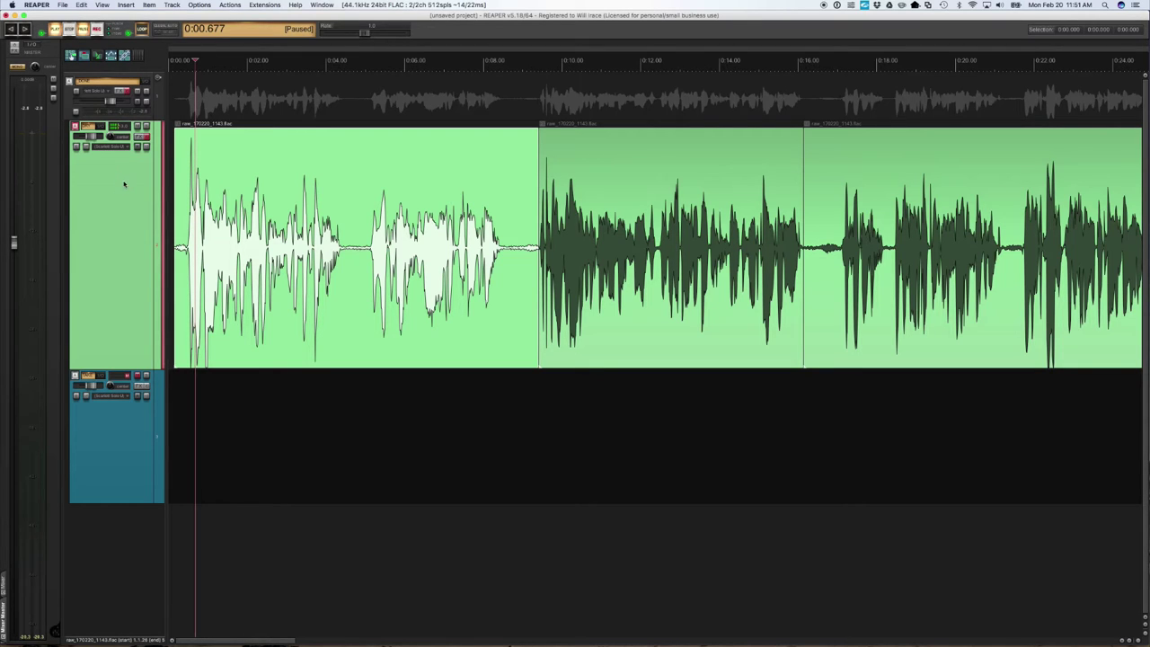
key("question")
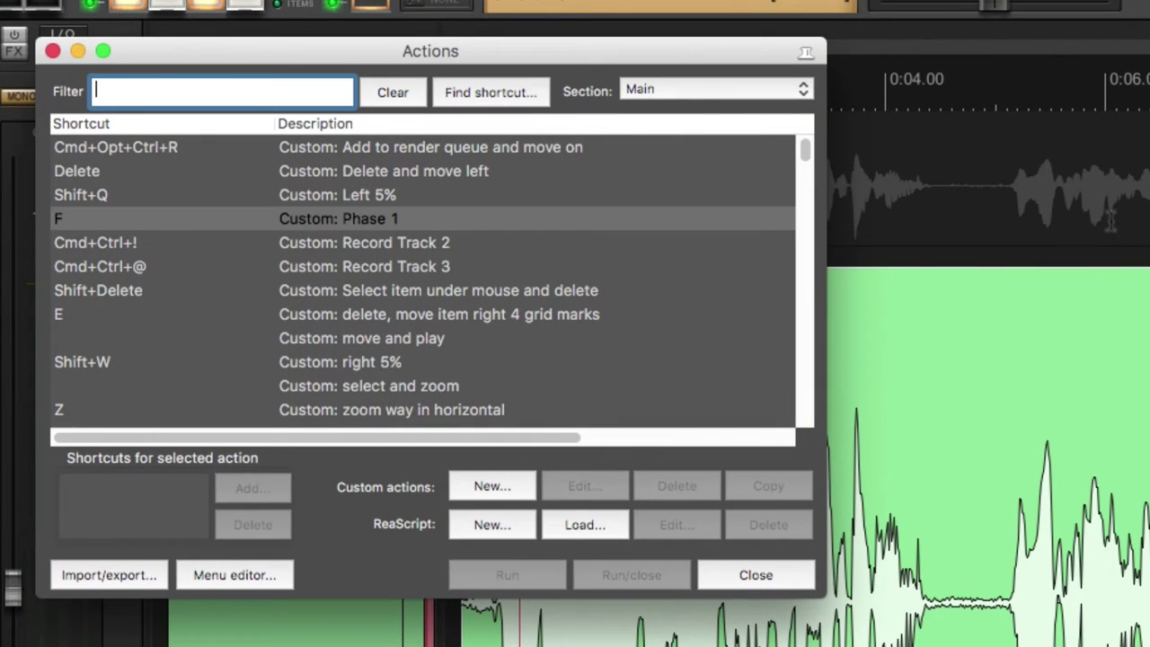
left_click(323, 220)
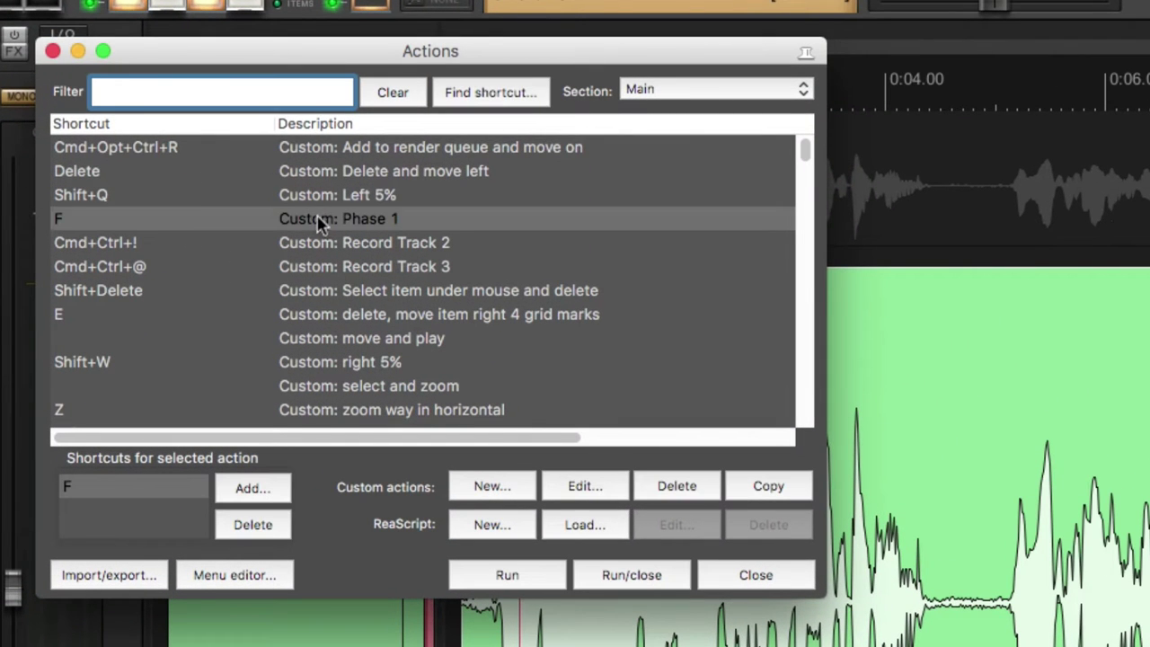
left_click(582, 487)
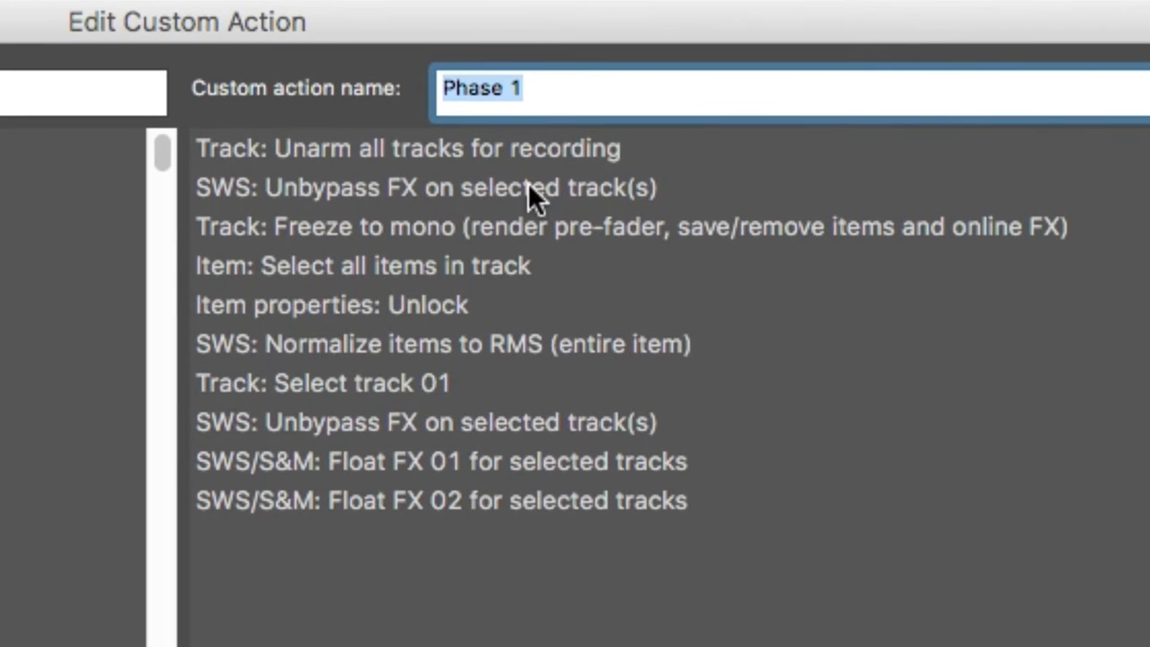
left_click(426, 147)
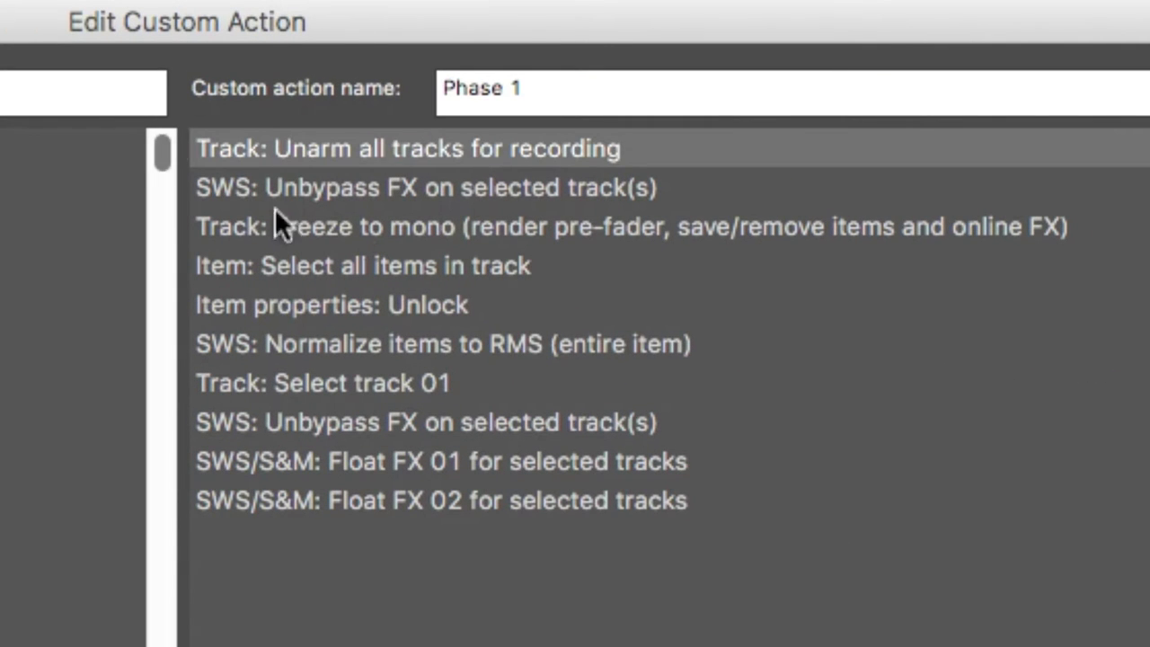
left_click(368, 189)
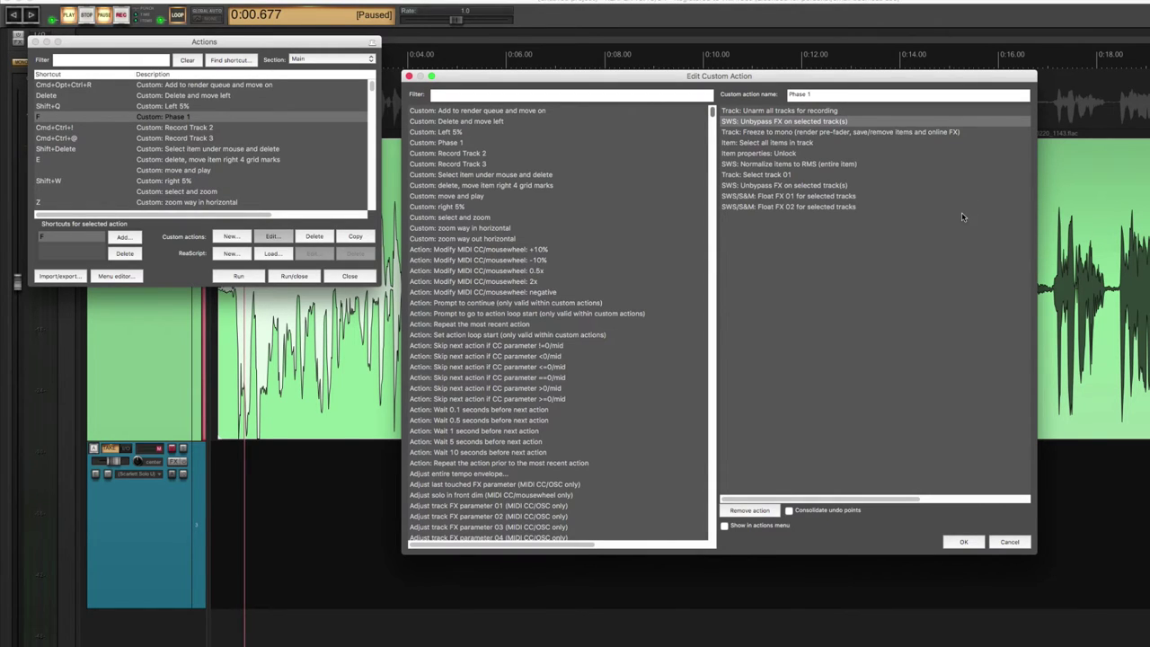
Review the remaining Phase 1 actions from Freeze to mono through Float FX 02, and close the custom action editor and action list
left_click(759, 133)
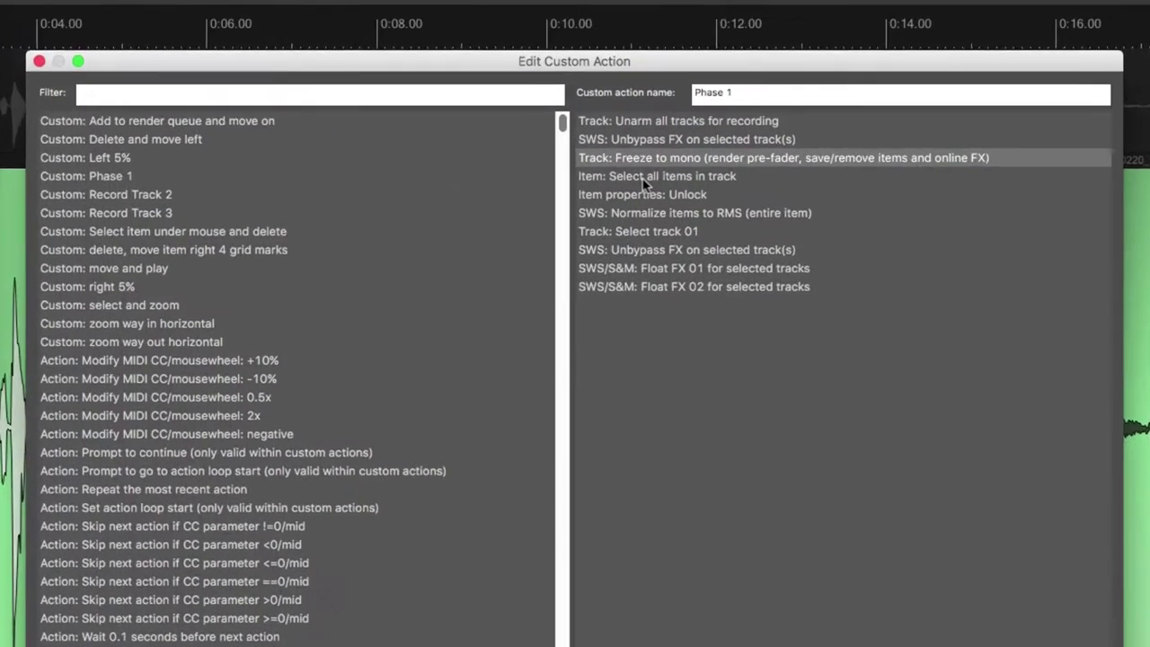
left_click(643, 181)
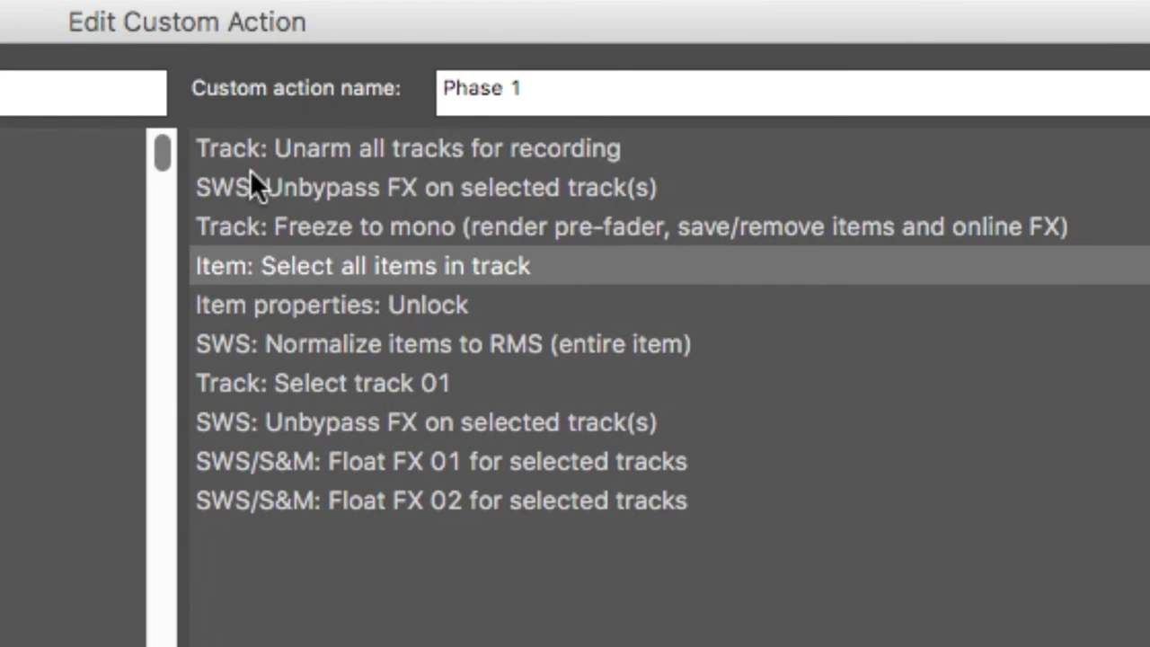
left_click(328, 309)
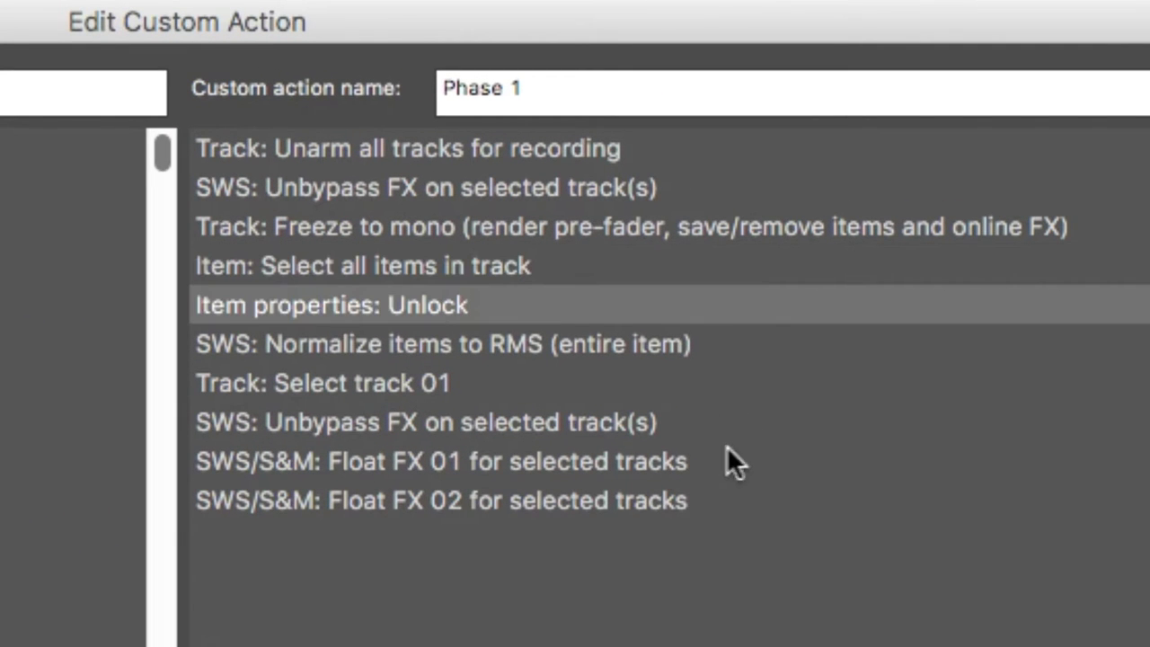
left_click(344, 345)
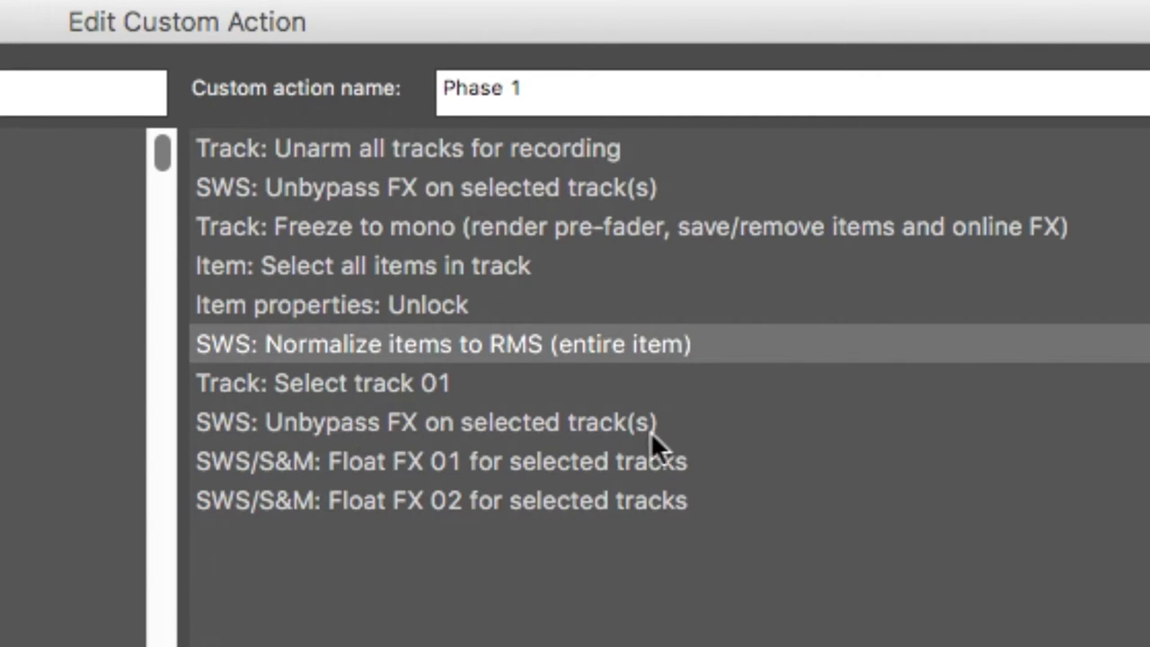
left_click(404, 398)
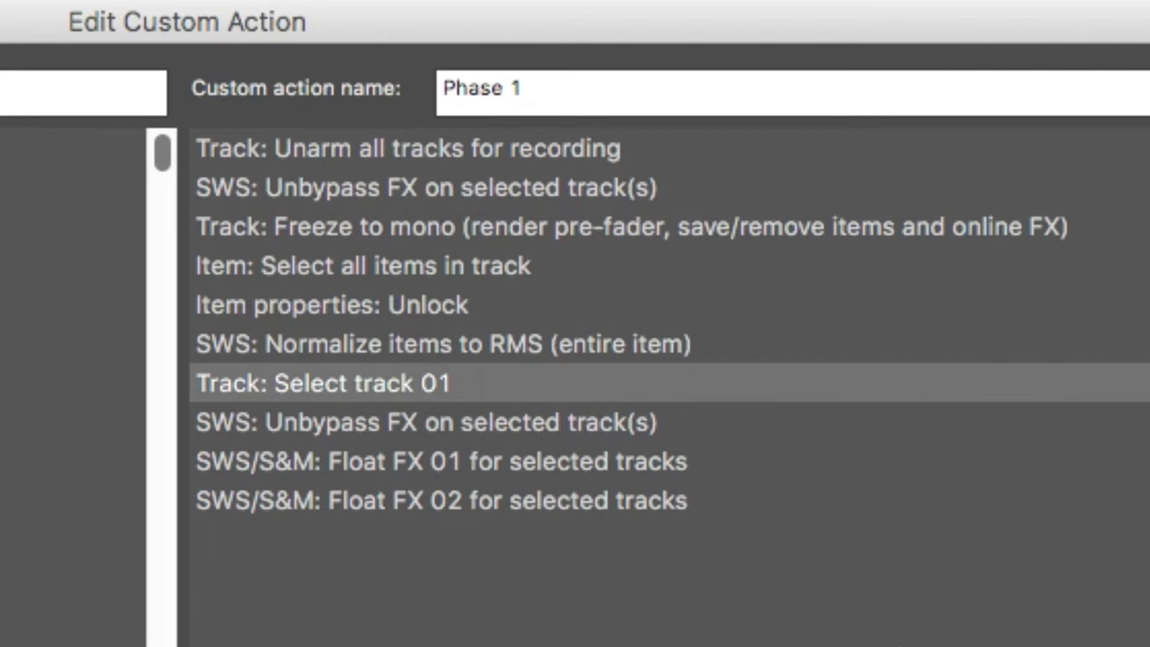
left_click(560, 416)
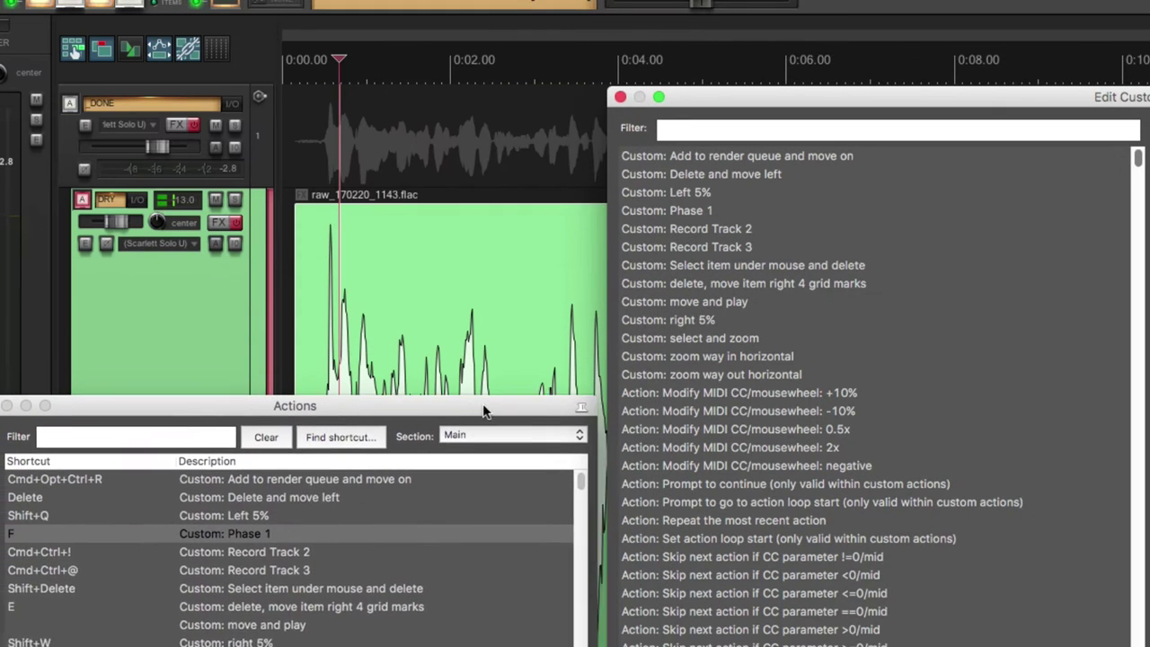
left_click_drag(483, 411, 492, 430)
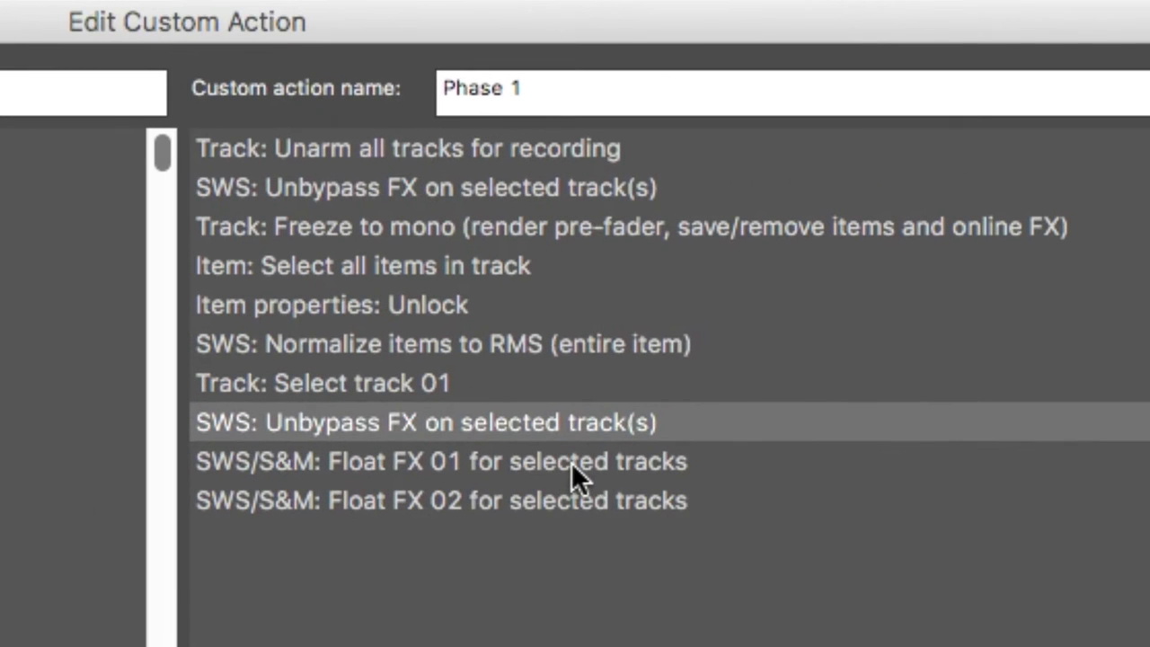
left_click(573, 462)
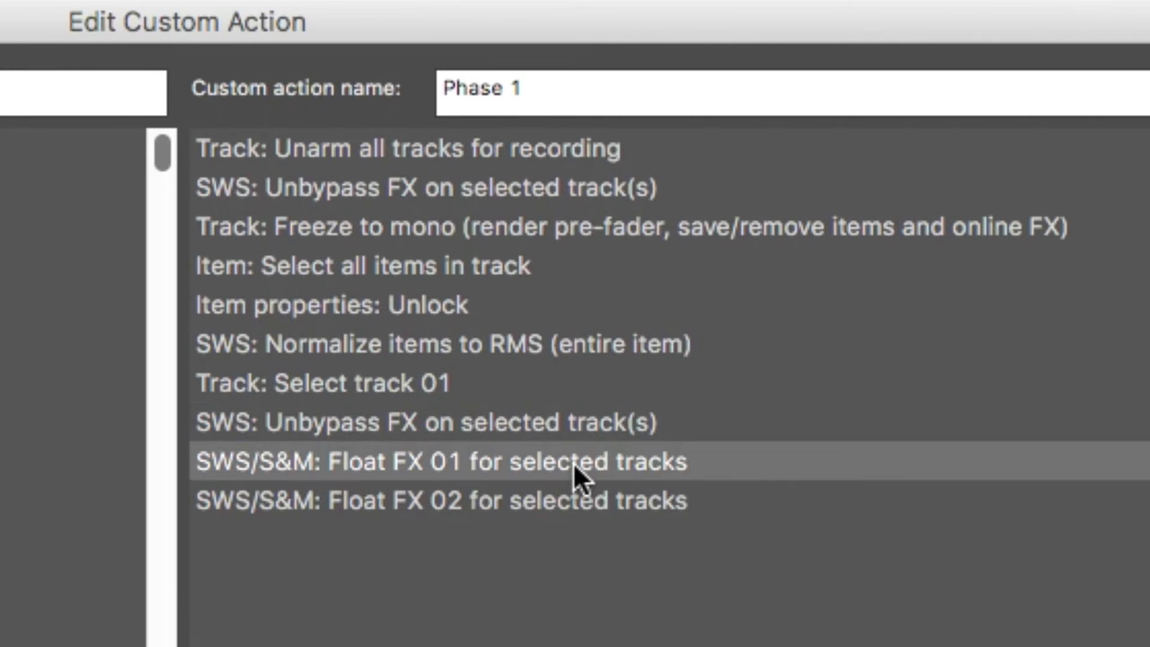
left_click(434, 511)
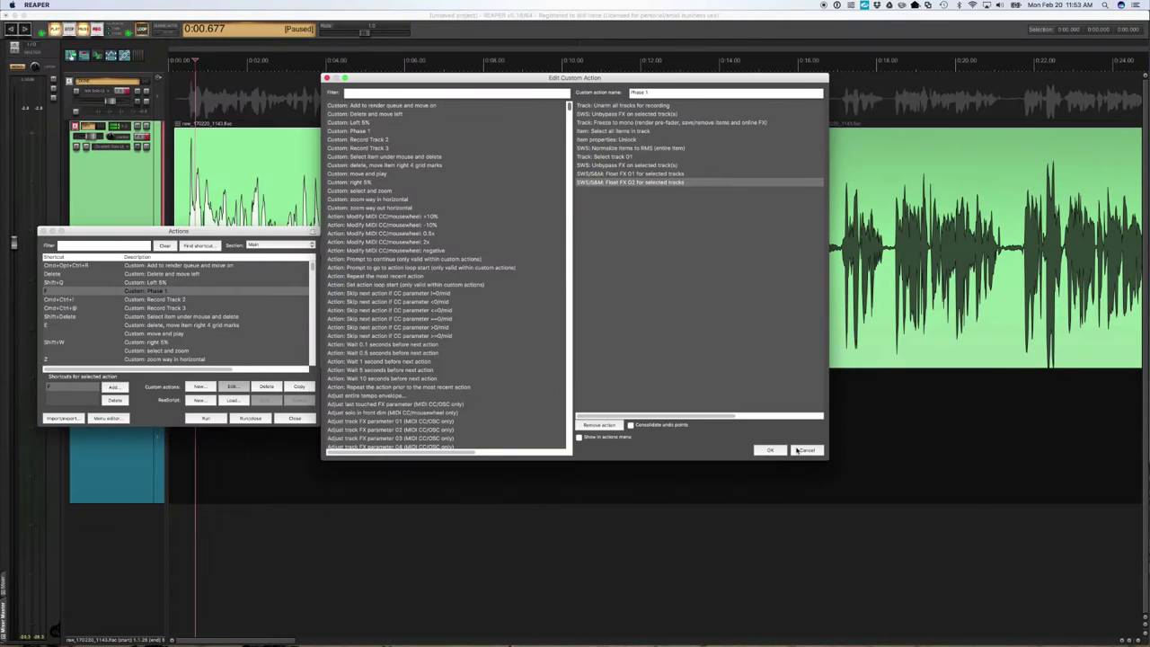
left_click(802, 450)
left_click(43, 231)
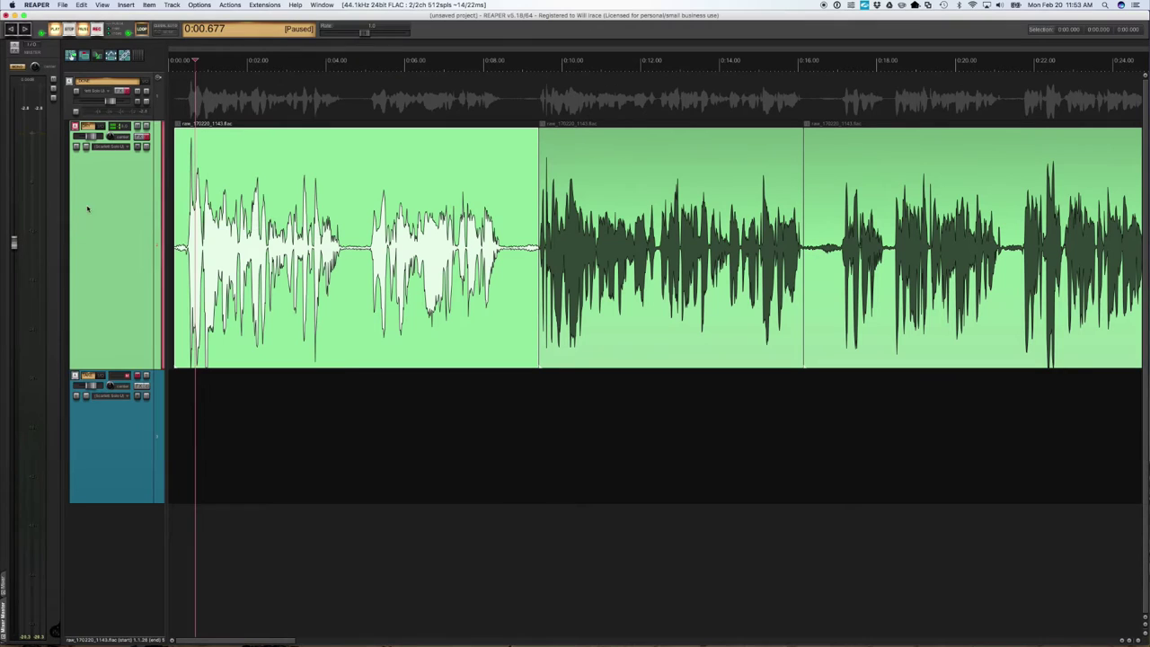
Run the Phase 1 custom action on the trimmed recording and place the edit cursor near 0:05.5
key("f")
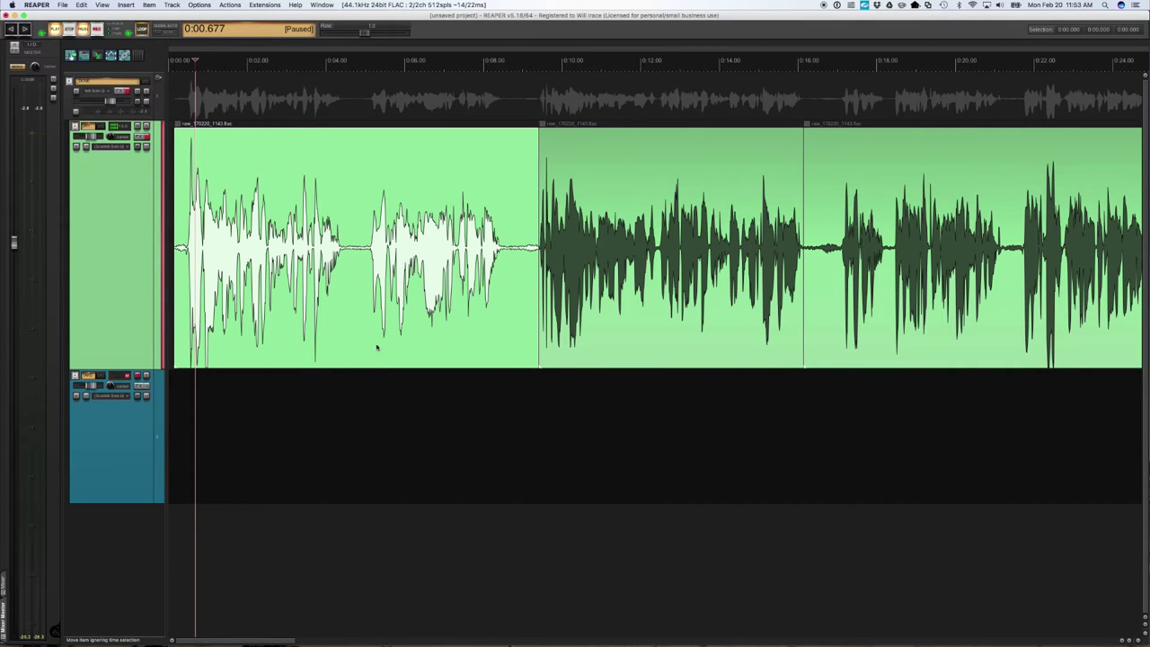
left_click_drag(596, 148, 355, 328)
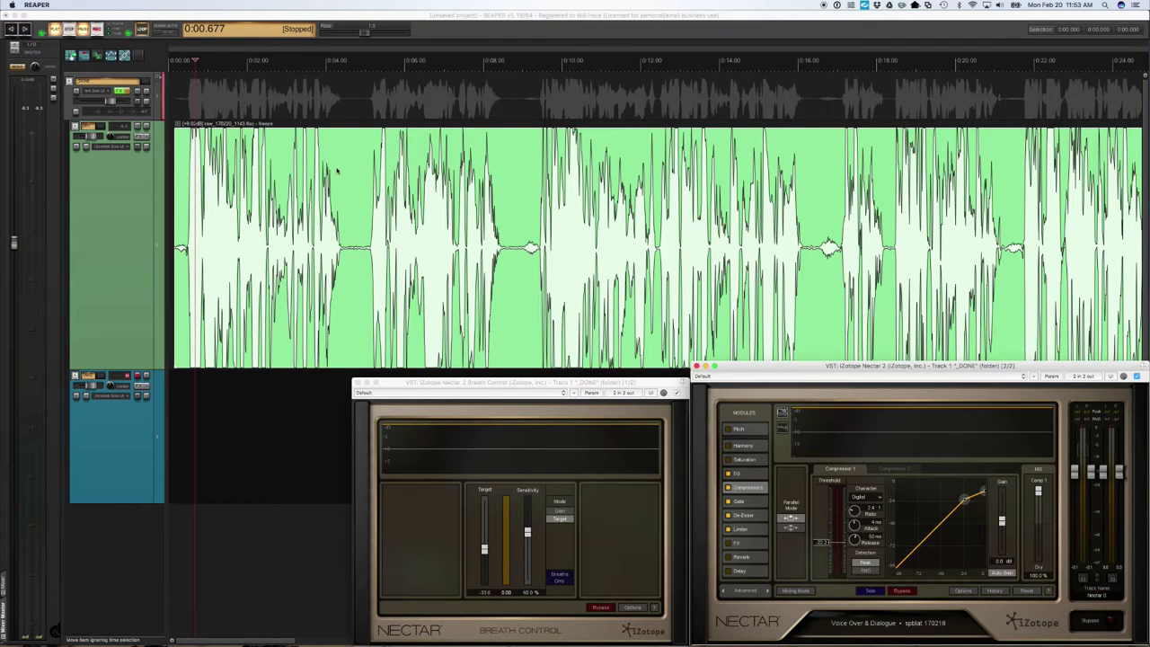
left_click(388, 166)
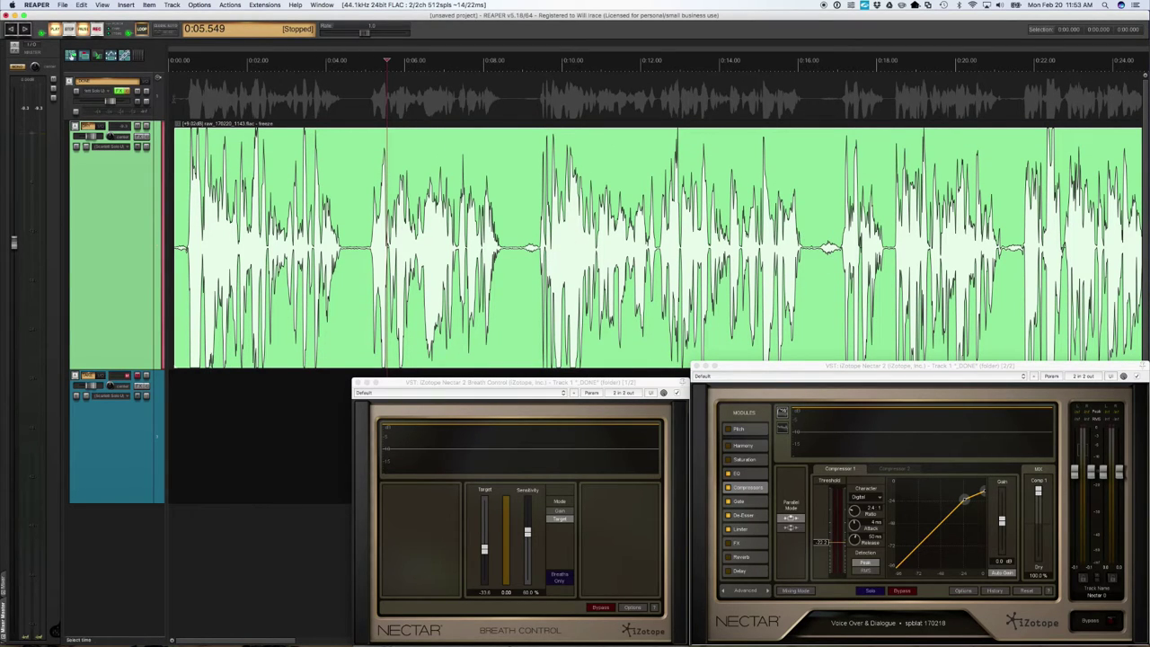
Inspect the _DONE track's FX chain, close it, and play the processed recording from about 0:02.75 at a lower listening volume
left_click(120, 92)
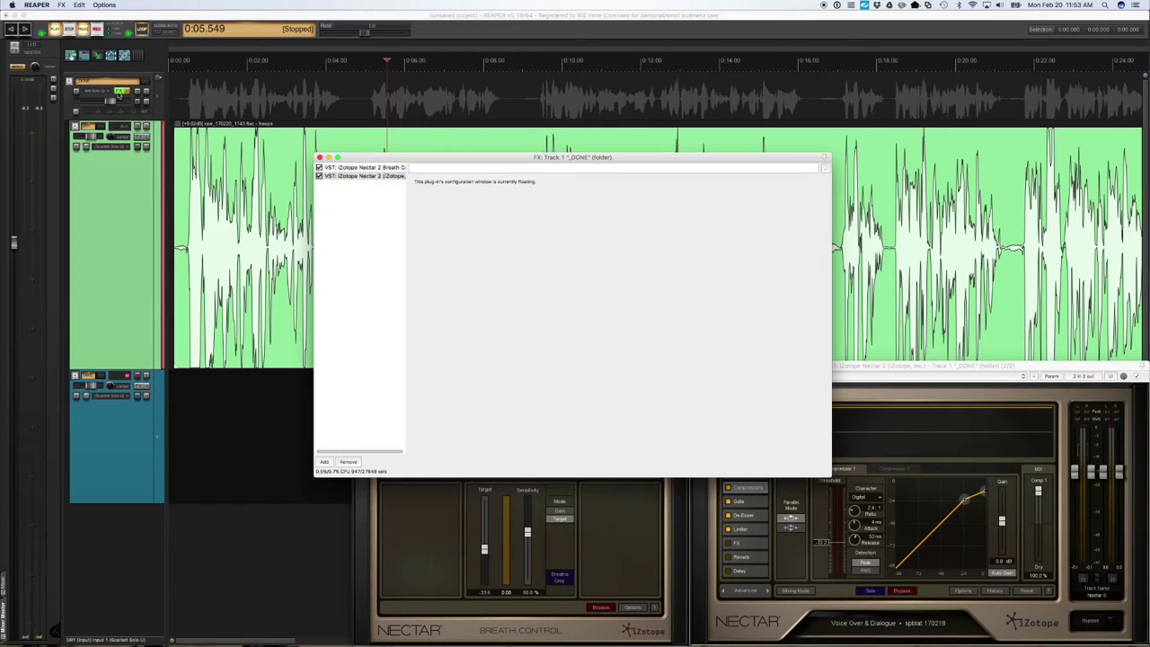
left_click(319, 157)
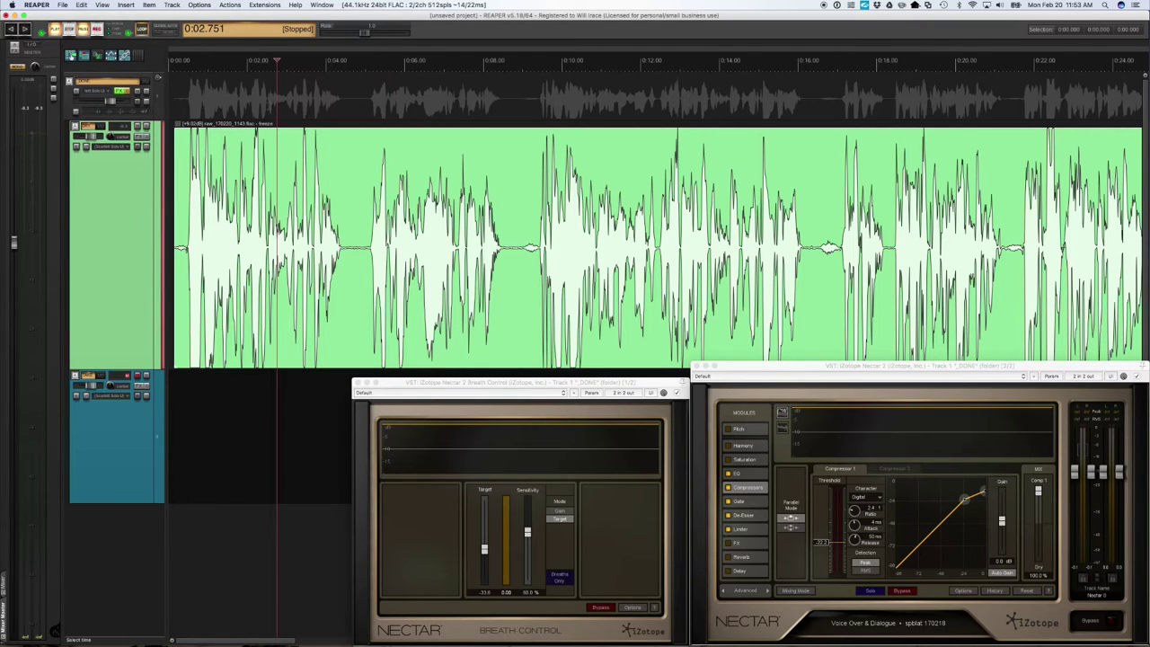
key("space")
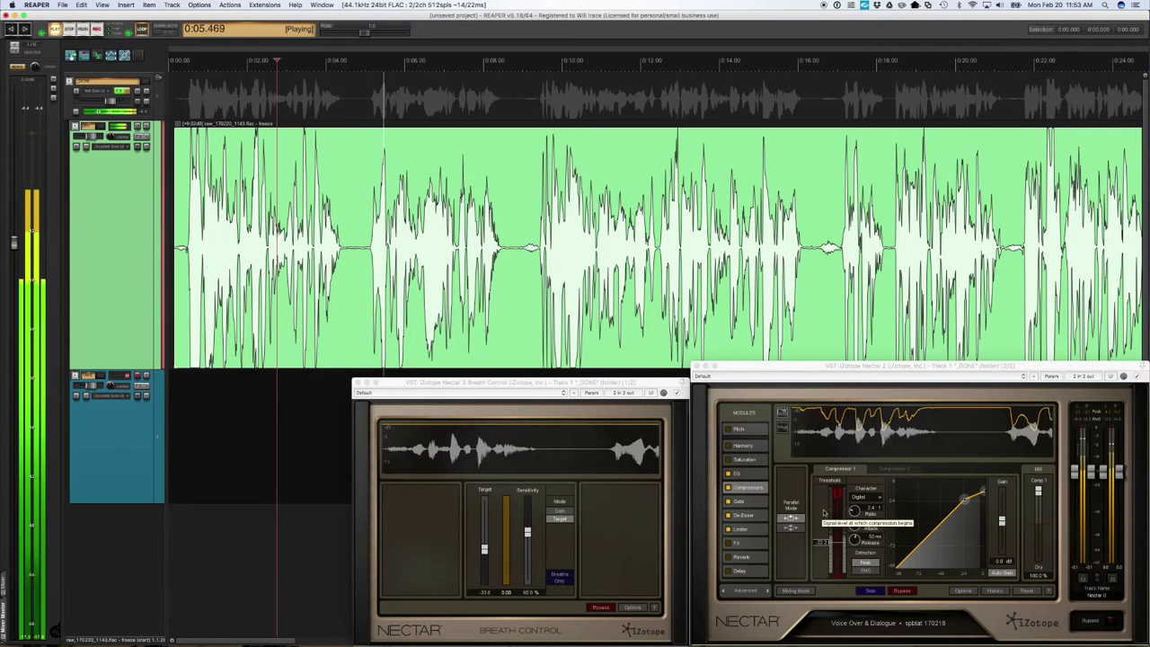
key("XF86AudioLowerVolume")
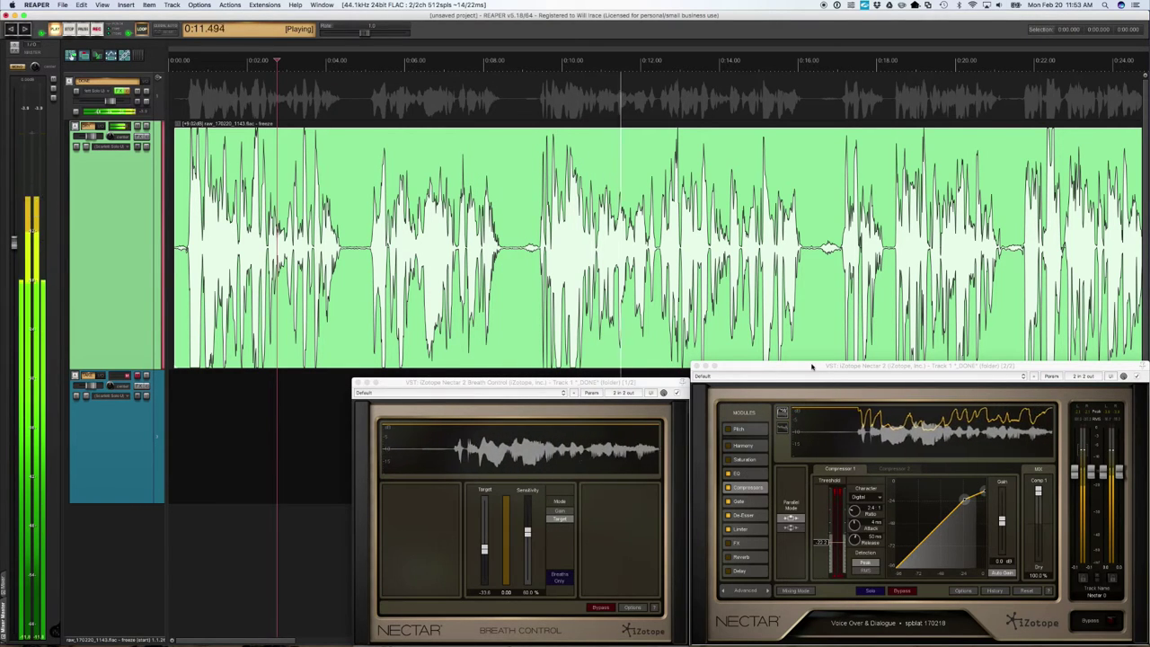
Review the EQ bands and the Compressor 1 settings in Nectar 2, including the available character modes, during playback
left_click(738, 474)
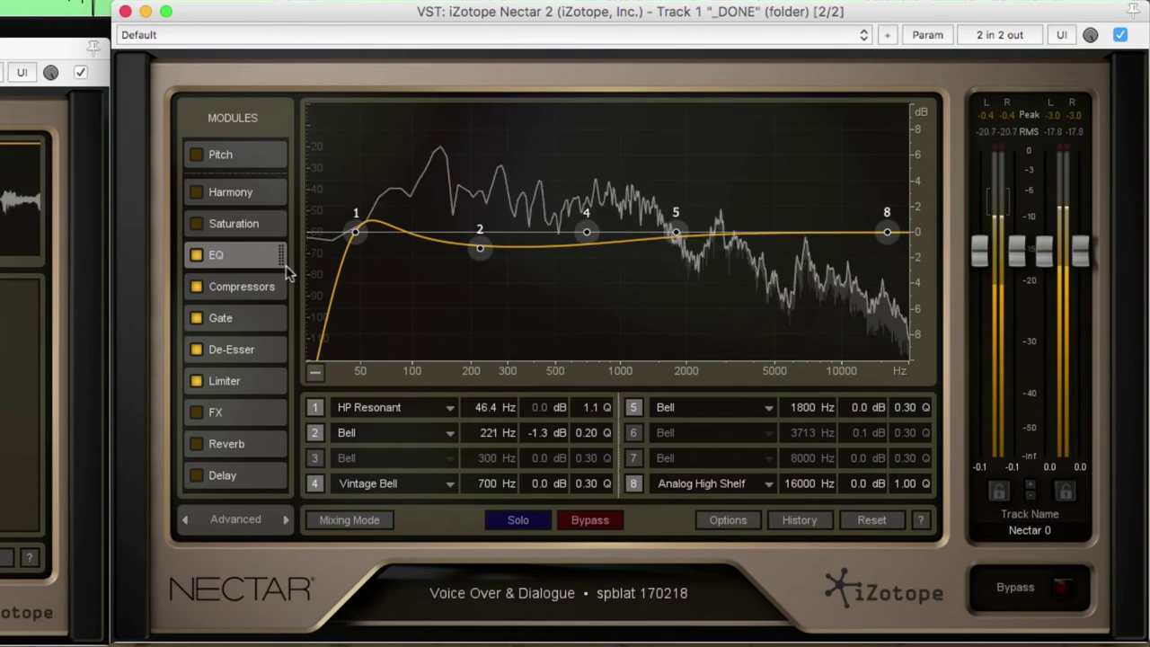
left_click(241, 286)
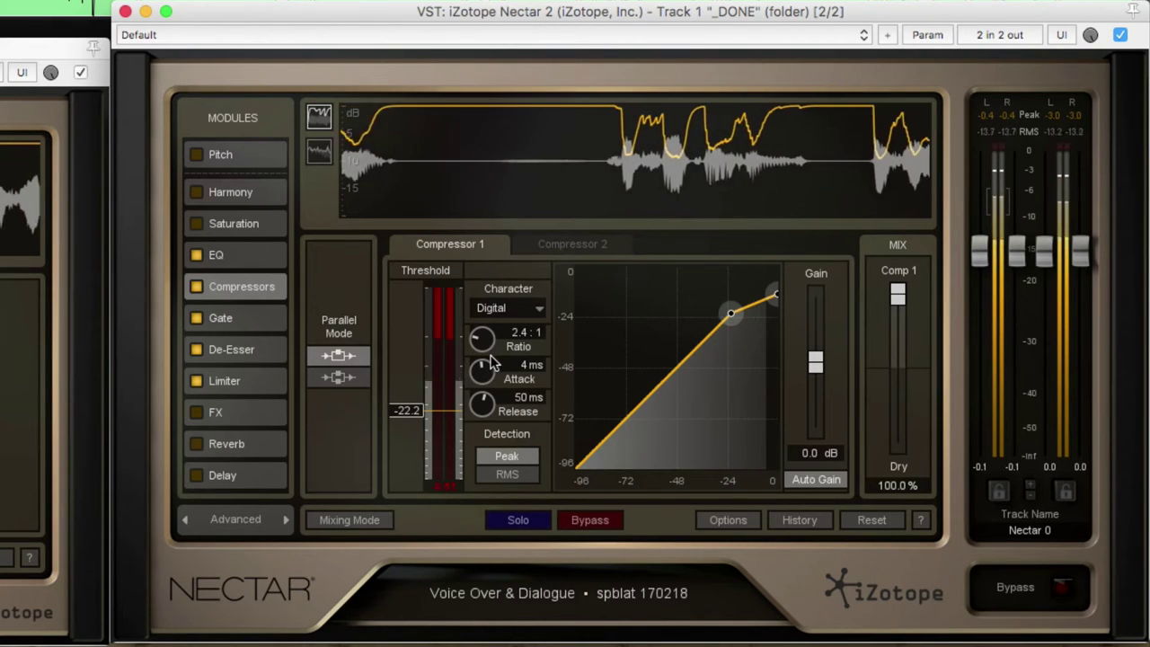
left_click(525, 308)
left_click(492, 331)
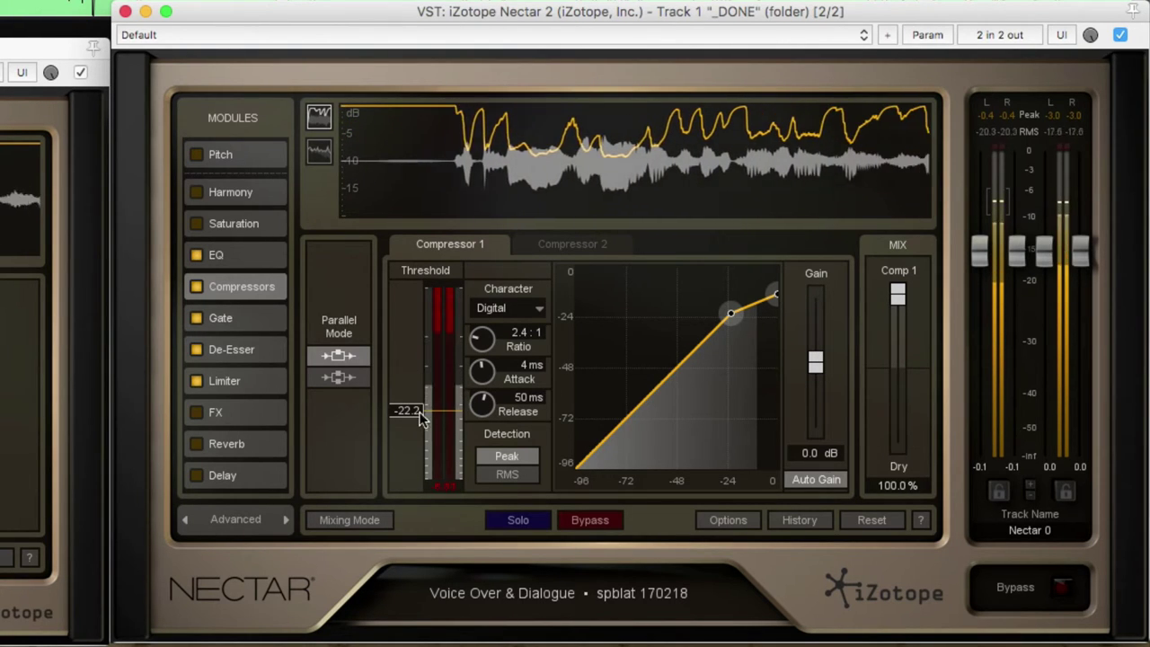
Try Compressor 1 with a -42.0 threshold and 20.2 dB gain, and restore the gain to 0.0 dB and threshold to -22.2
left_click_drag(408, 412, 406, 452)
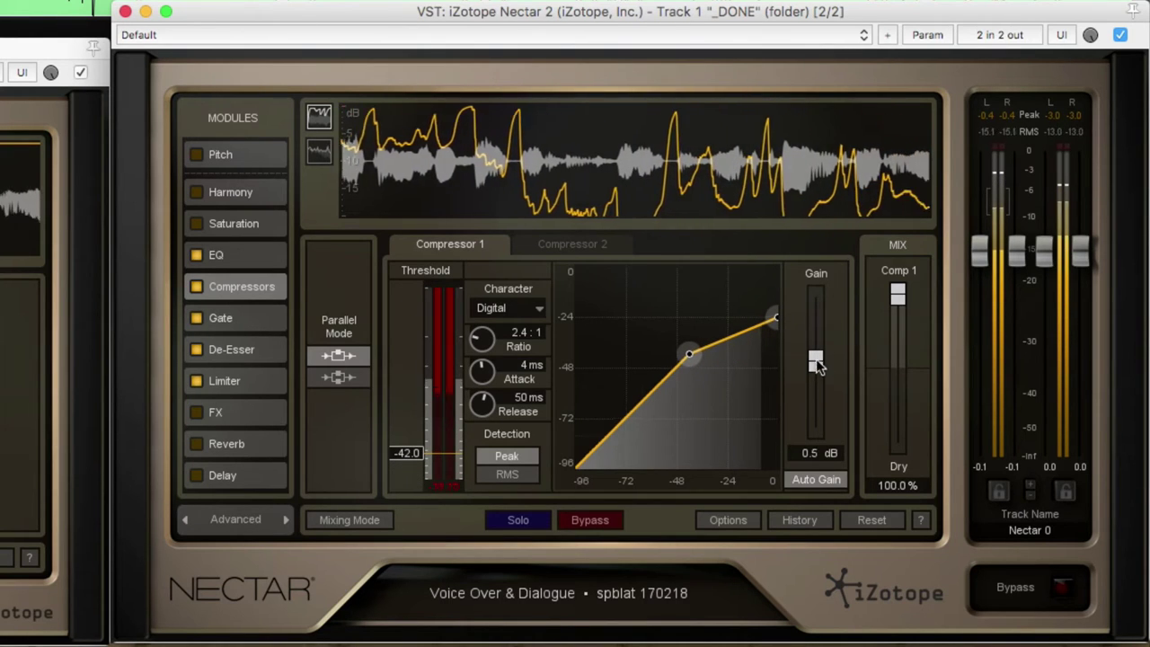
left_click_drag(816, 363, 819, 327)
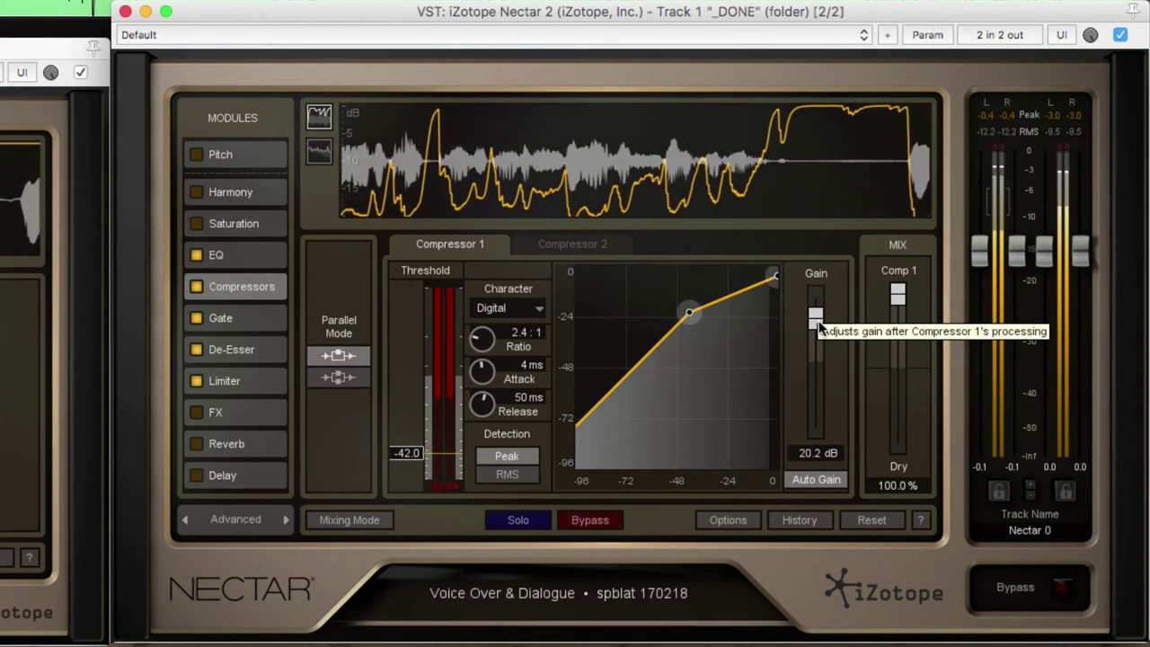
left_click(819, 326, "alt")
left_click_drag(689, 354, 726, 301)
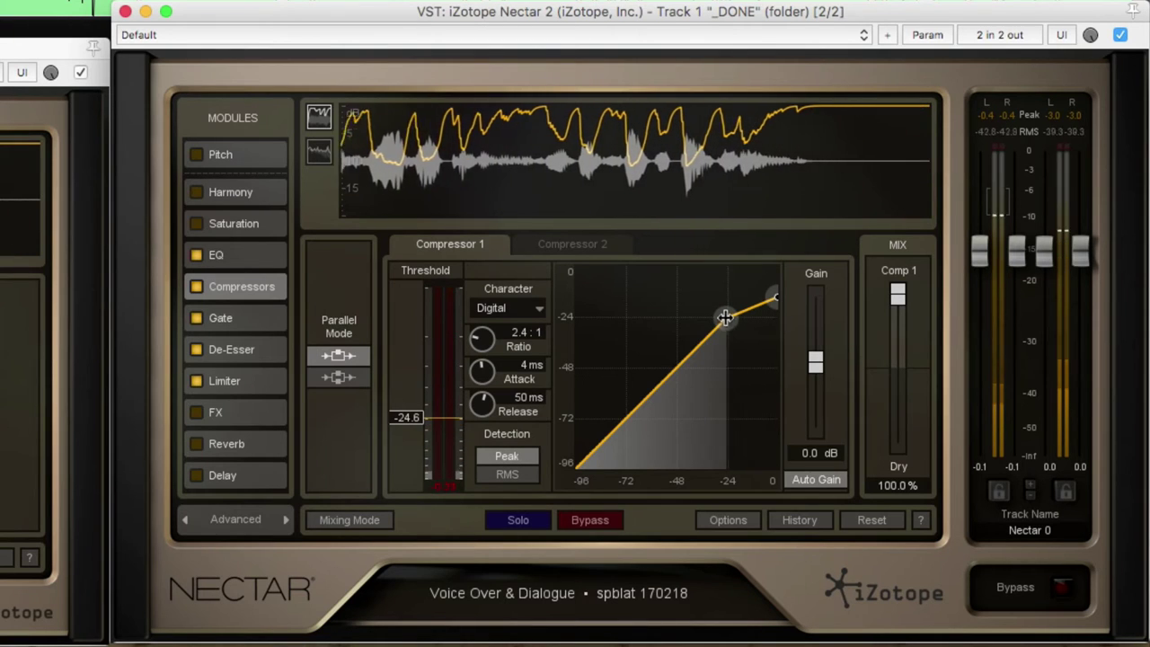
left_click_drag(725, 317, 730, 314)
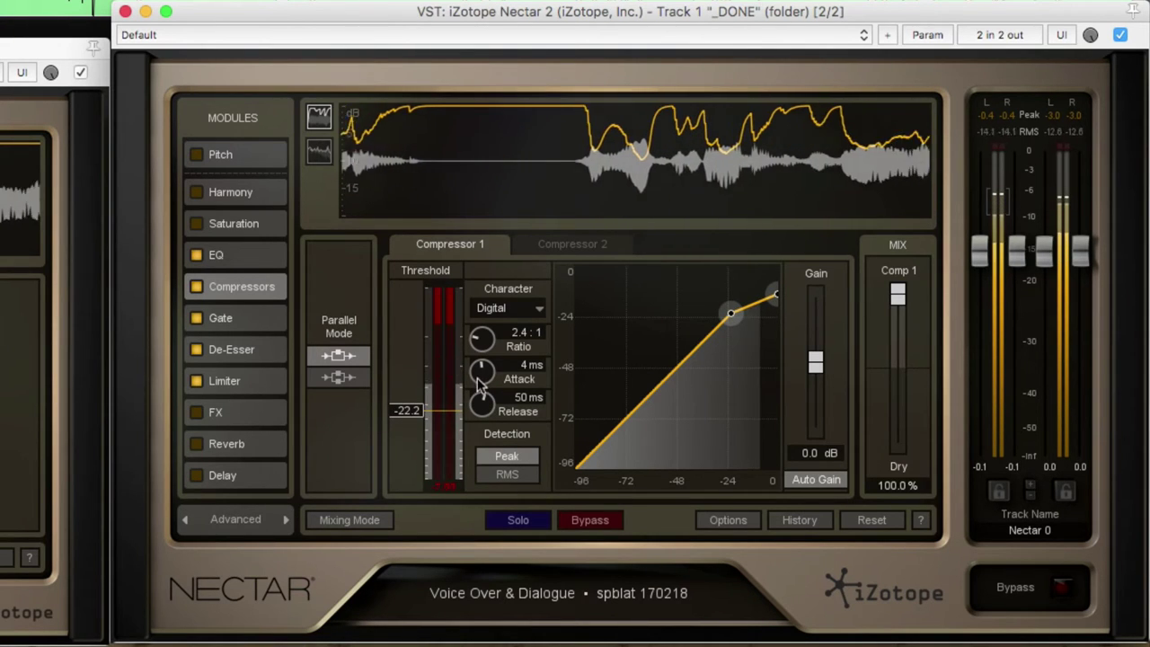
Check the Gate module, audition the De-Esser's isolated ess signal, and set the De-Esser threshold to -4.2
left_click(235, 320)
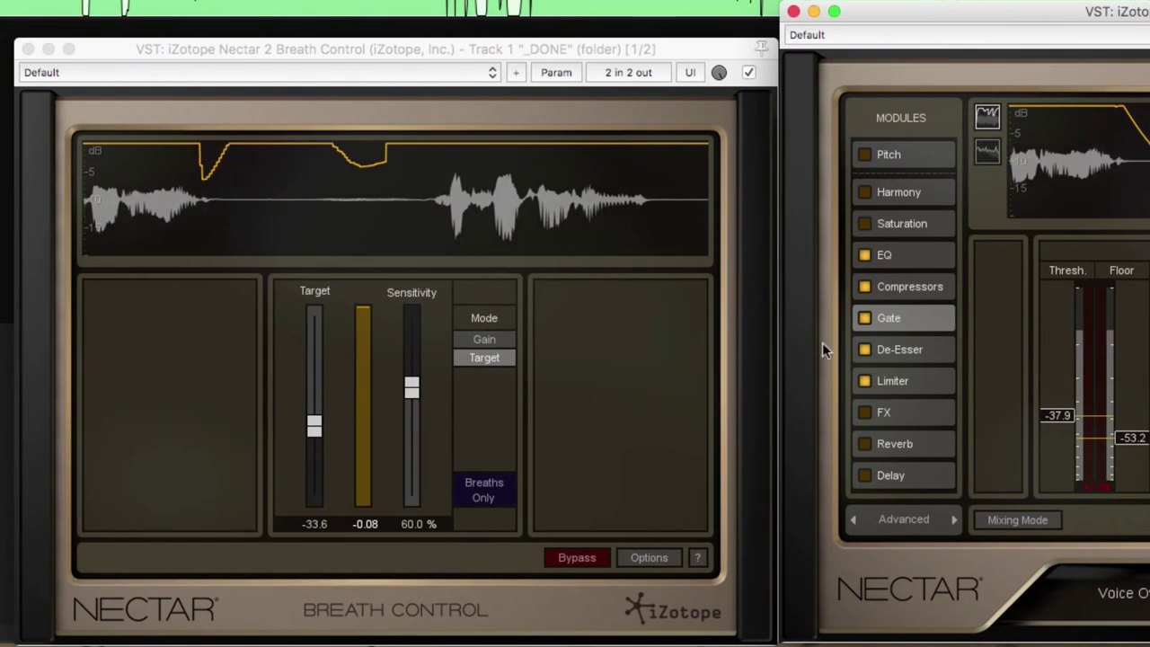
left_click(901, 350)
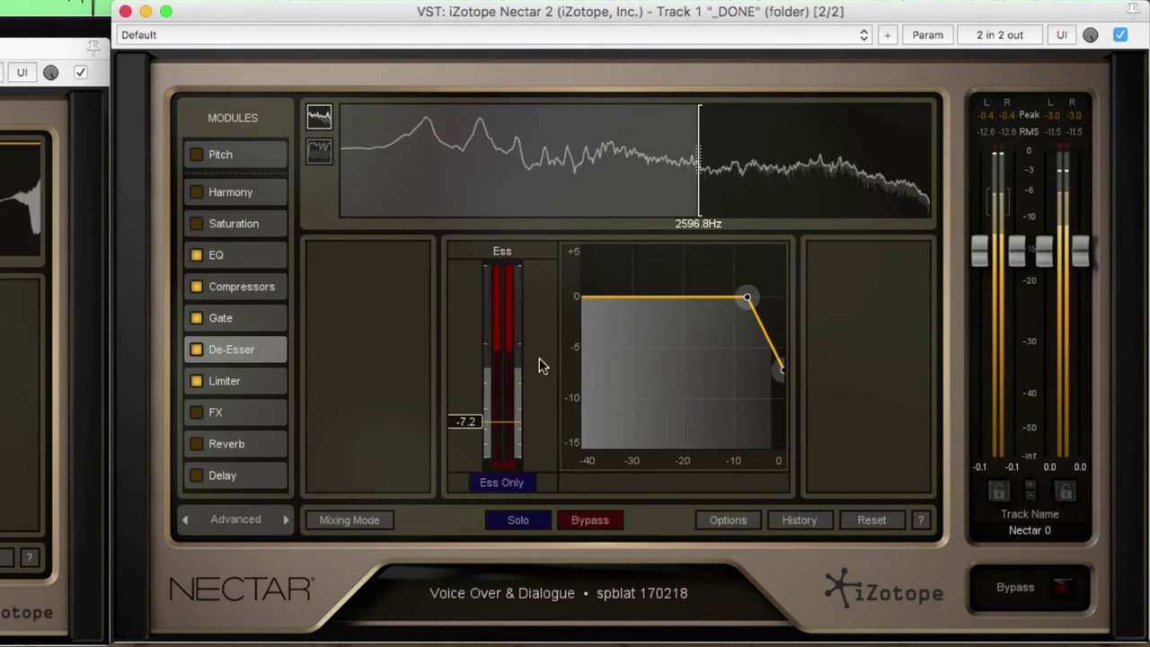
left_click(505, 484)
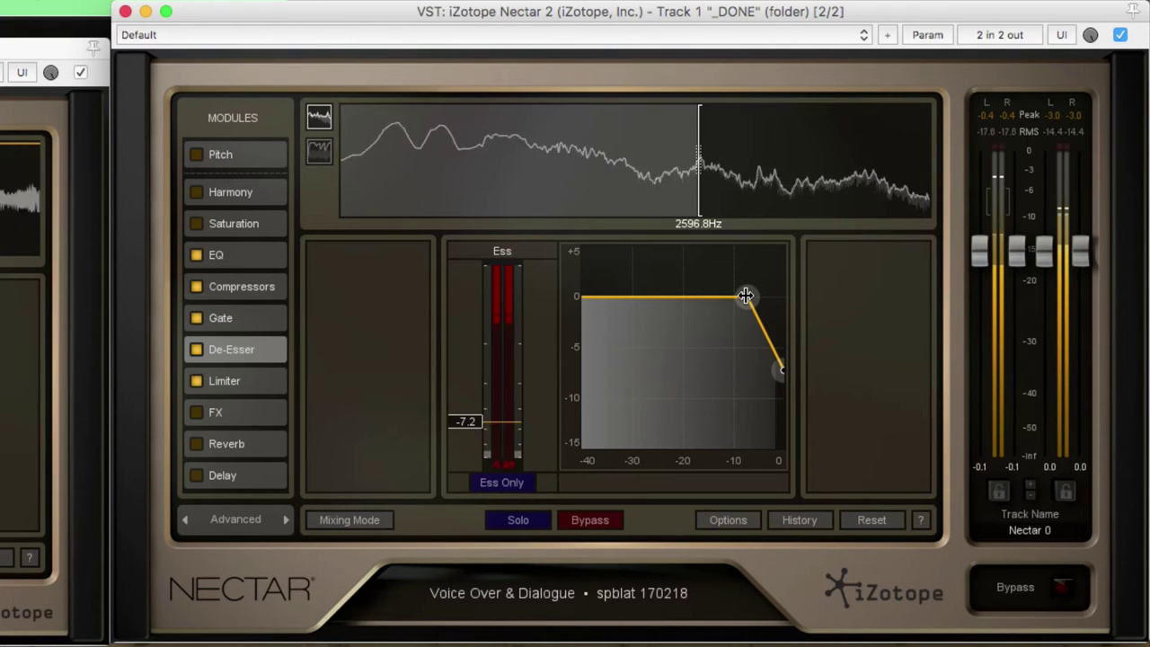
left_click_drag(745, 296, 723, 297)
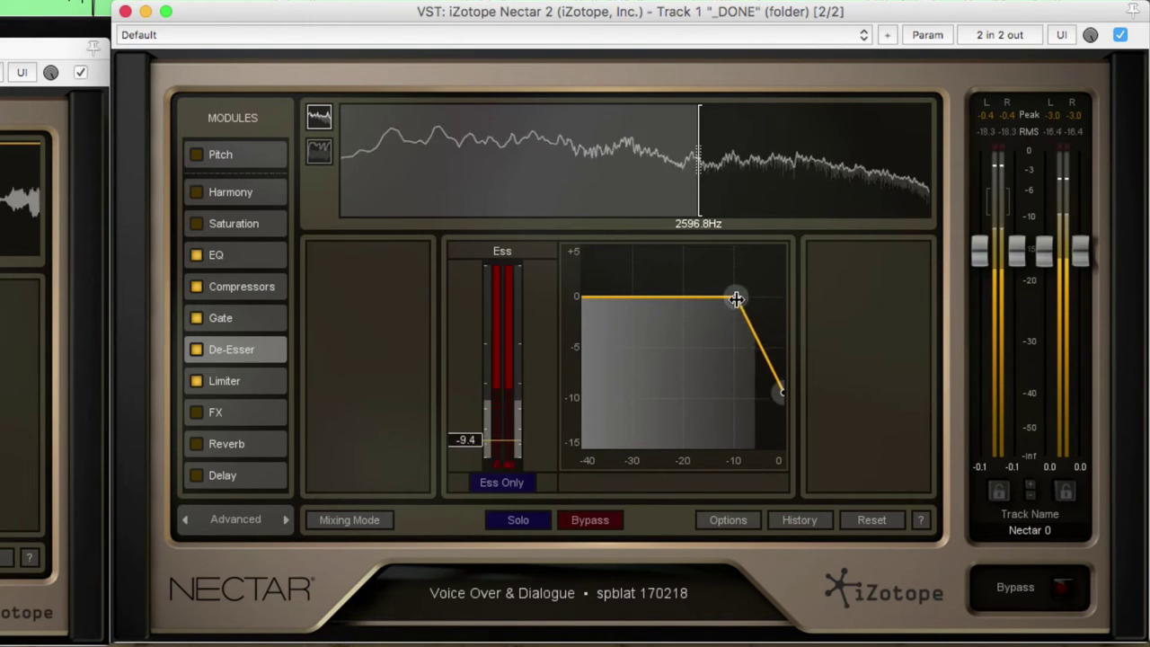
left_click_drag(735, 297, 761, 300)
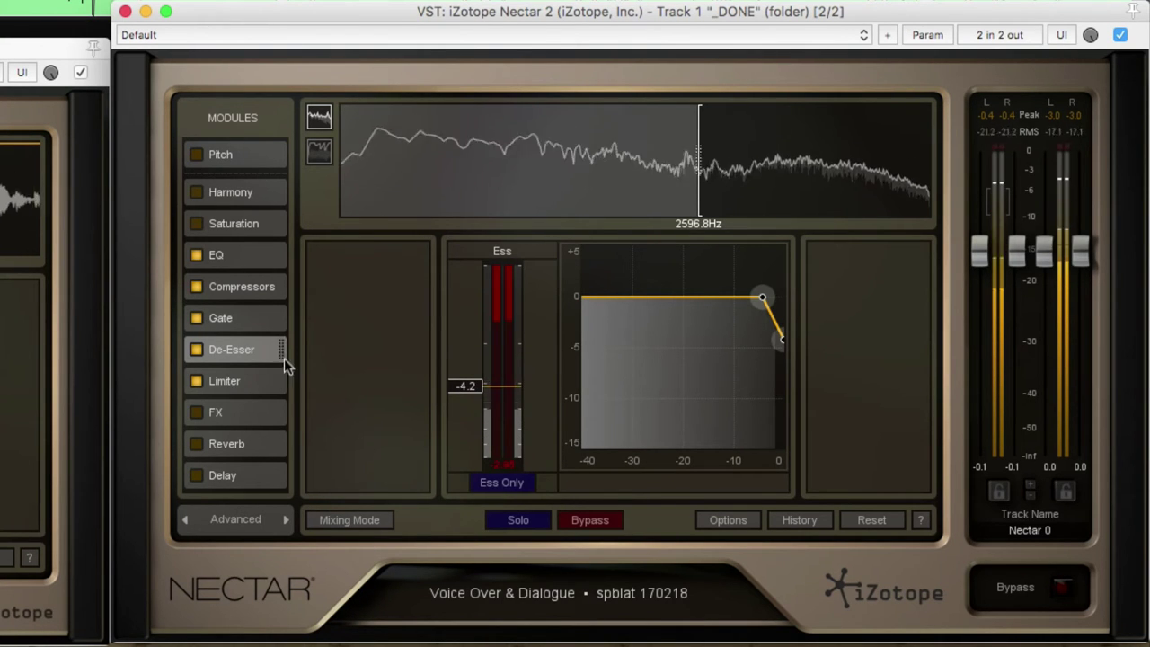
Compare the Compressor and Limiter modules and set the Limiter threshold to about -7.2
left_click(235, 298)
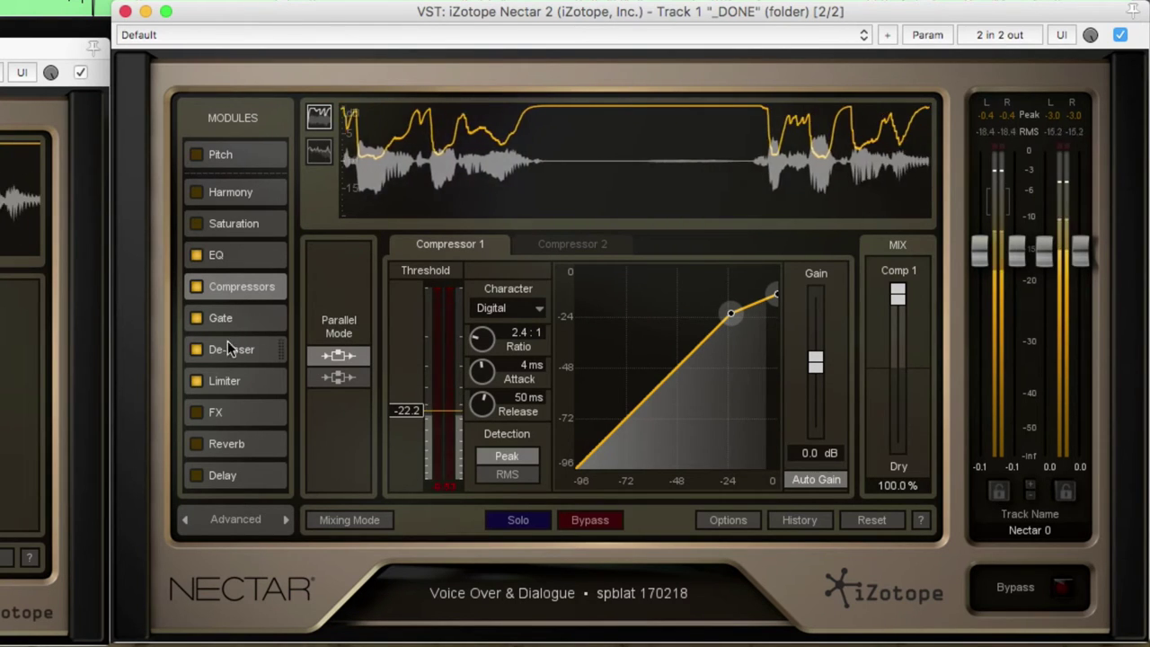
left_click(225, 381)
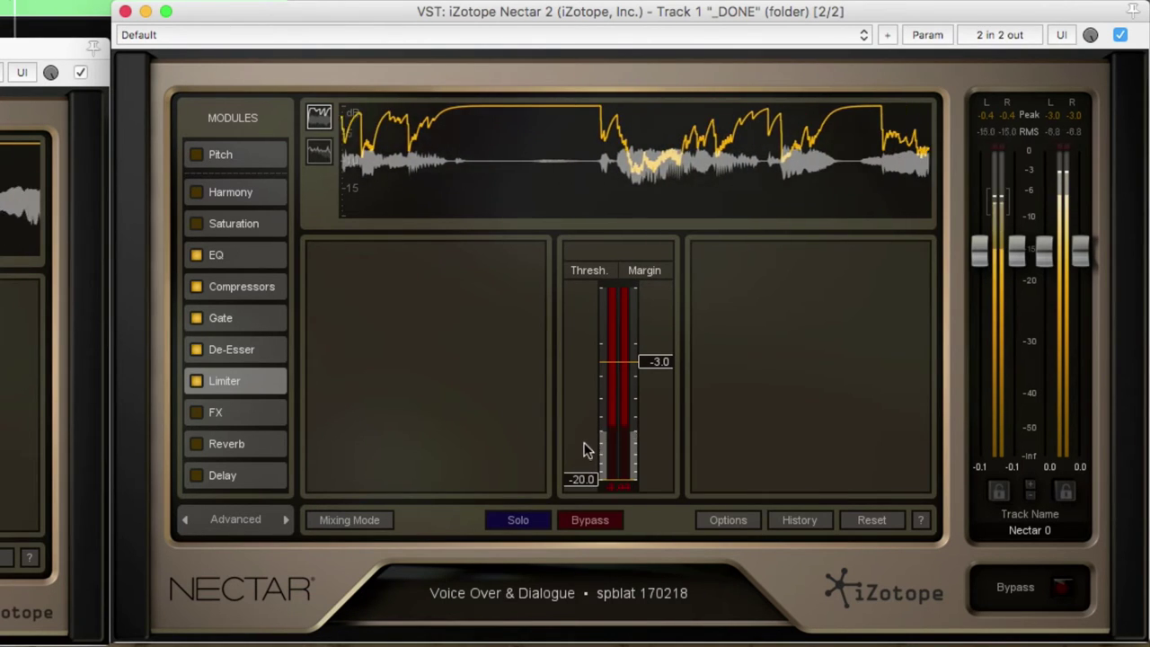
left_click_drag(585, 477, 588, 413)
left_click(241, 287)
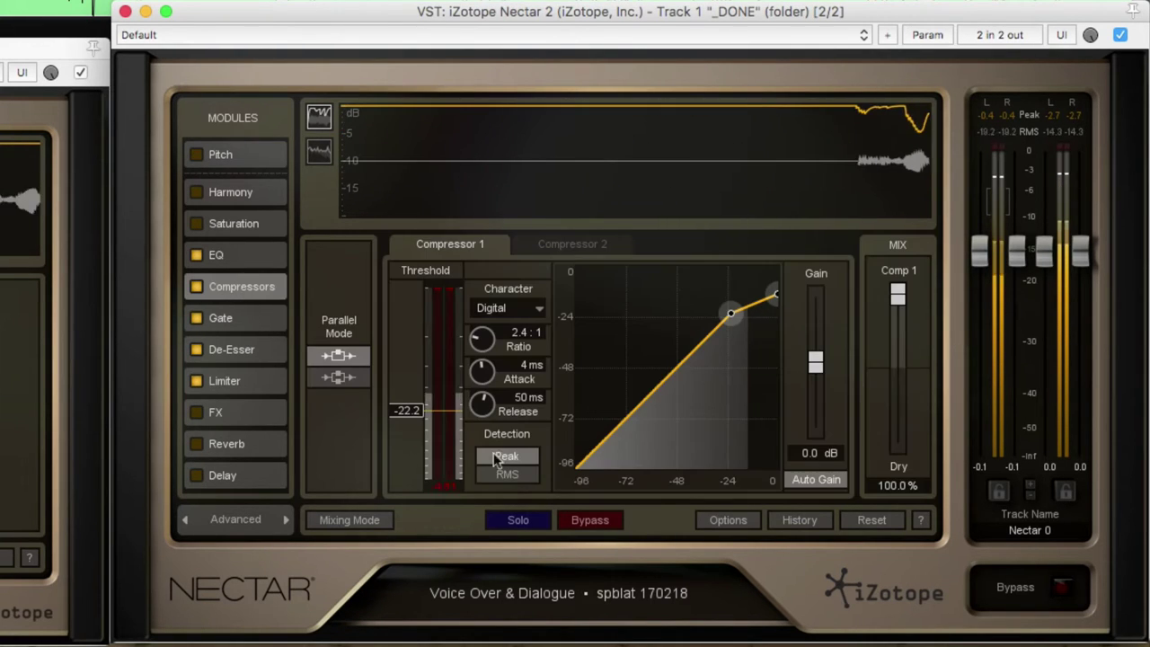
left_click(201, 378)
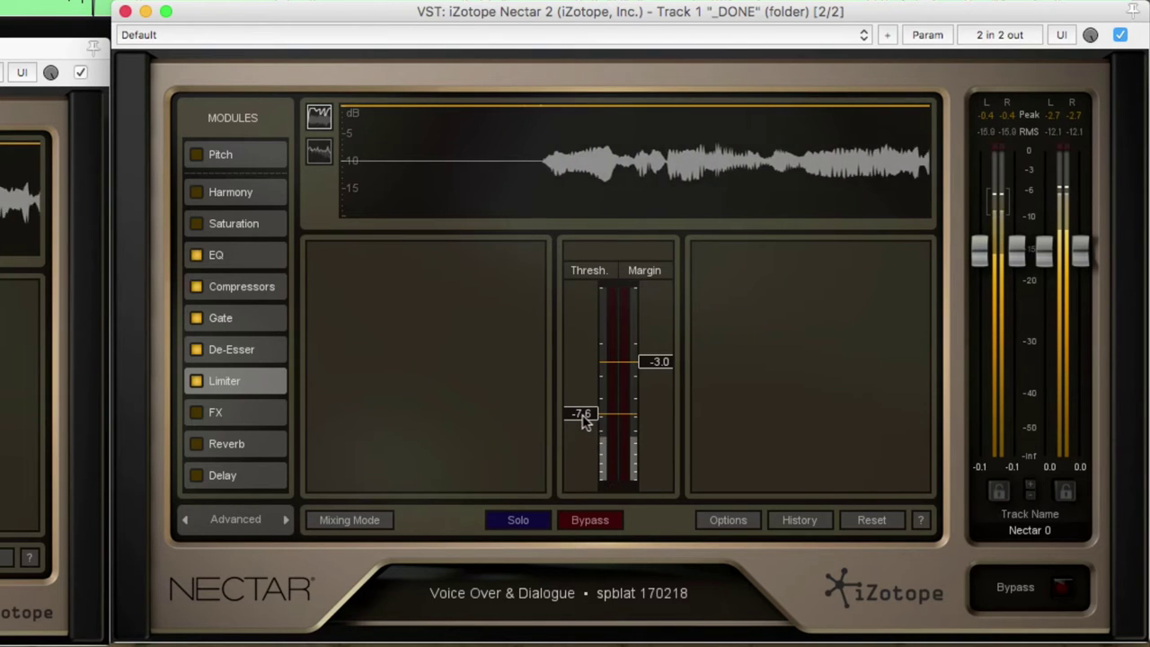
left_click_drag(587, 414, 584, 421)
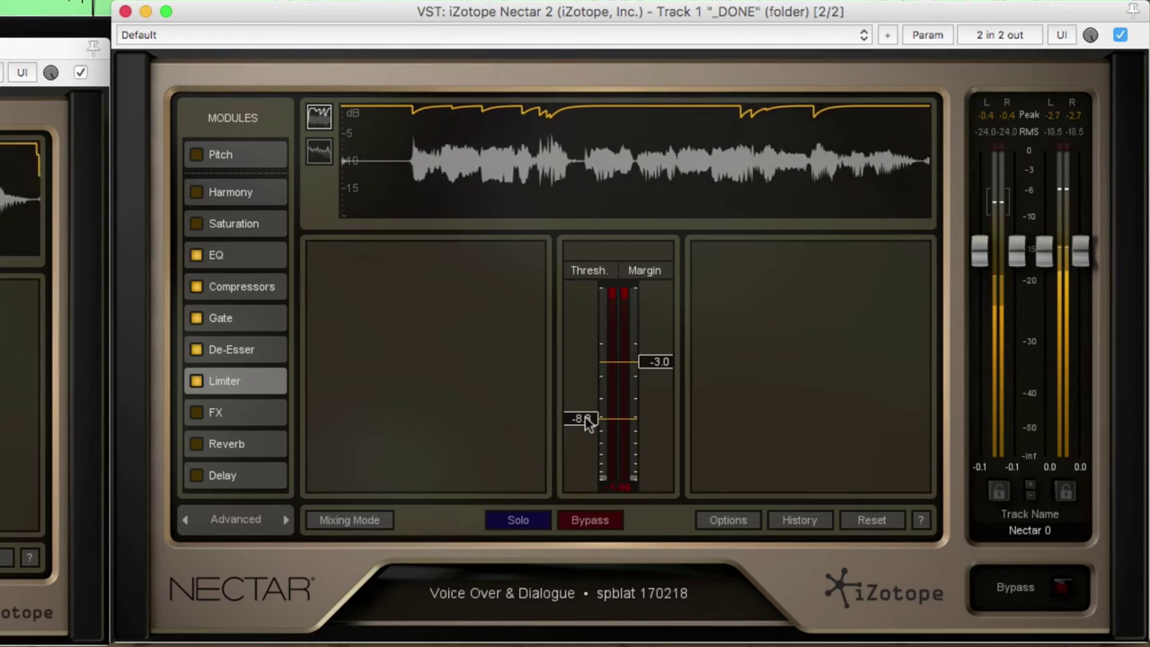
left_click_drag(585, 419, 587, 409)
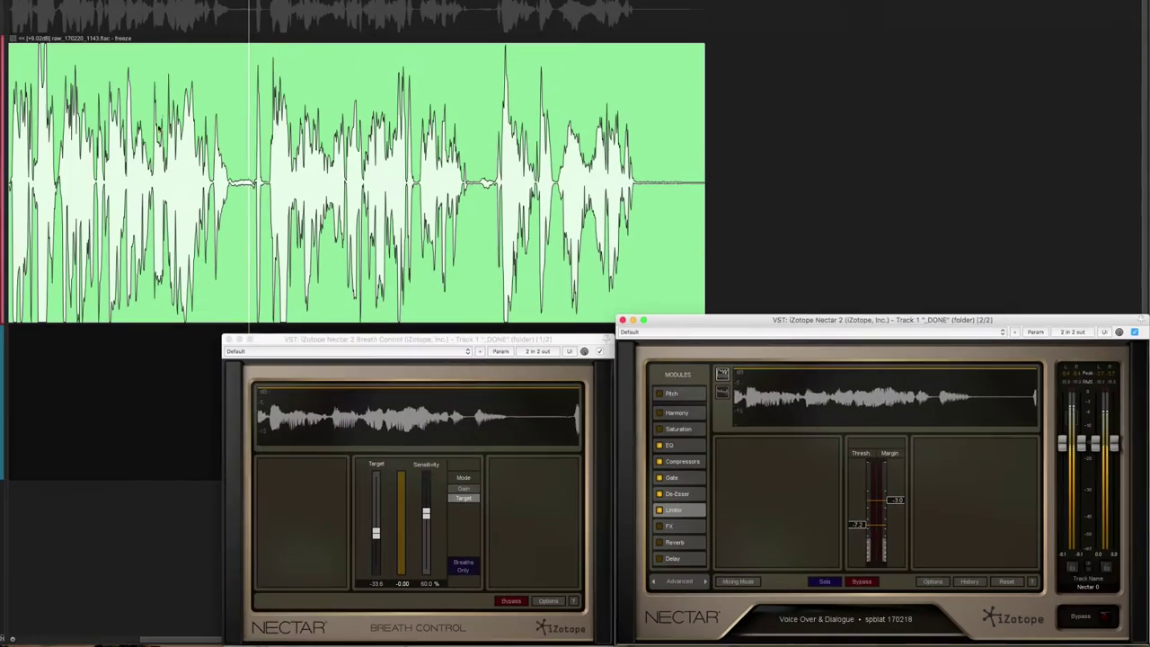
Play back the processed narration from several earlier points to check how the Limiter acts on the peaks
left_click(141, 92)
key("space")
scroll(148, 97, "left", 3)
scroll(149, 97, "down", 1)
left_click(179, 76)
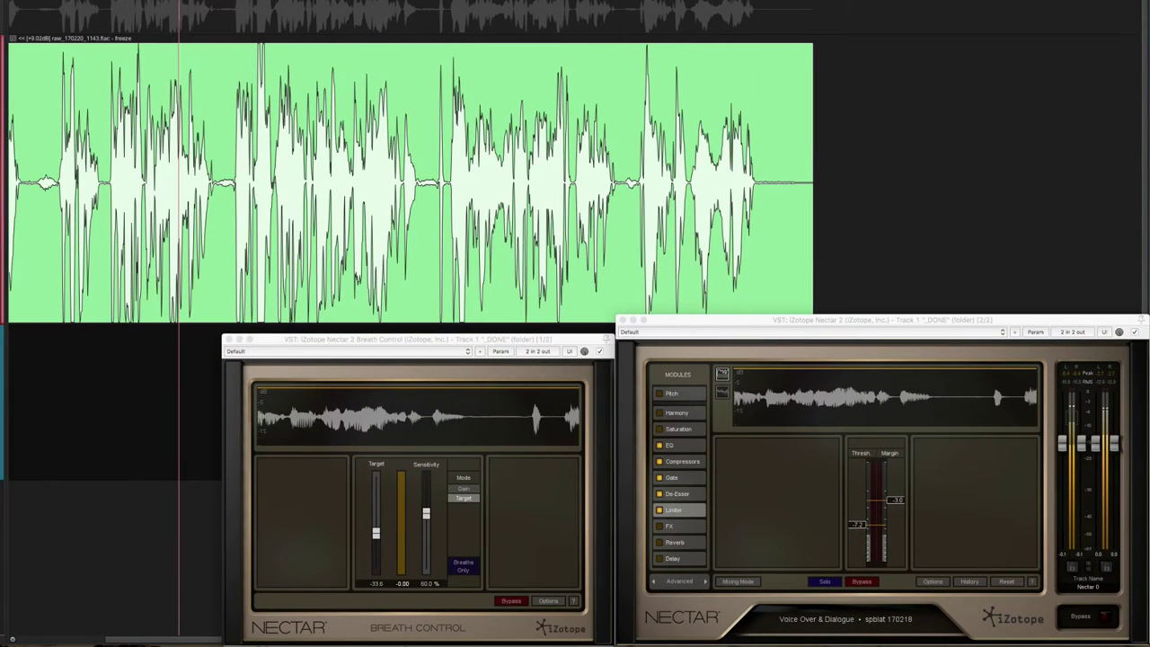
key("space")
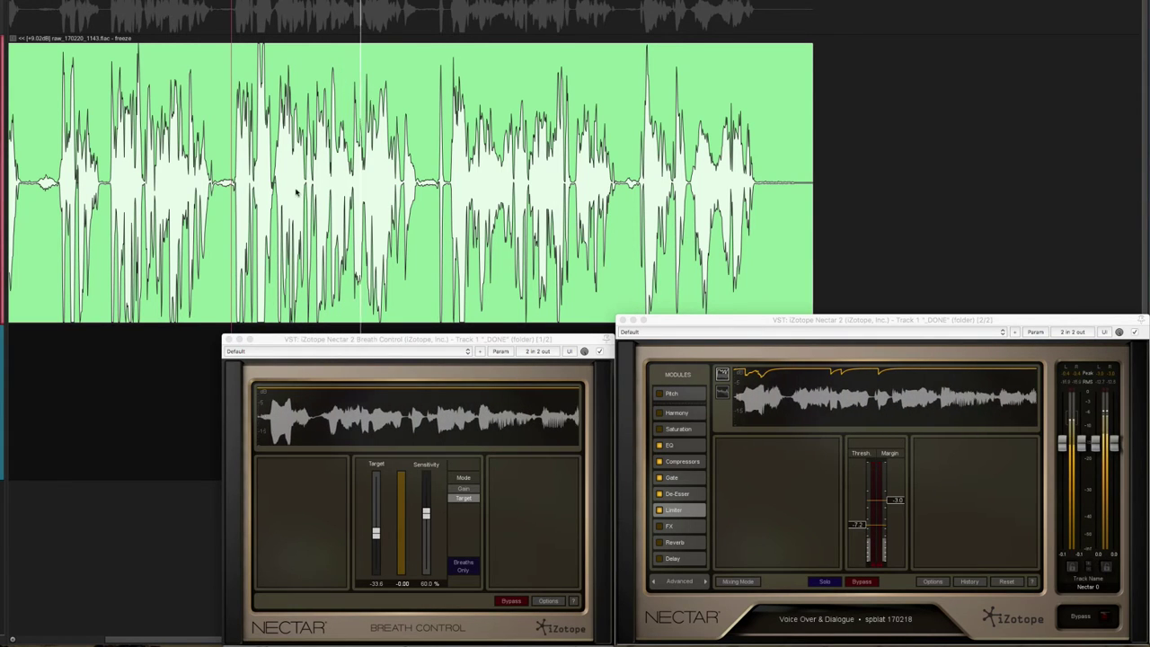
Isolate the loud phrase in the frozen narration with a split at each end and lower its item gain to +8.38 dB
scroll(256, 193, "up", 2)
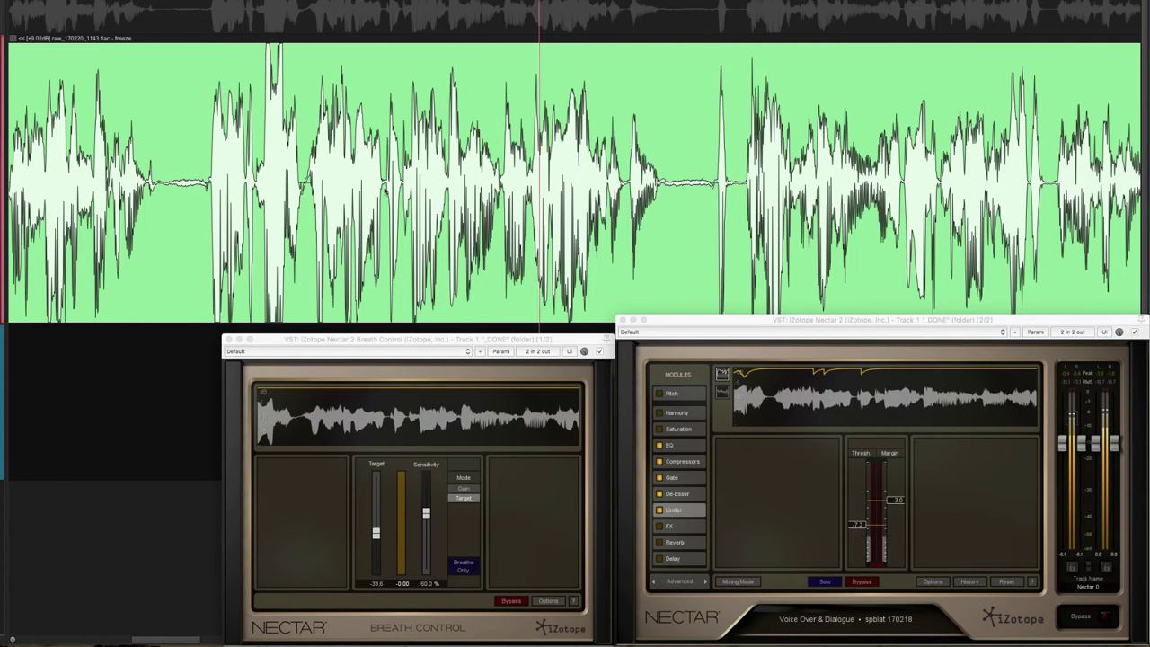
left_click(393, 200)
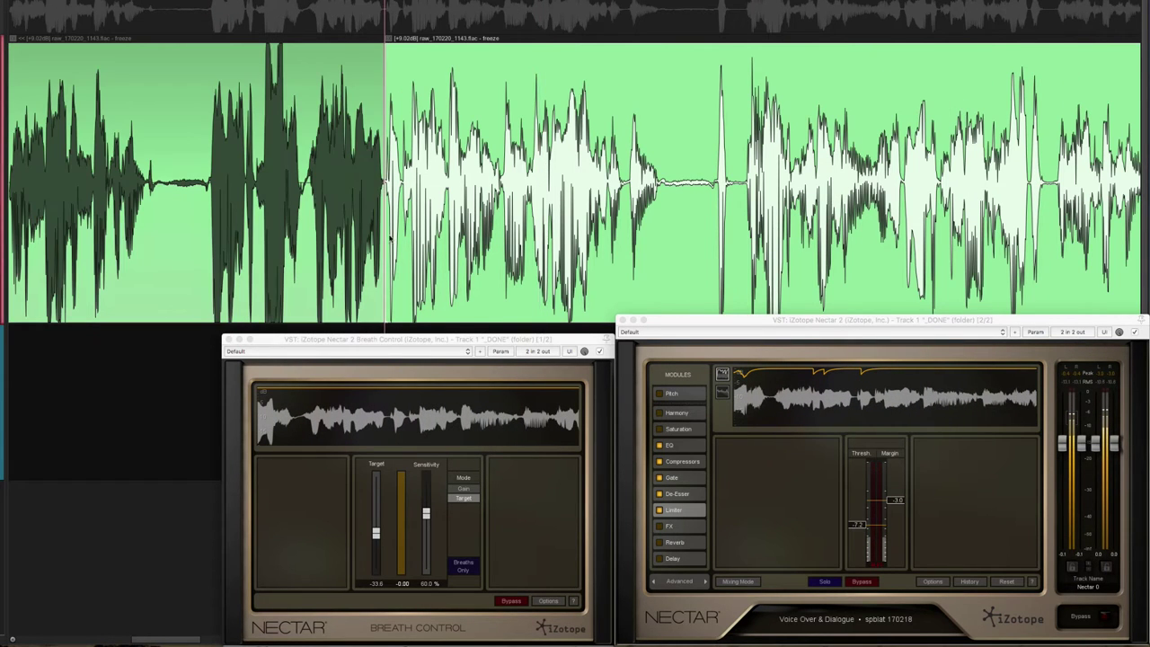
left_click(209, 189)
left_click_drag(293, 43, 291, 54)
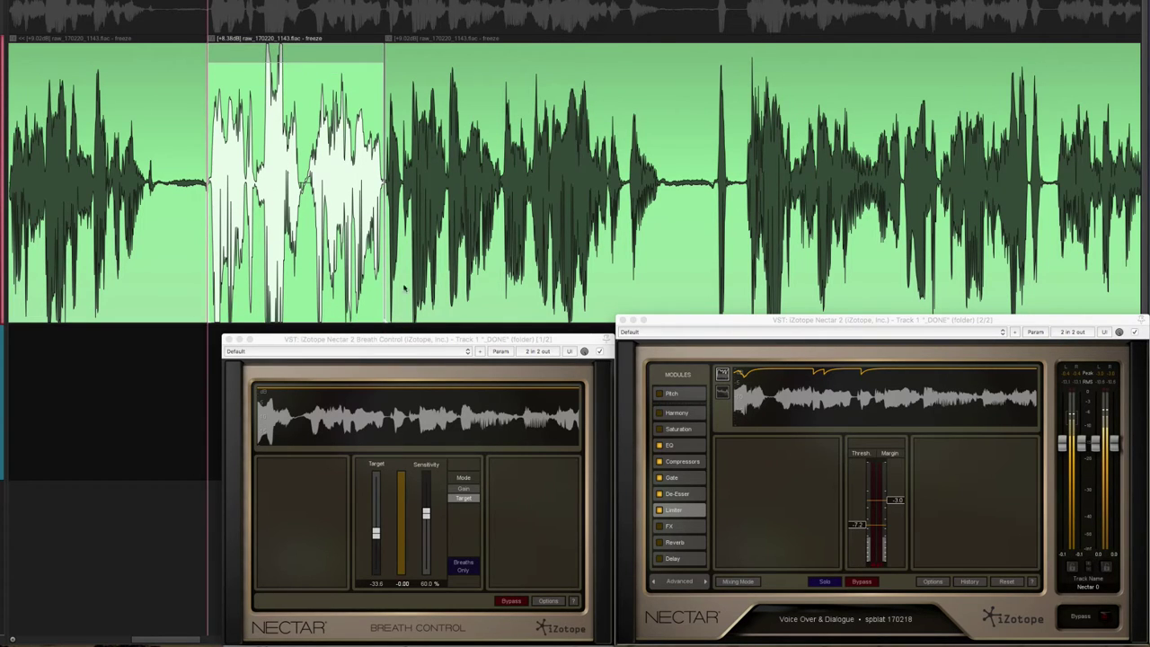
left_click(79, 87)
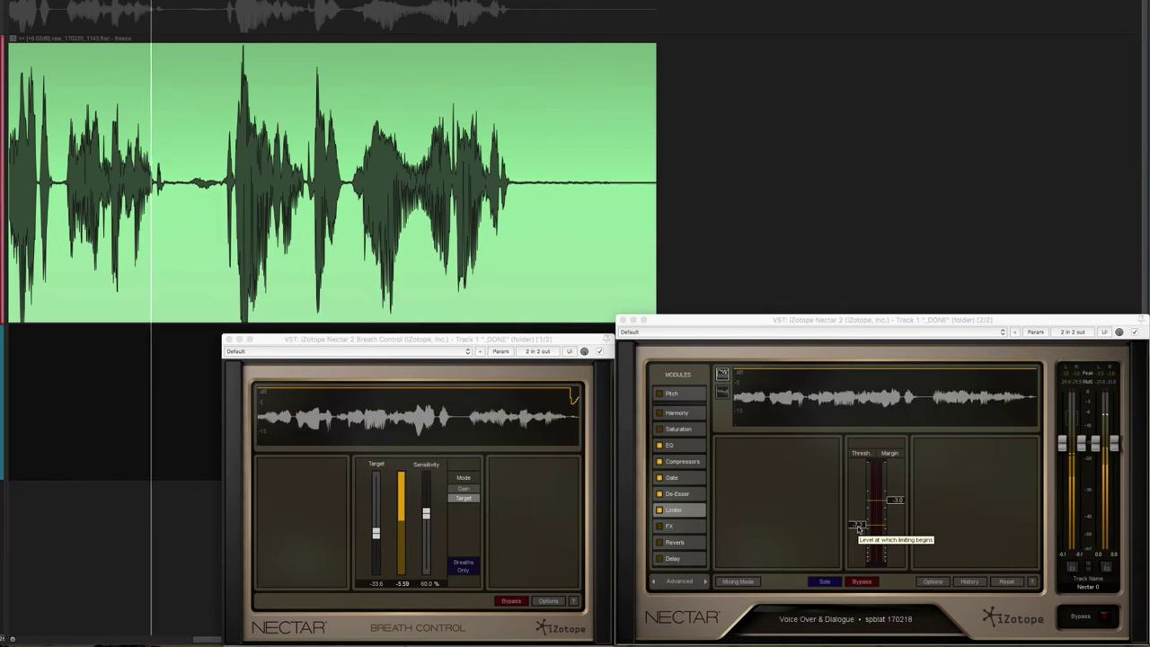
Raise the system volume and replay the final phrases of the narration to check breath reduction and limiting
key("XF86AudioRaiseVolume")
key("XF86AudioRaiseVolume")
key("XF86AudioRaiseVolume")
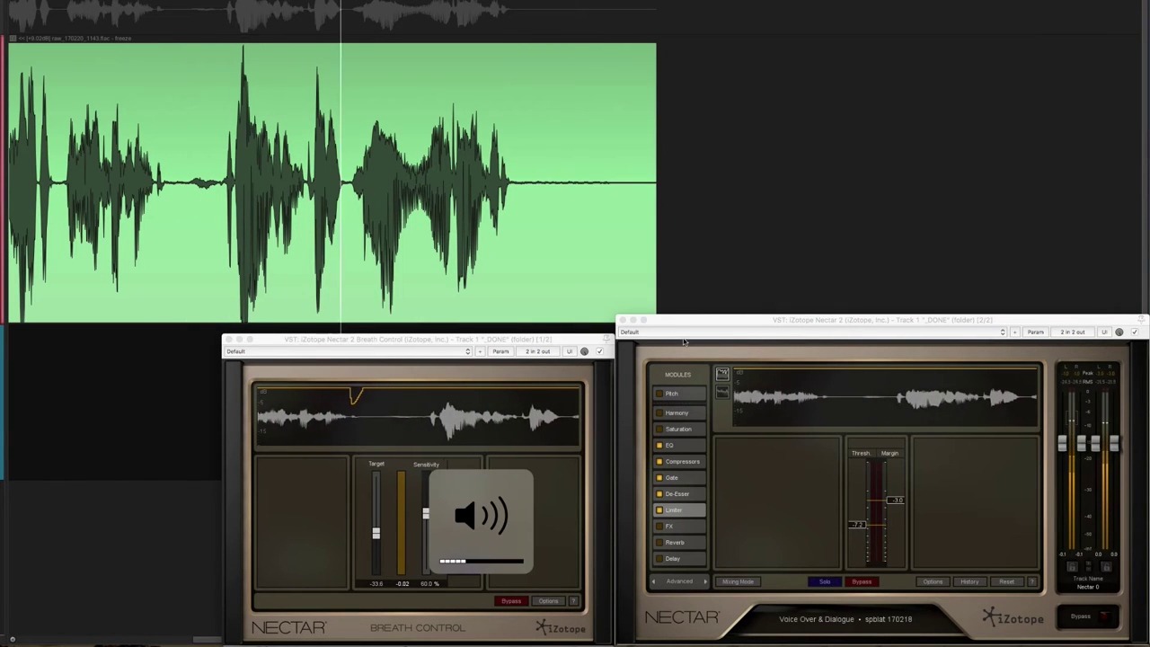
left_click(240, 212)
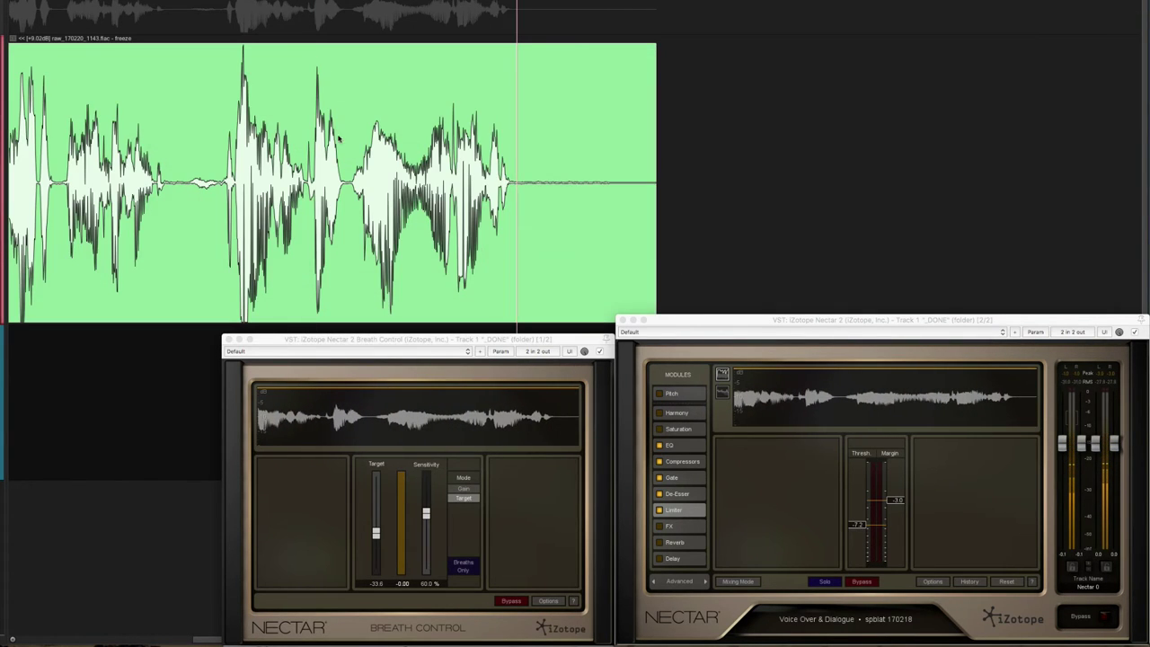
scroll(239, 212, "left", 1)
scroll(240, 212, "left", 3)
scroll(240, 212, "down", 1)
scroll(234, 215, "left", 6)
left_click(228, 235)
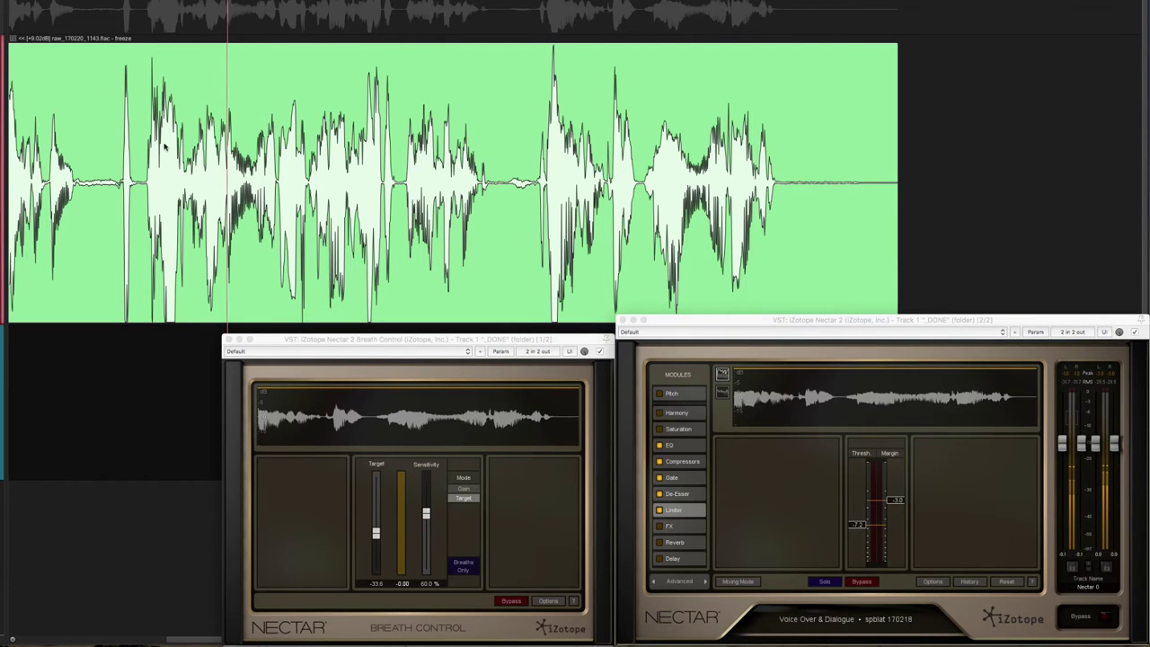
scroll(164, 146, "down", 1)
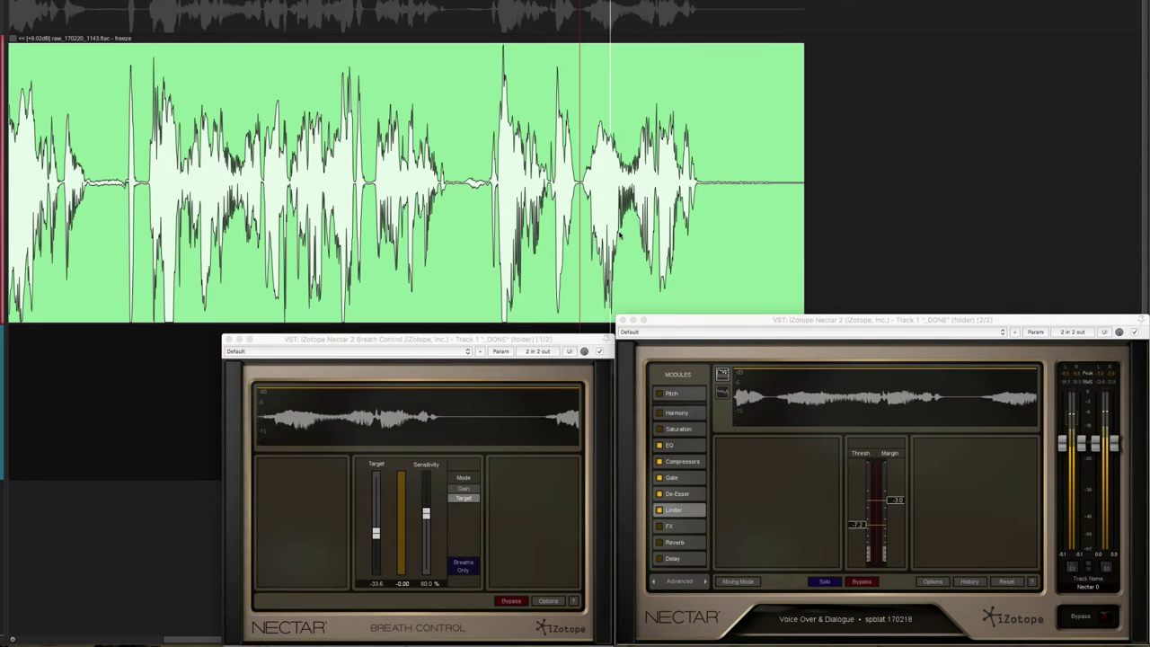
left_click(485, 139)
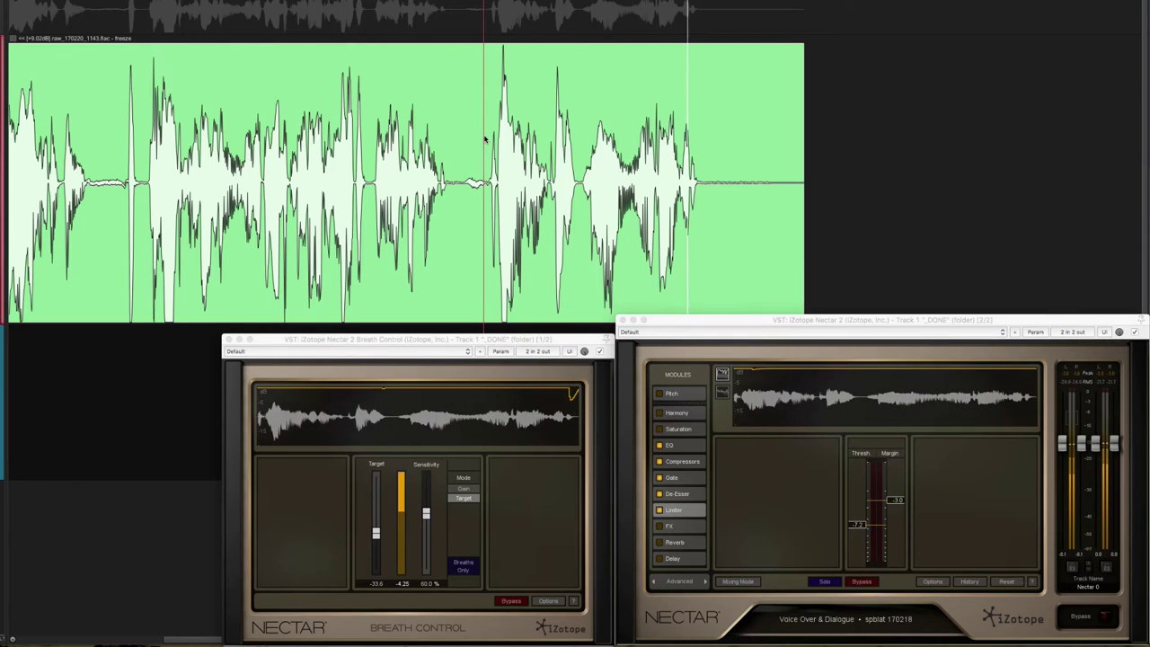
key("space")
scroll(480, 184, "up", 4)
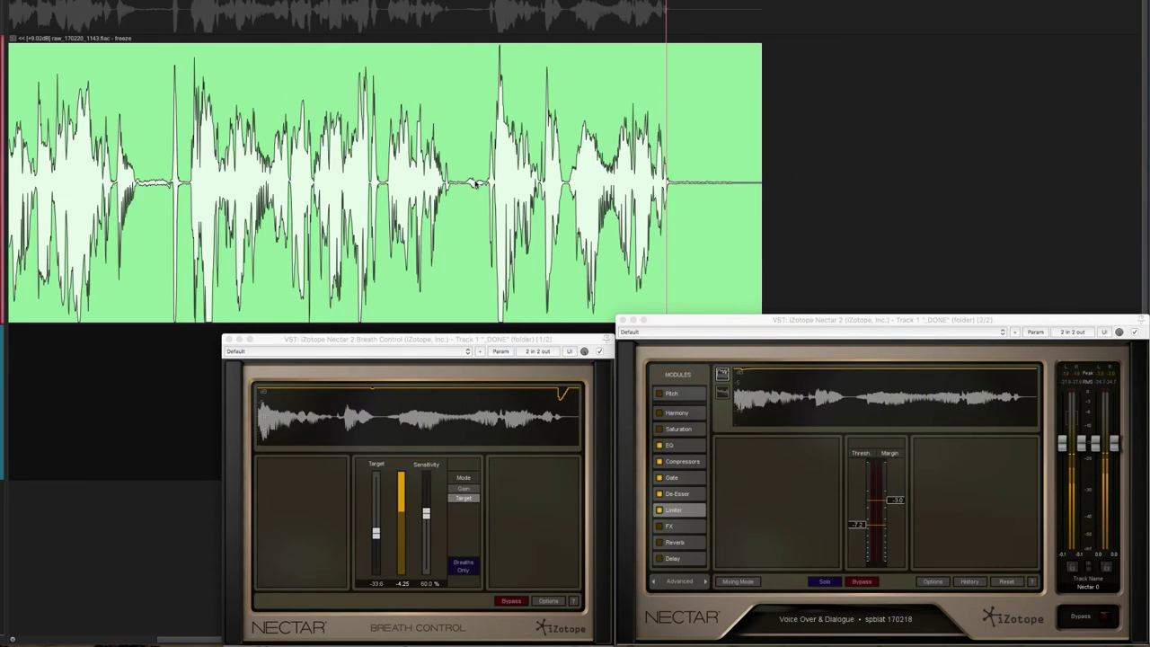
right_click(17, 148)
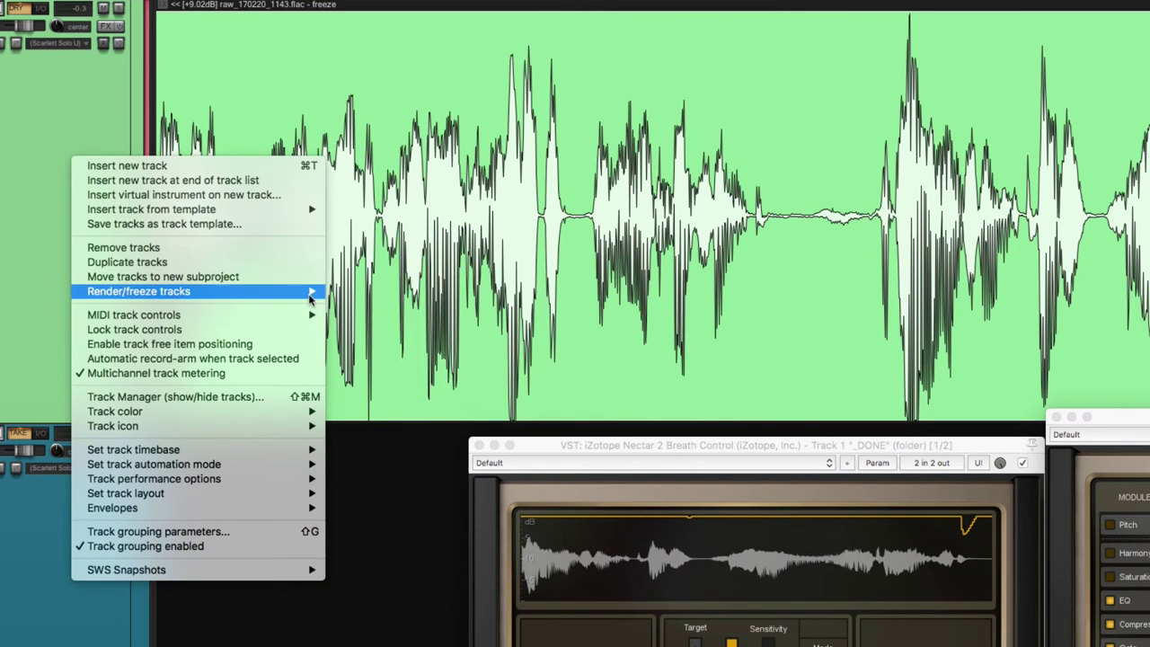
mouse_move(312, 296)
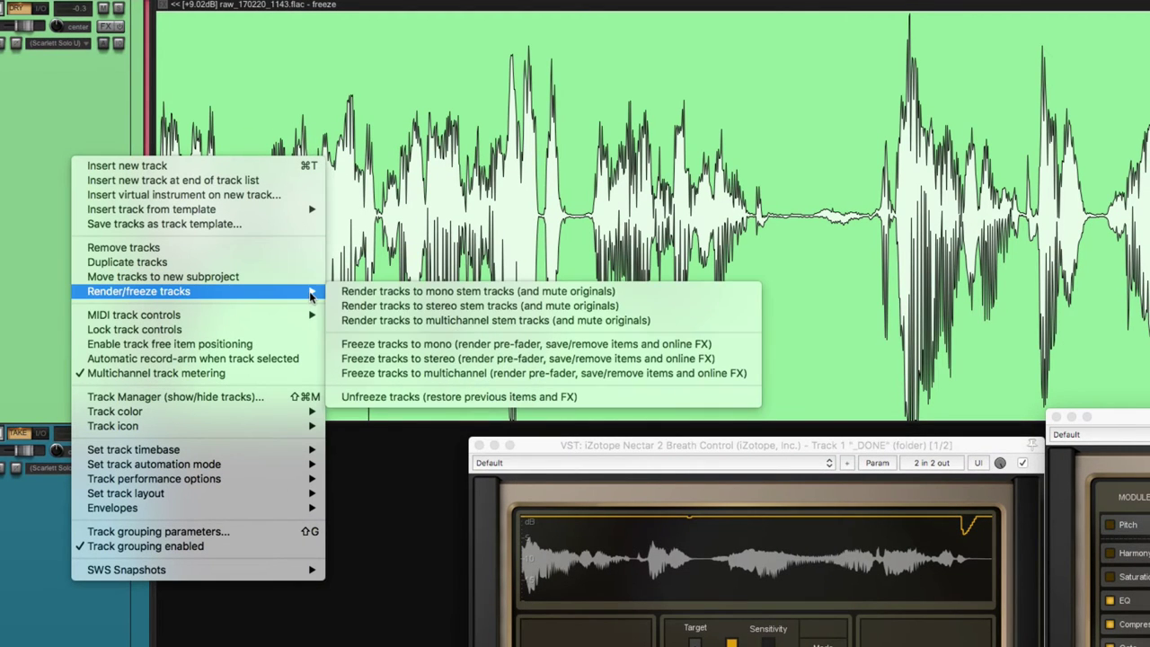
left_click(531, 400)
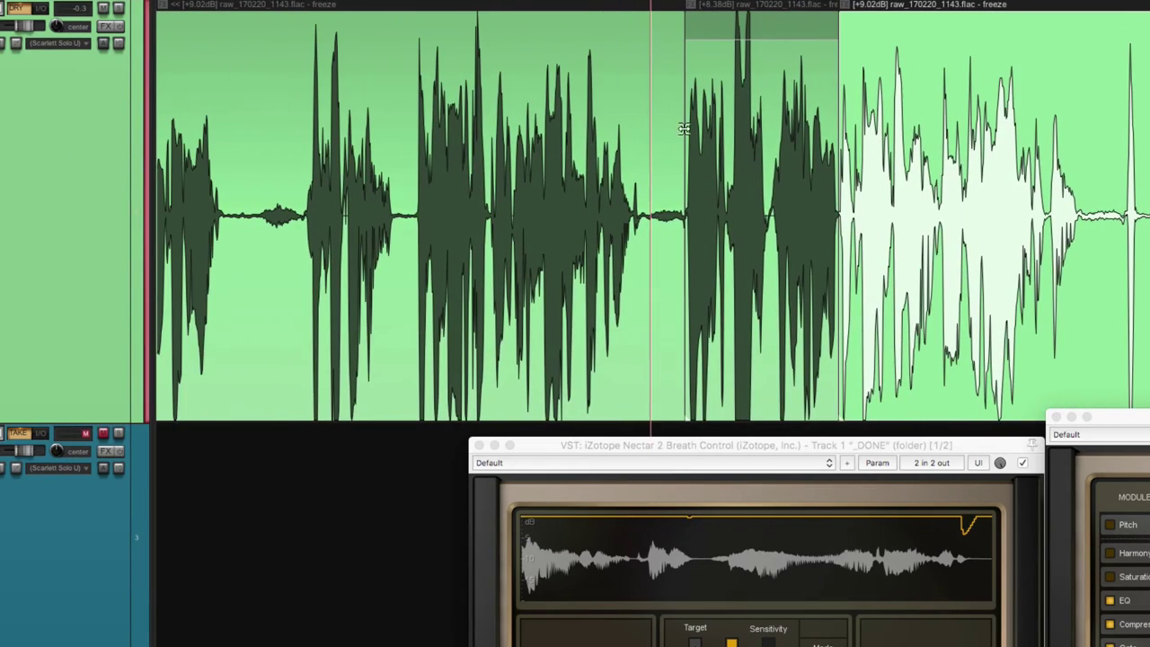
Split off the phrase just before the +8.38 dB item as a separate item in the frozen narration
scroll(492, 235, "up", 5)
left_click(500, 236)
key("s")
left_click_drag(705, 159, 506, 183)
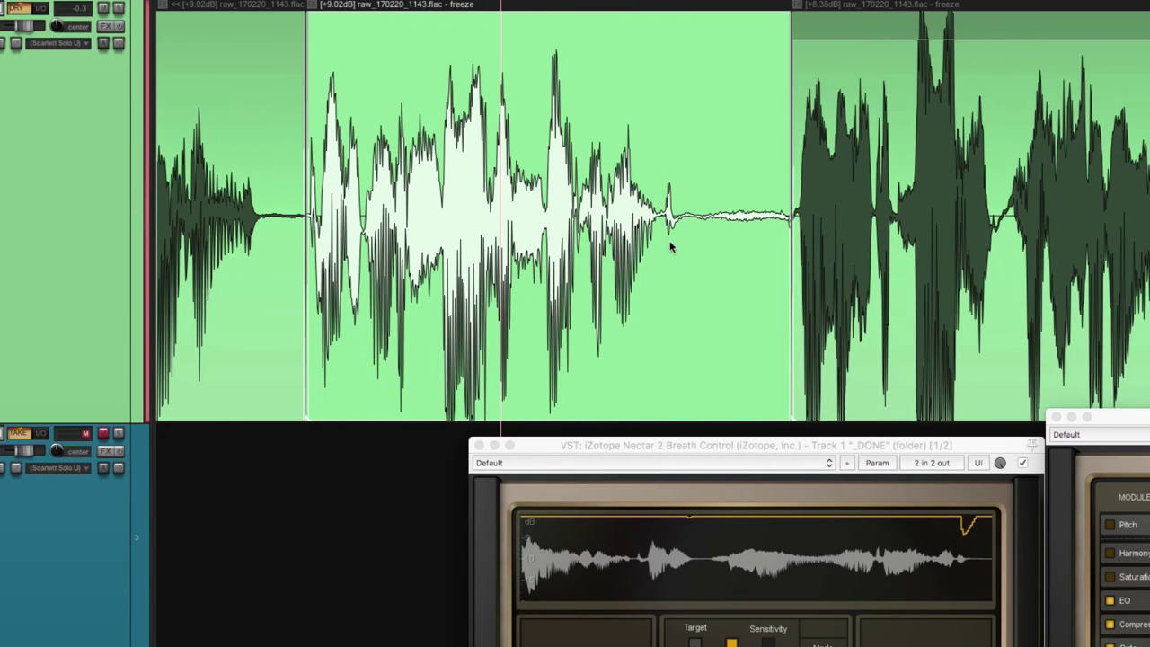
Unfreeze the DRY track to restore its previous items and FX, accepting the loss of edits made after freezing
right_click(108, 165)
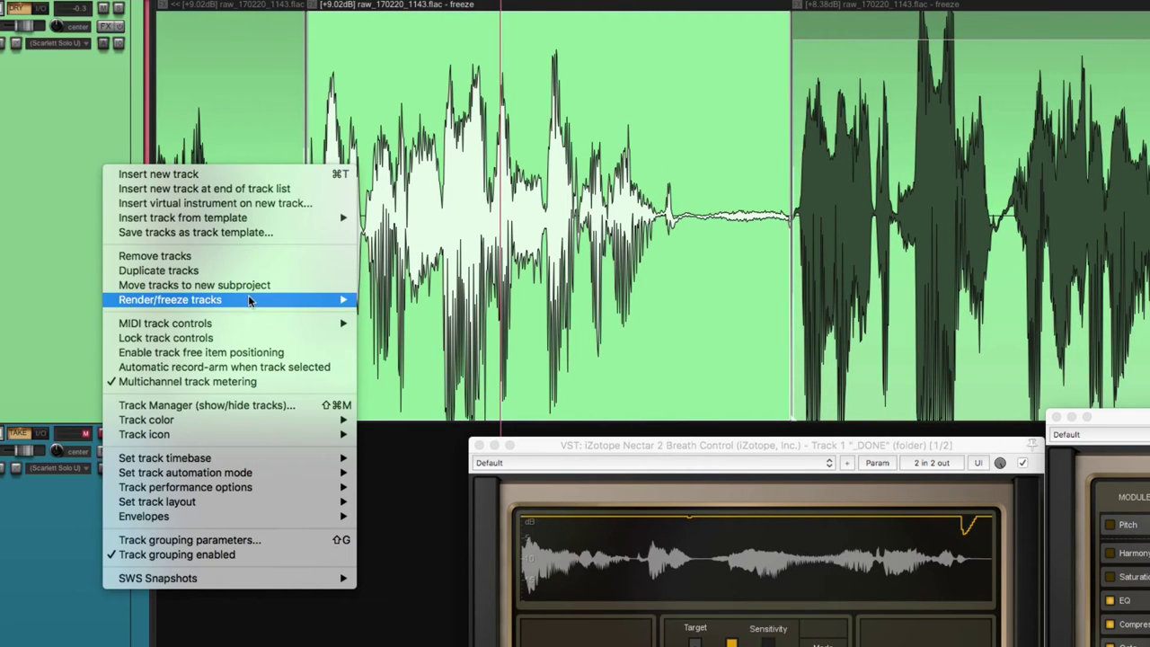
mouse_move(249, 300)
left_click(458, 405)
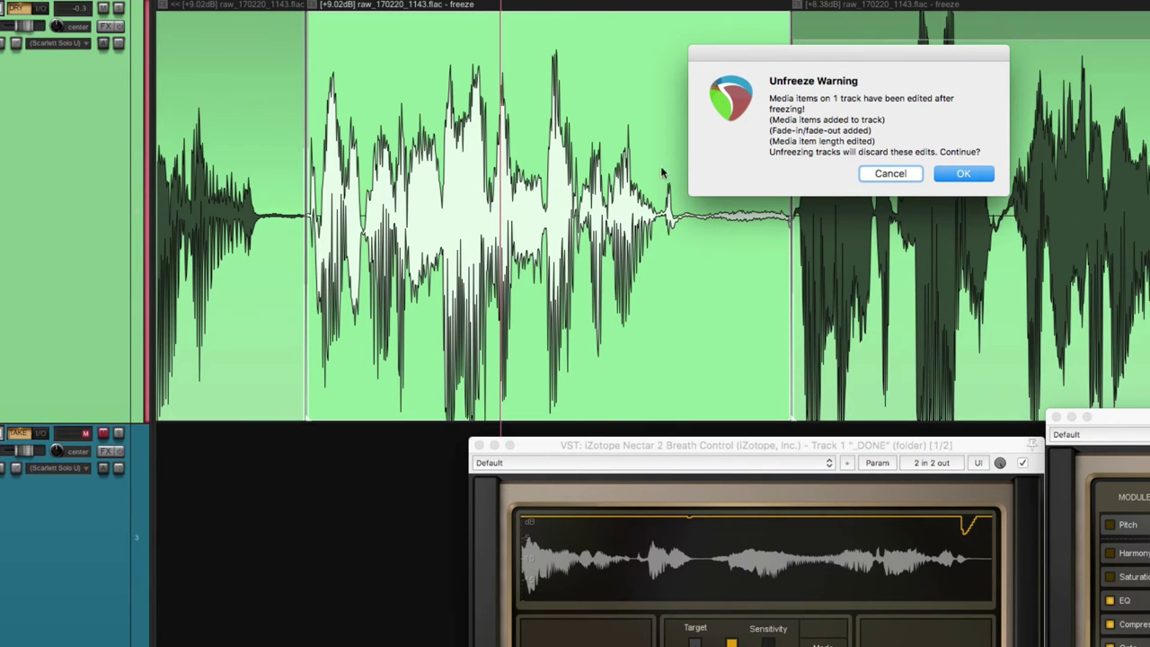
key("Return")
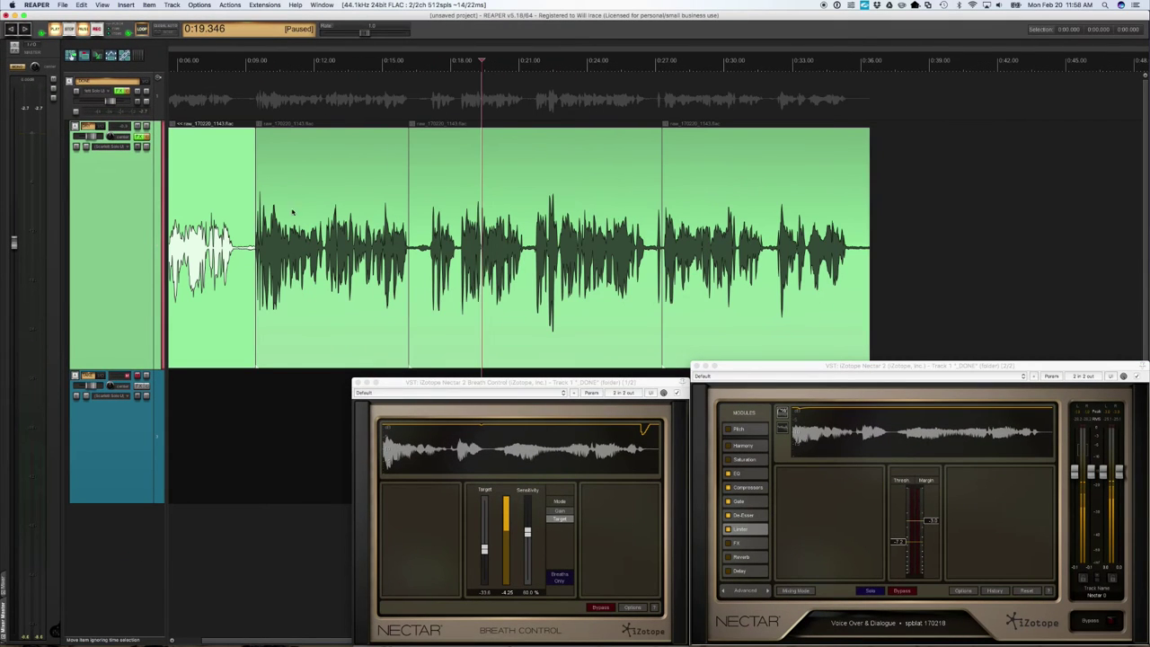
Close the Nectar 2 and Breath Control windows and play back the last phrase from 0:32.312
scroll(698, 251, "up", 5)
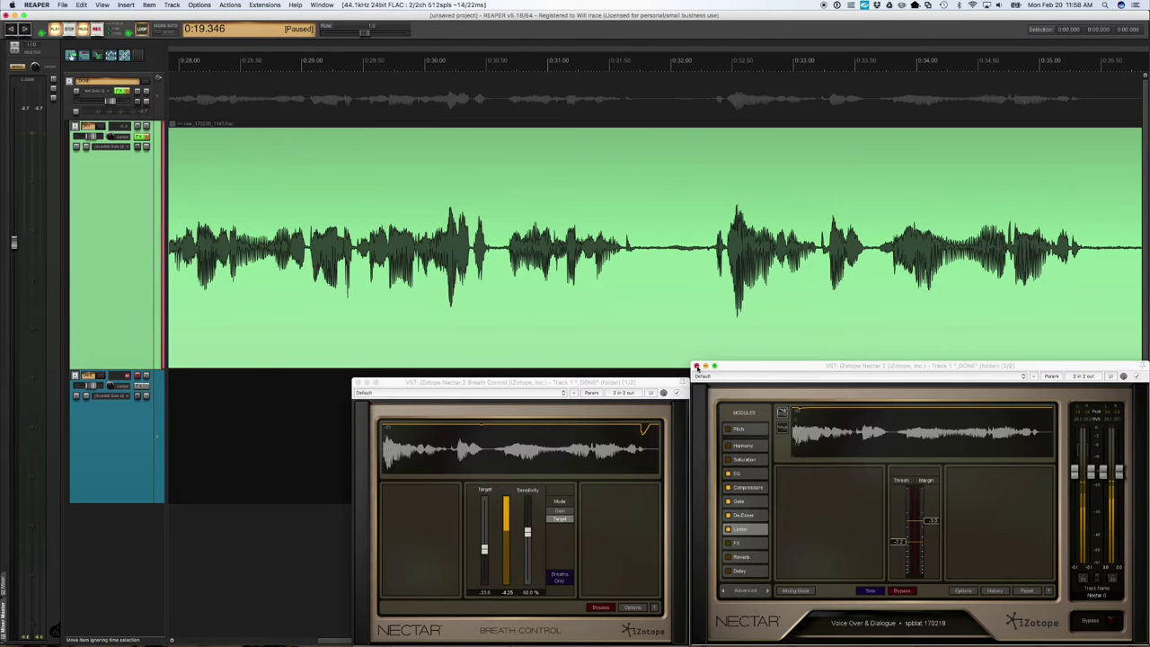
left_click(696, 367)
left_click(357, 383)
left_click(719, 200)
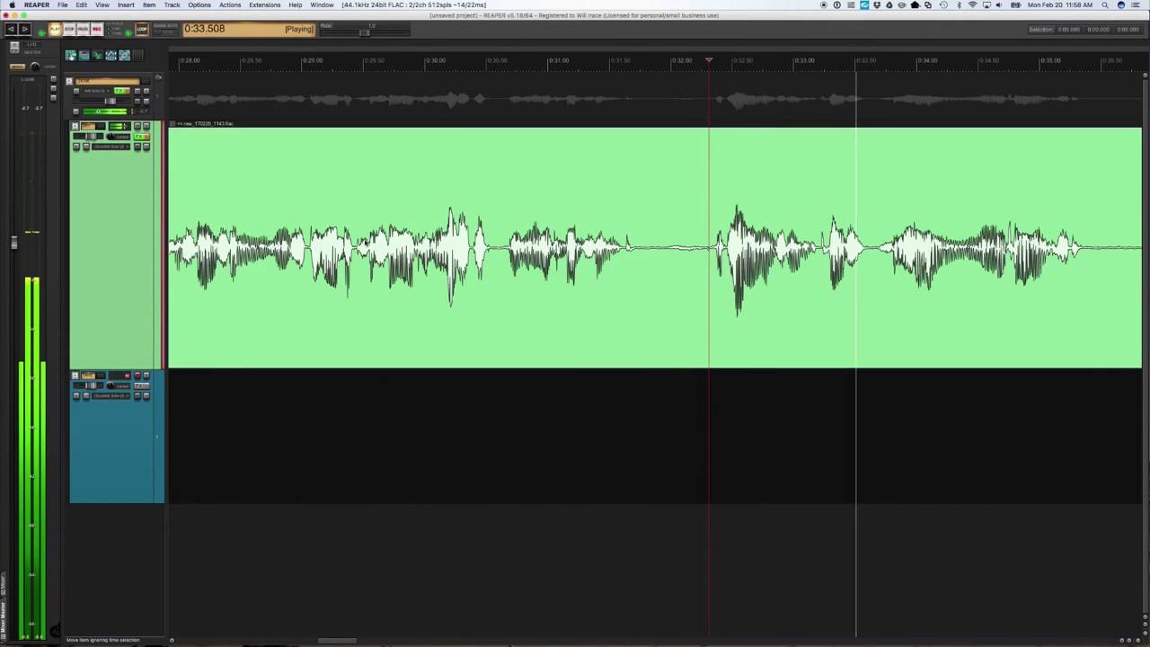
key("space")
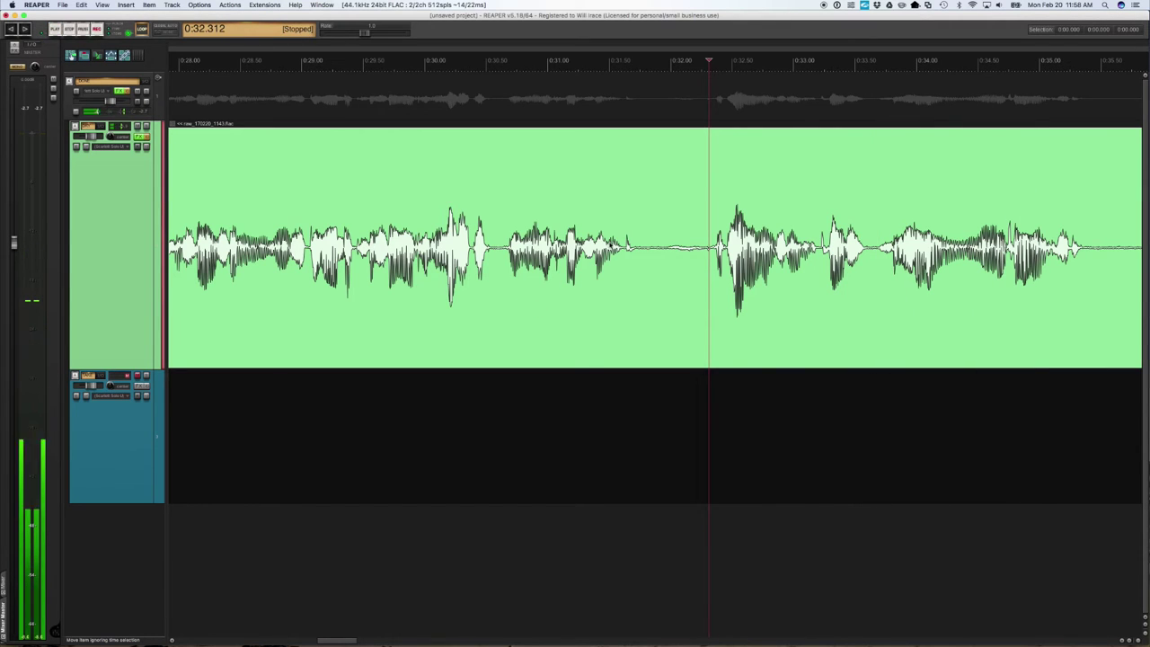
scroll(613, 244, "down", 1)
key("space")
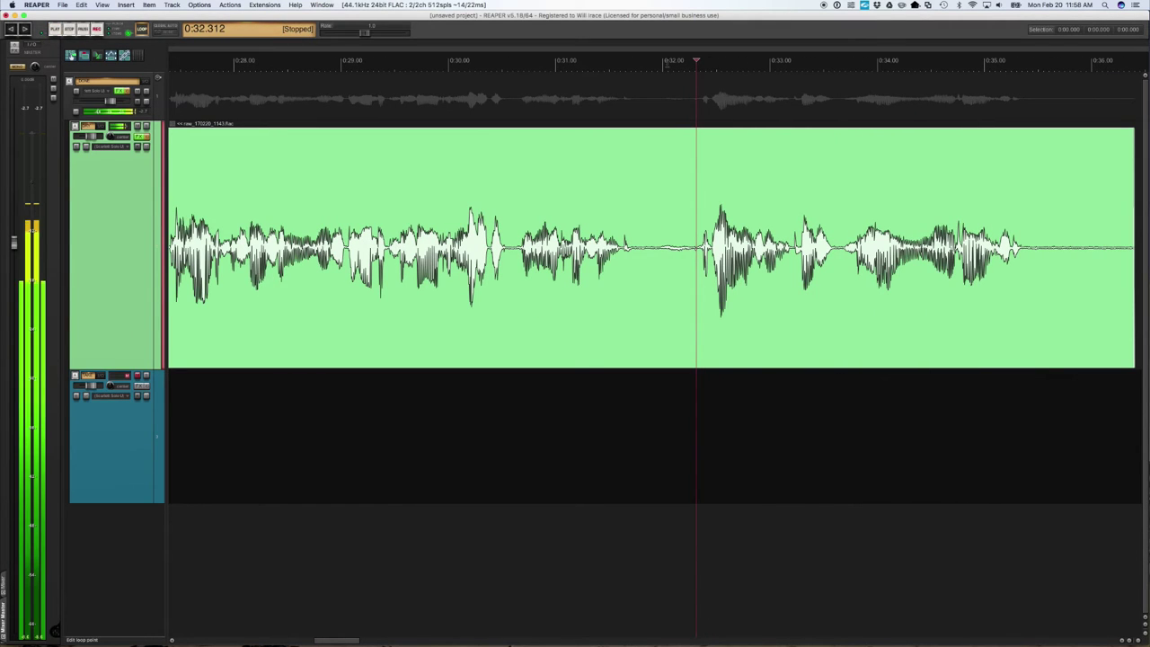
Set a time selection over the last phrase from about 0:32.04 to 0:35.70 and loop-record takes of it on the TAKE track
left_click_drag(667, 63, 1058, 64)
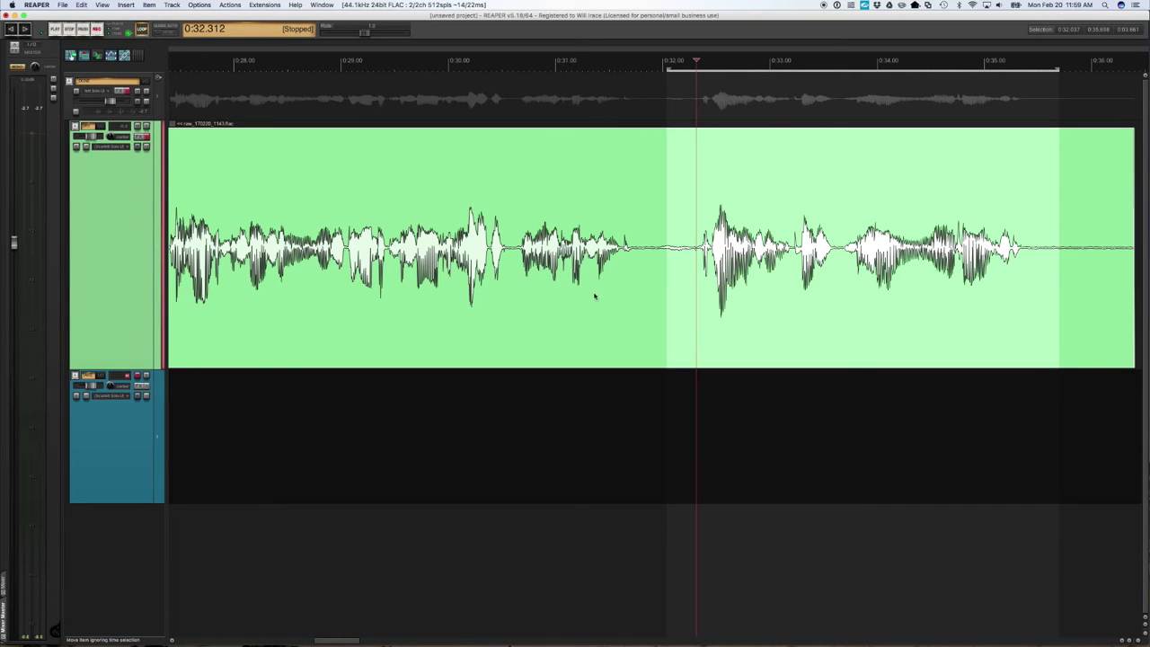
key("super+r")
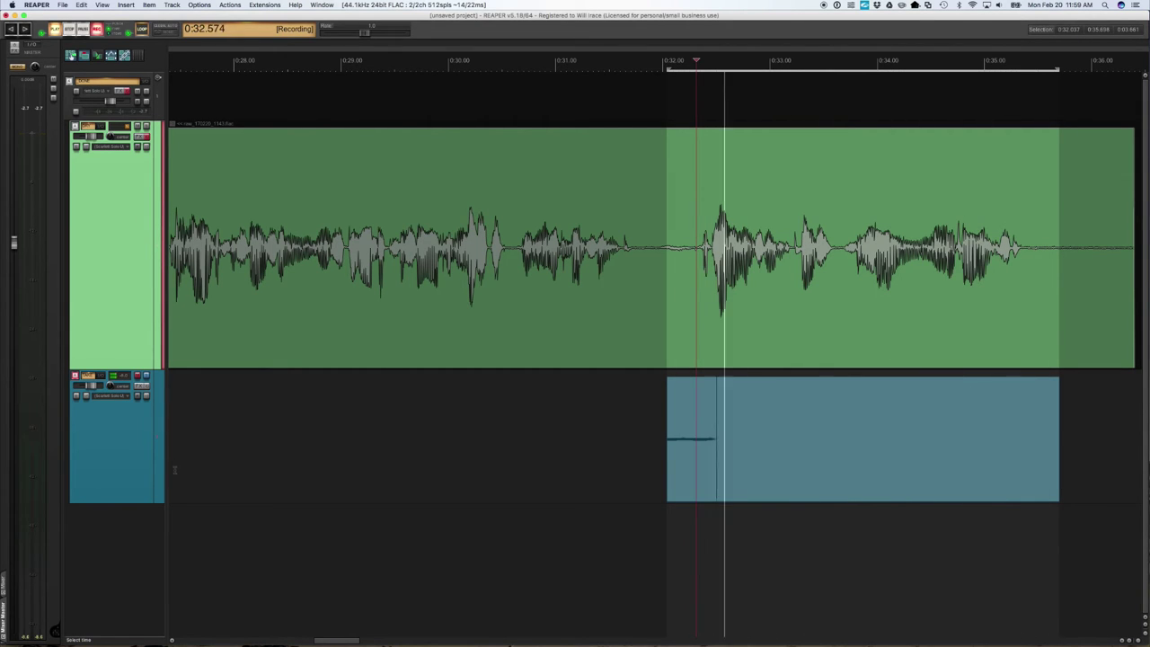
left_click(70, 29)
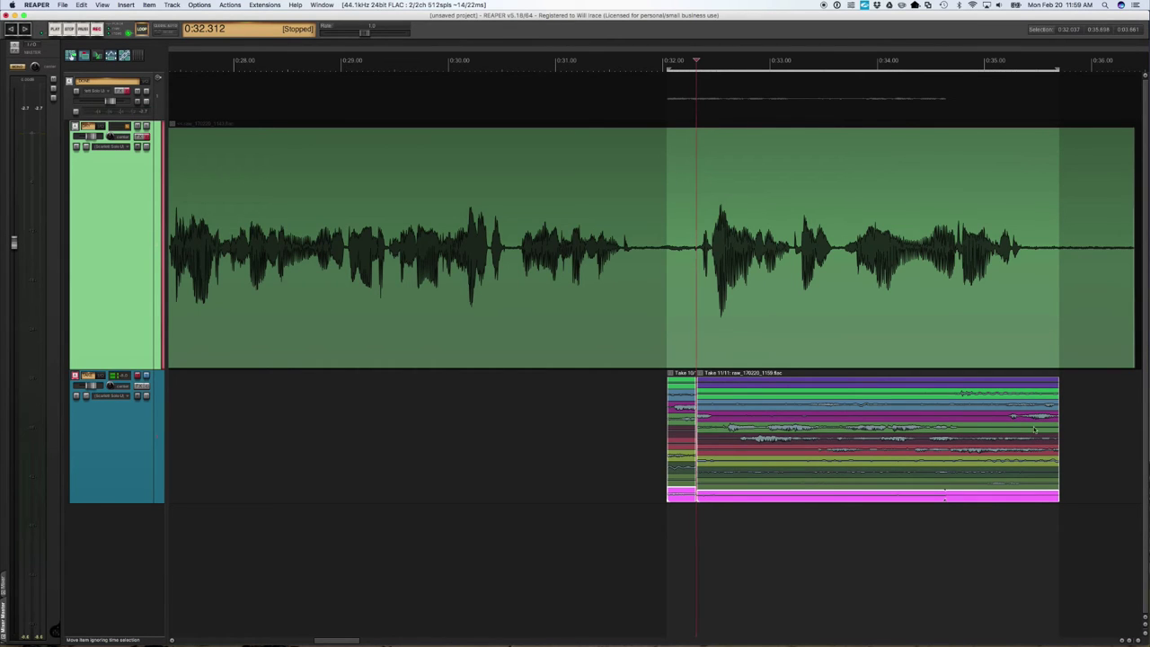
Delete the short ten-take item at the start of the new recording on the TAKE track
scroll(981, 434, "up", 3)
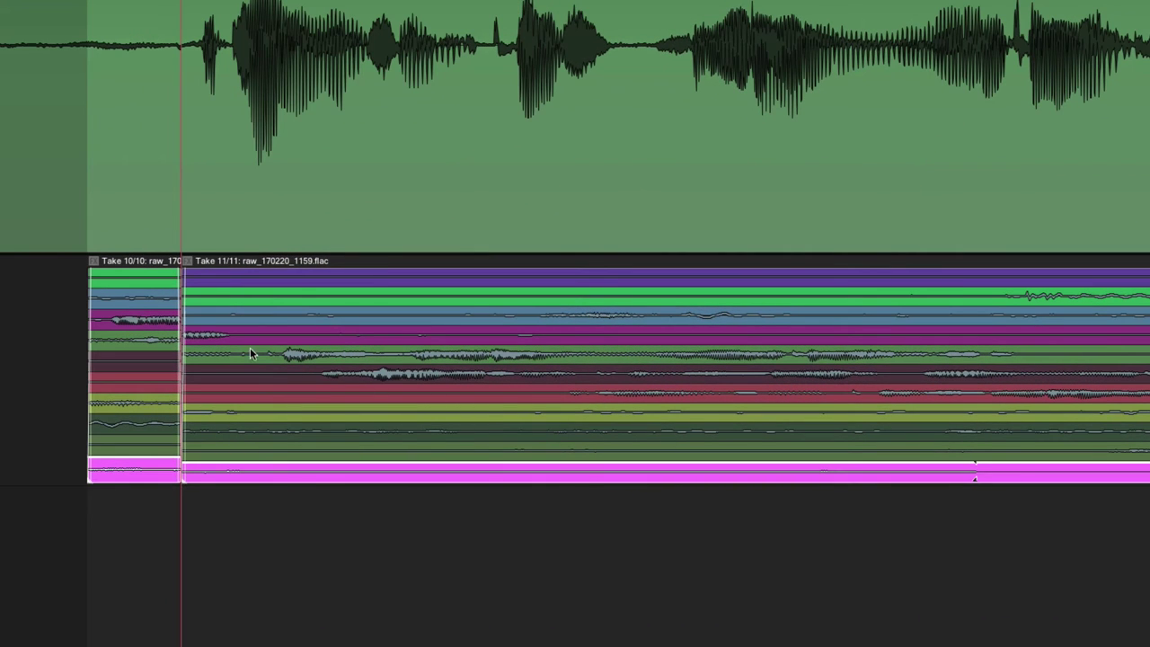
left_click(122, 284)
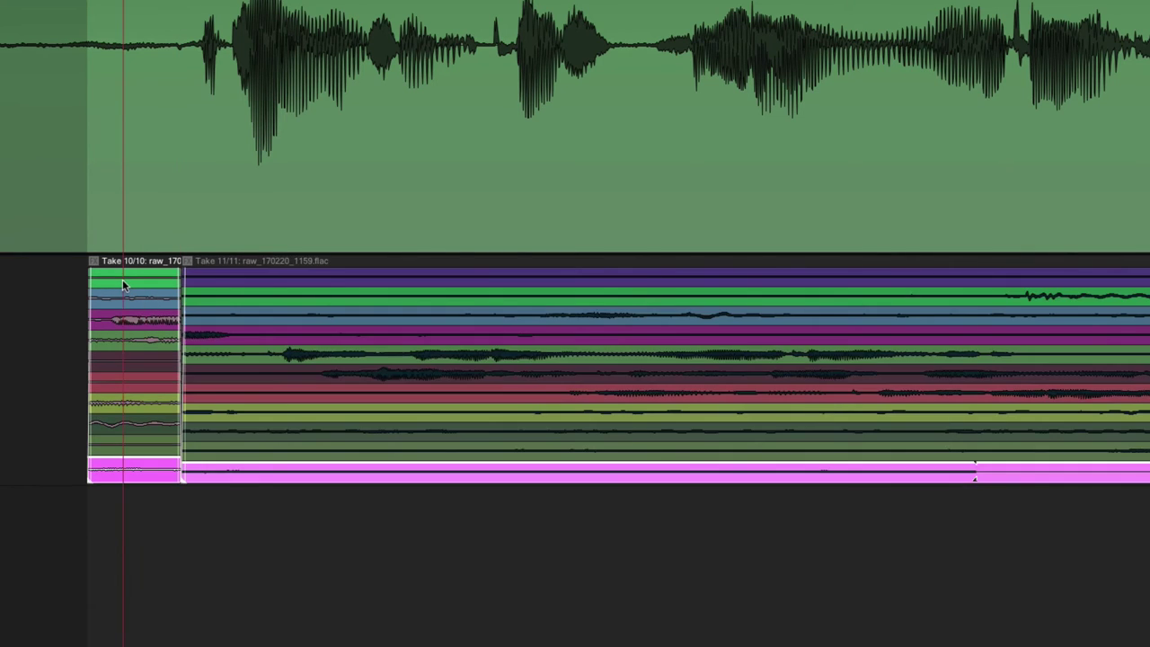
key("Delete")
scroll(702, 356, "right", 4)
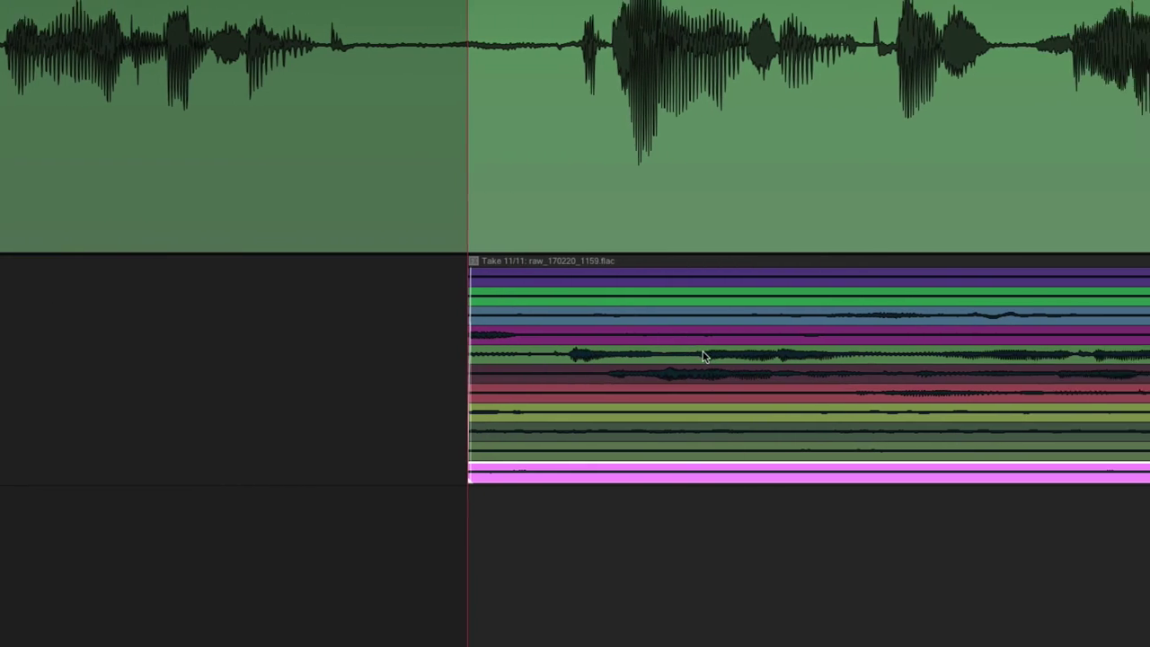
scroll(702, 355, "down", 1)
scroll(702, 356, "right", 5)
scroll(536, 377, "right", 1)
Make take 4 of 11 active and slip its audio to the right so the spoken phrase begins near the item's start
left_click(463, 421)
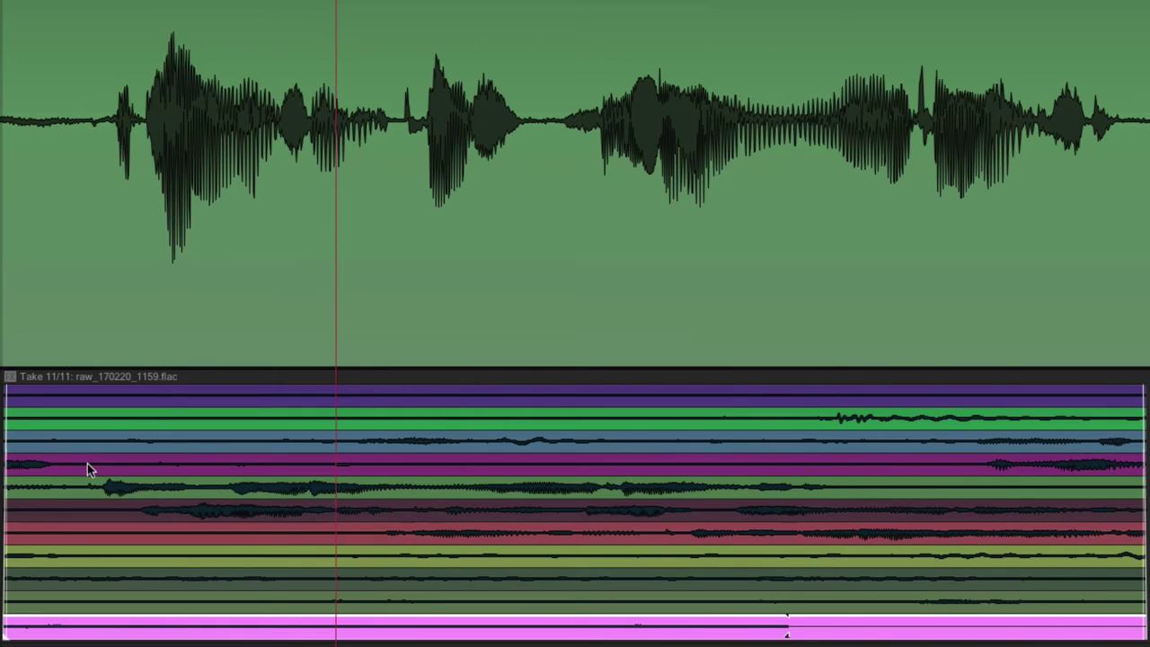
left_click(16, 471)
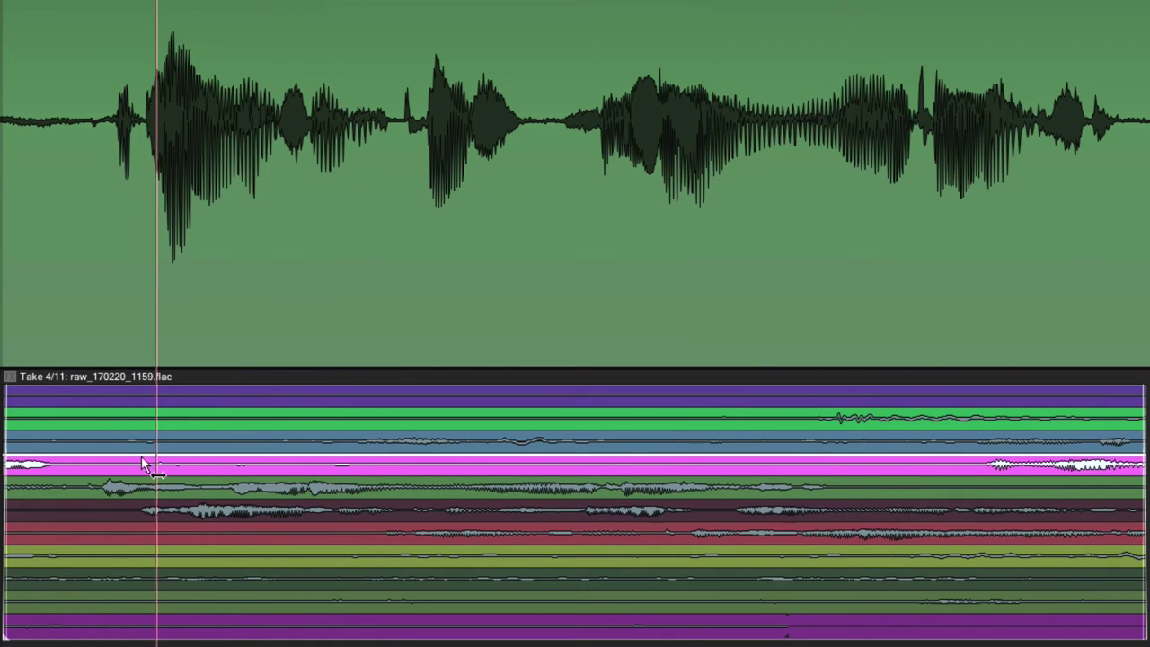
left_click_drag(99, 467, 220, 469)
left_click(50, 464)
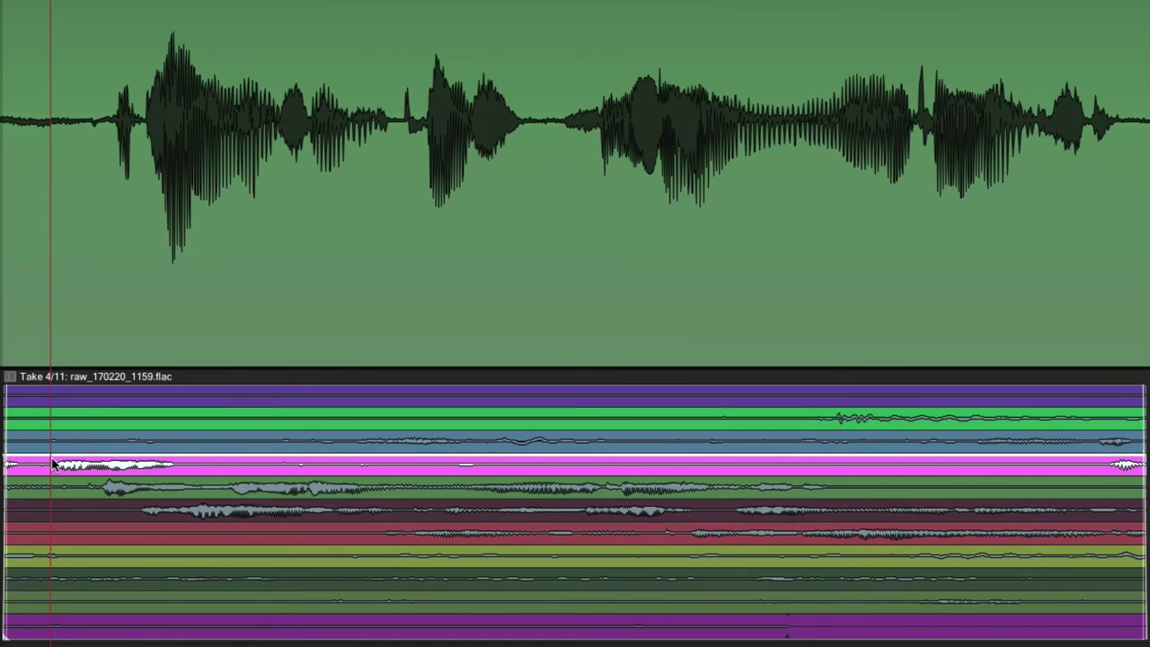
Delete the first four of the item's 11 takes so the longest clear phrase take comes first
left_click(192, 391)
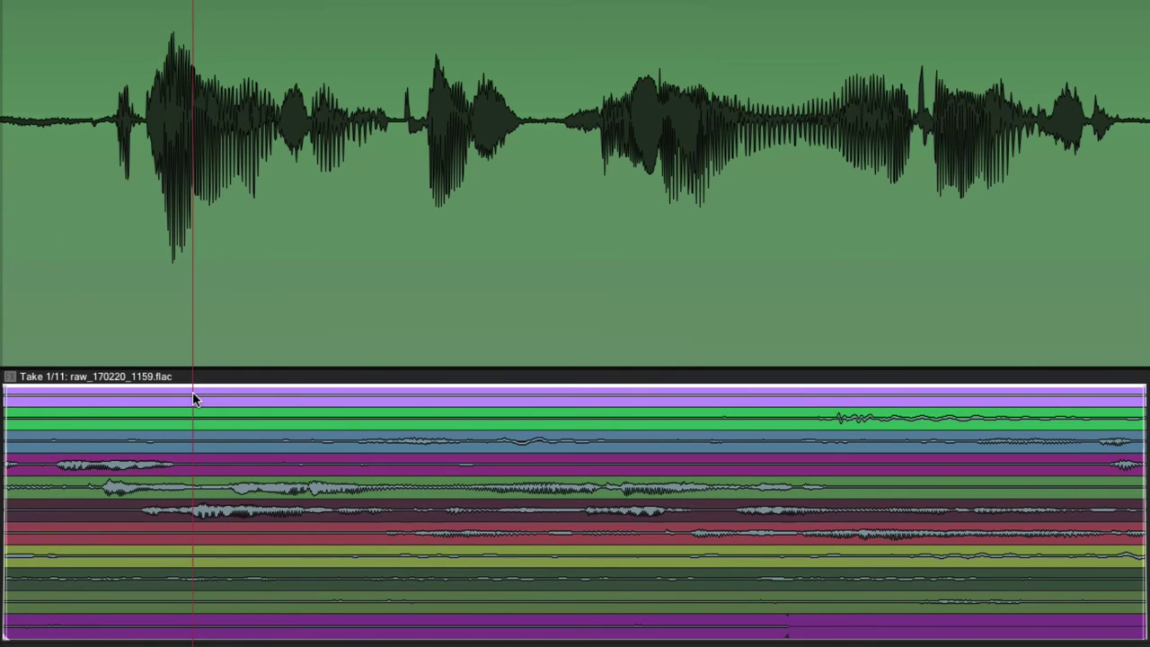
right_click(198, 395)
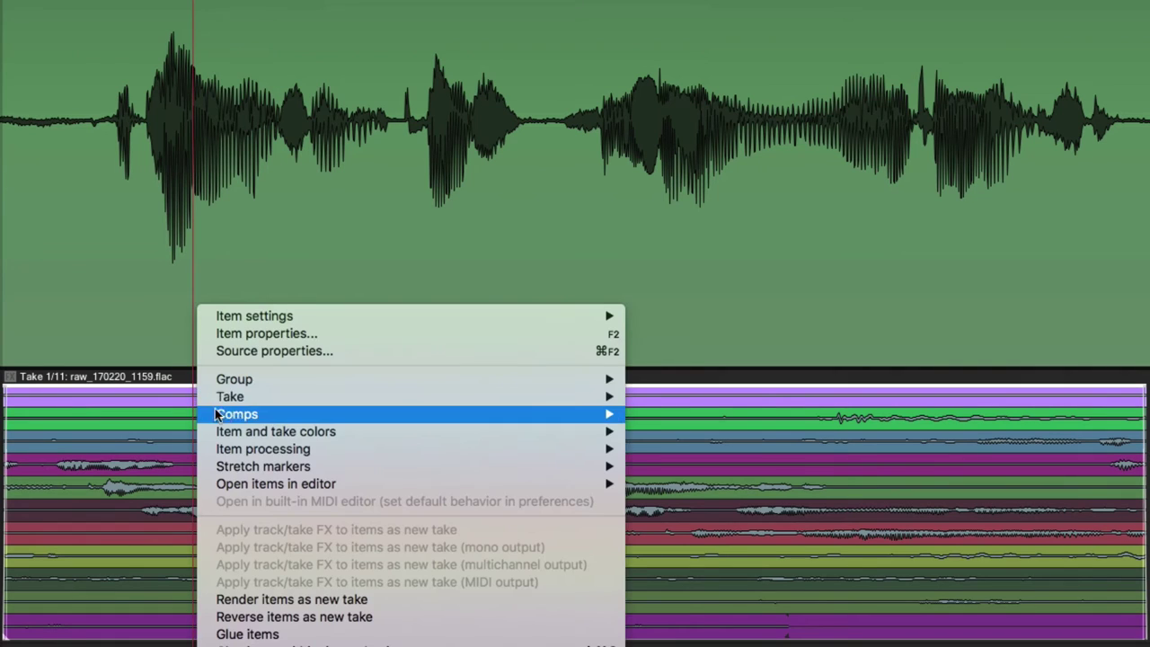
mouse_move(232, 396)
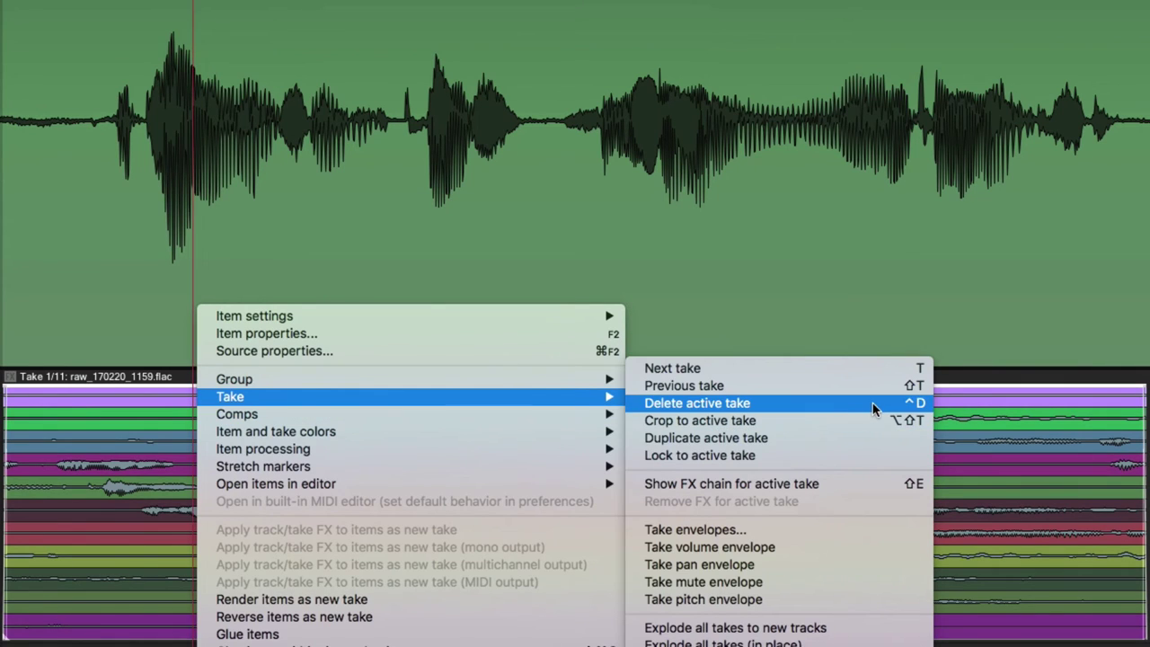
left_click(94, 388)
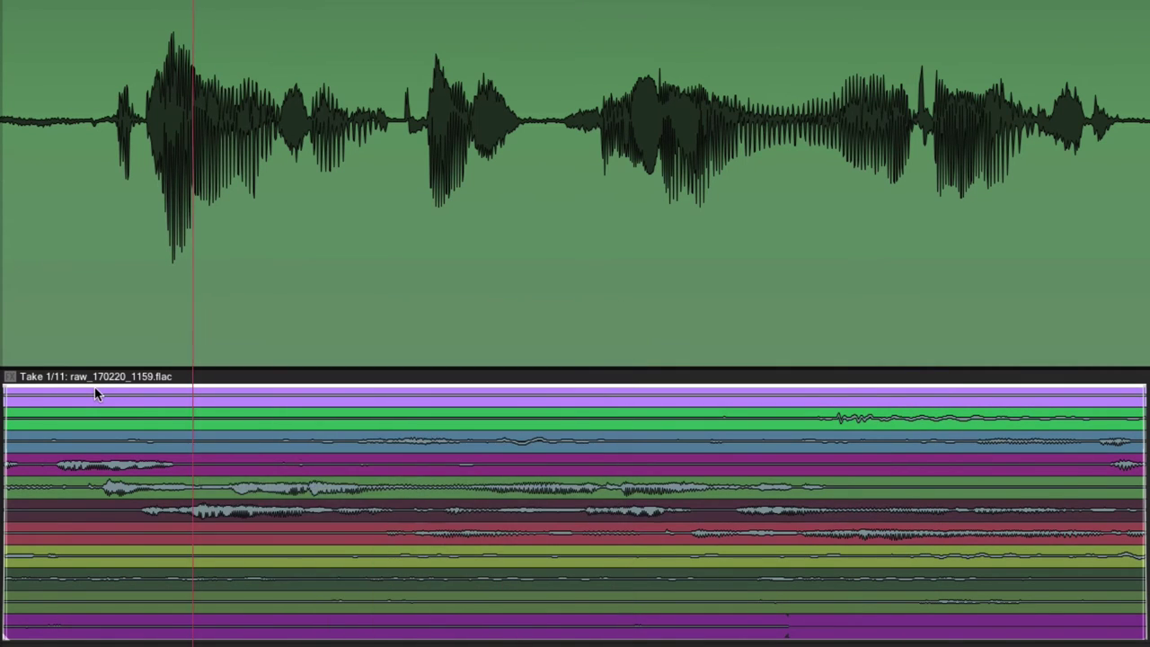
key("alt+shift+Delete")
key("alt+shift+Delete")
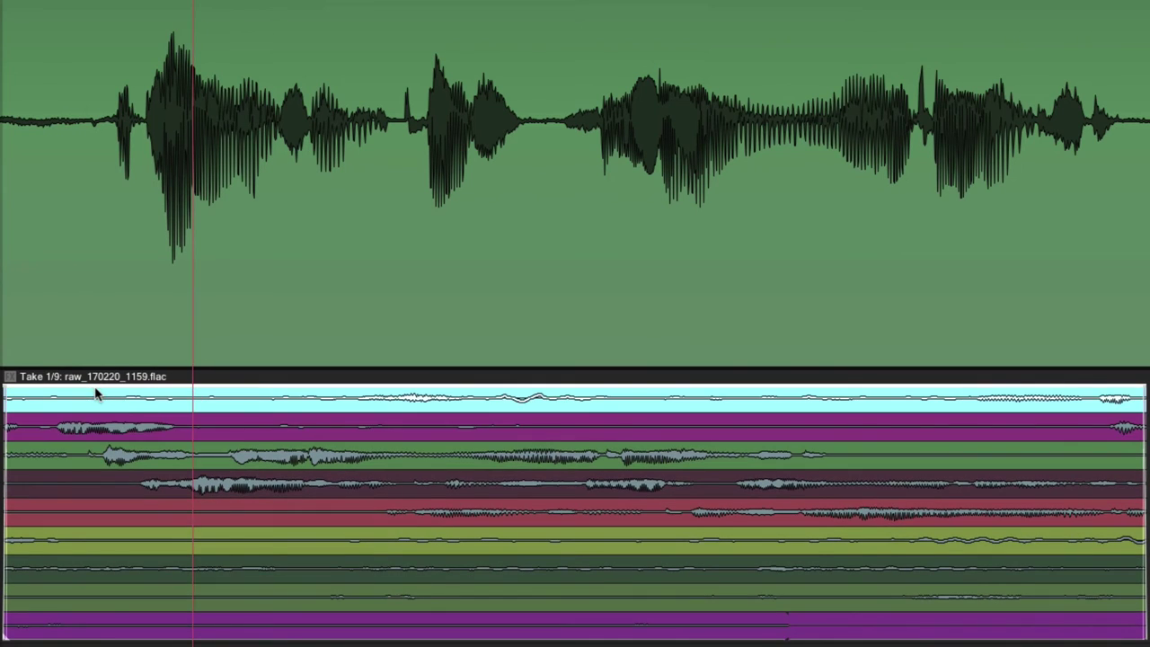
key("alt+shift+Delete")
key("alt+shift+Delete")
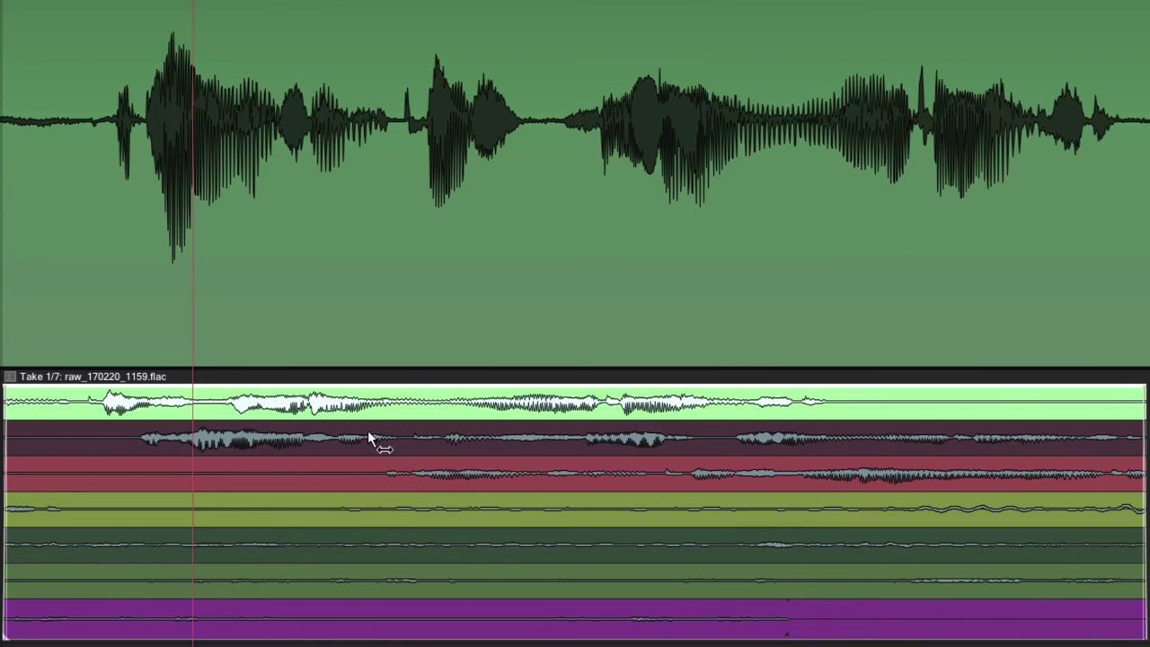
Slip the audio of the second and third takes earlier, and delete the four nearly silent takes below them
left_click_drag(367, 430, 310, 435)
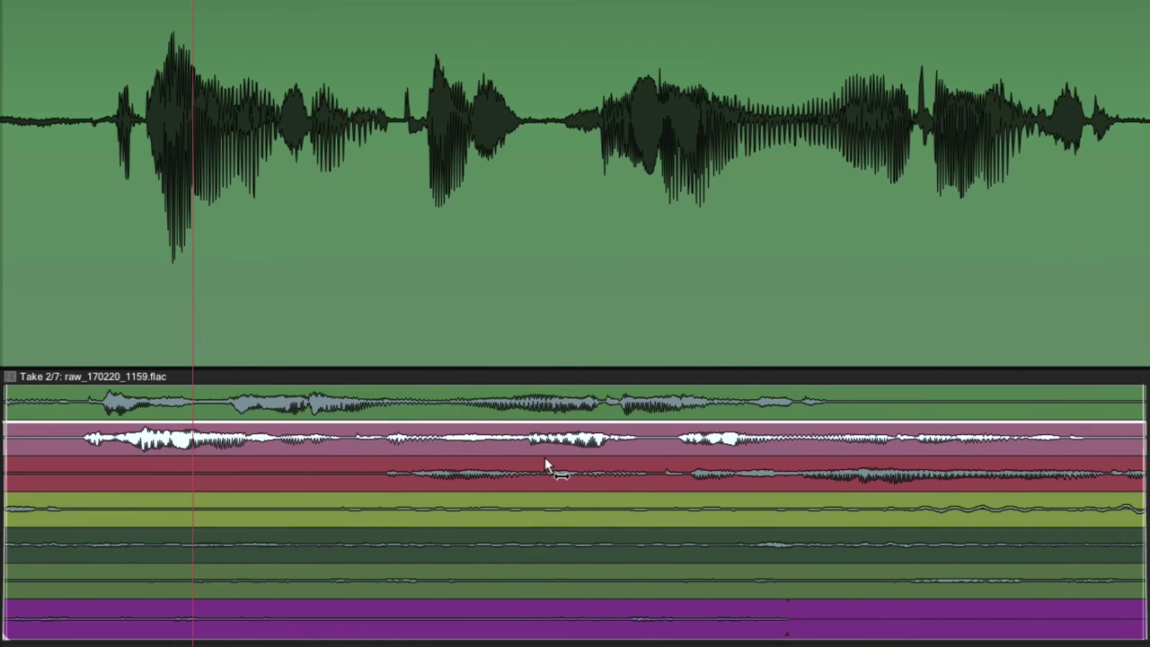
left_click_drag(544, 466, 212, 474)
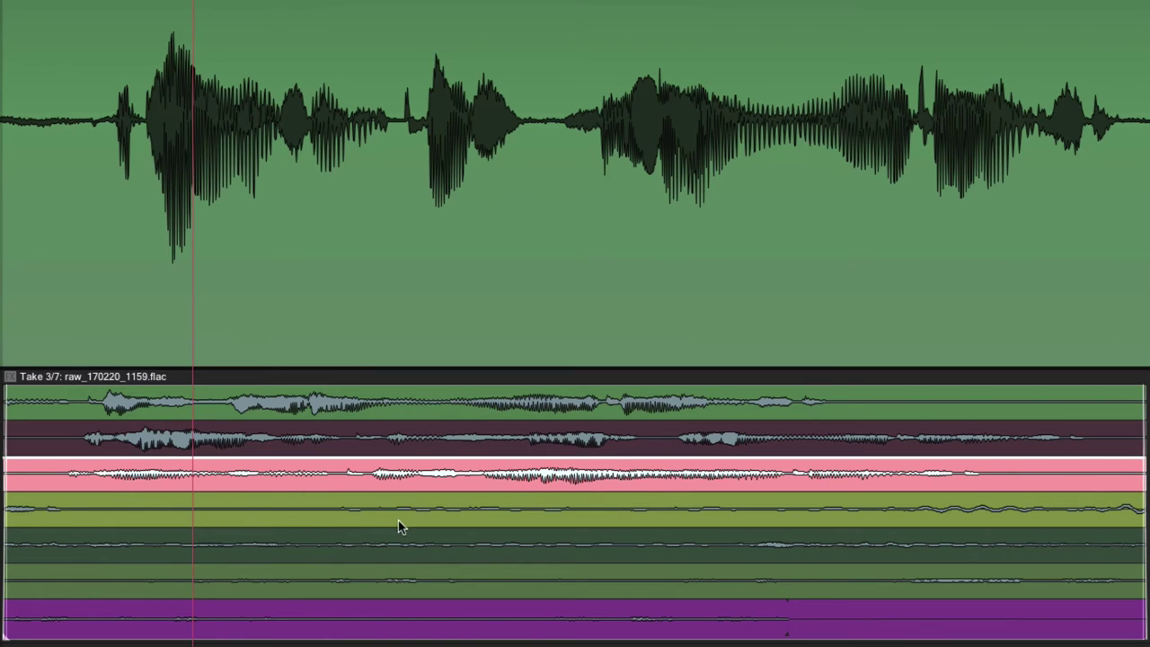
left_click(279, 506)
key("Delete")
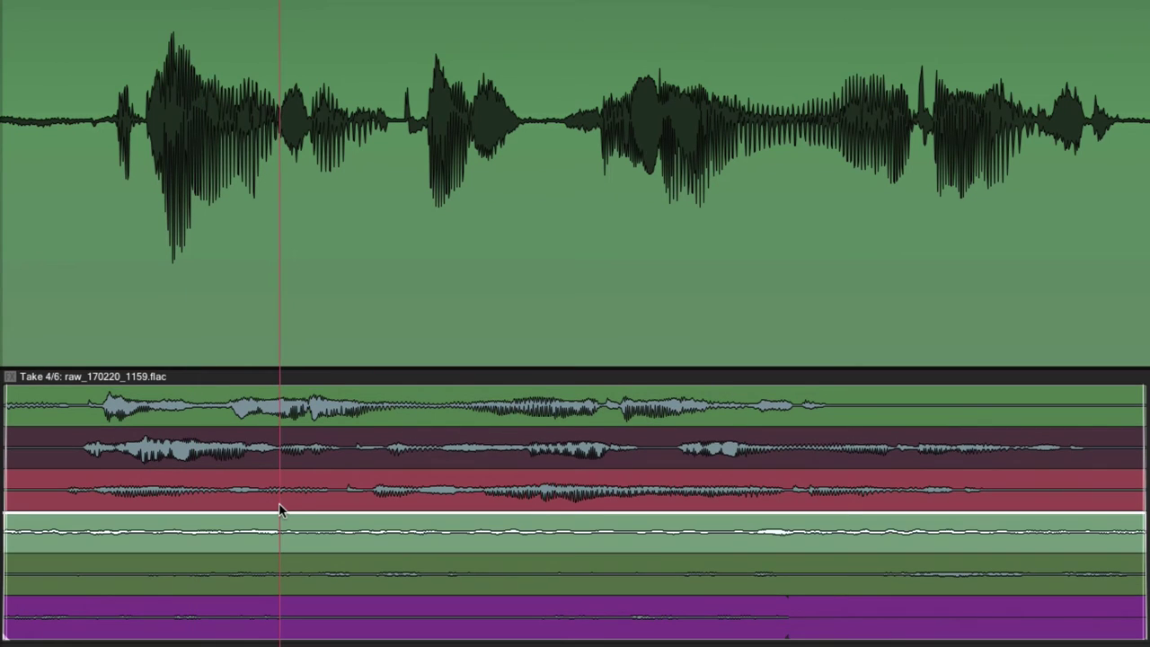
key("Delete")
key("Delete")
key("Delete")
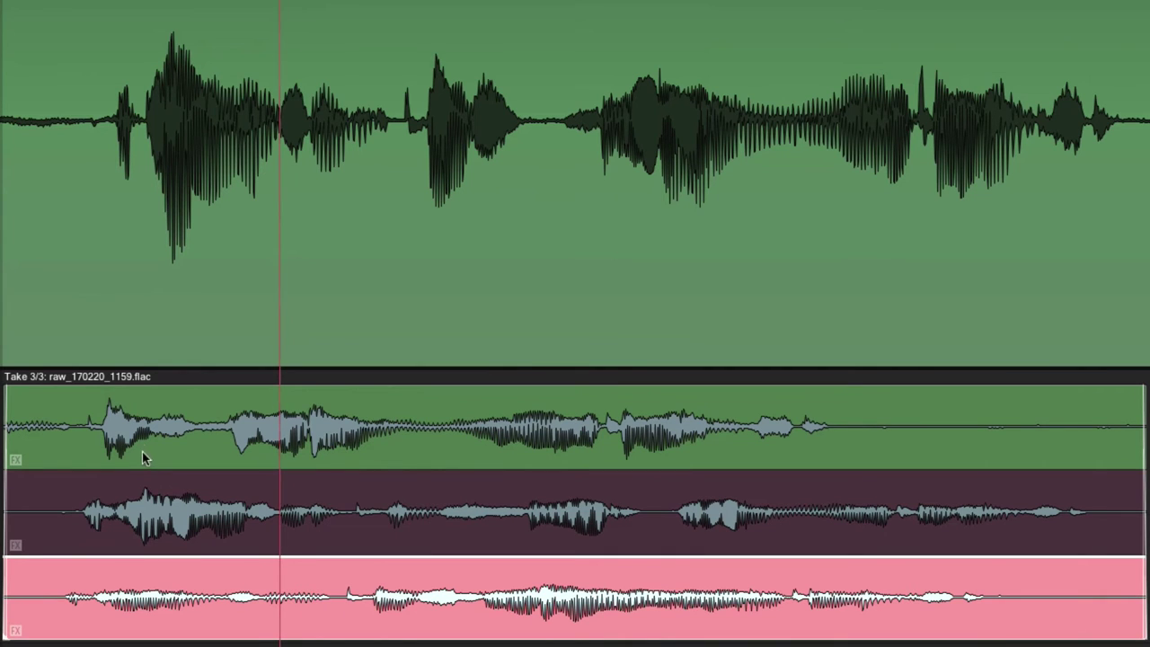
Slip the audio of each of the three remaining takes earlier so every phrase begins near the item's start
left_click_drag(206, 415, 115, 417)
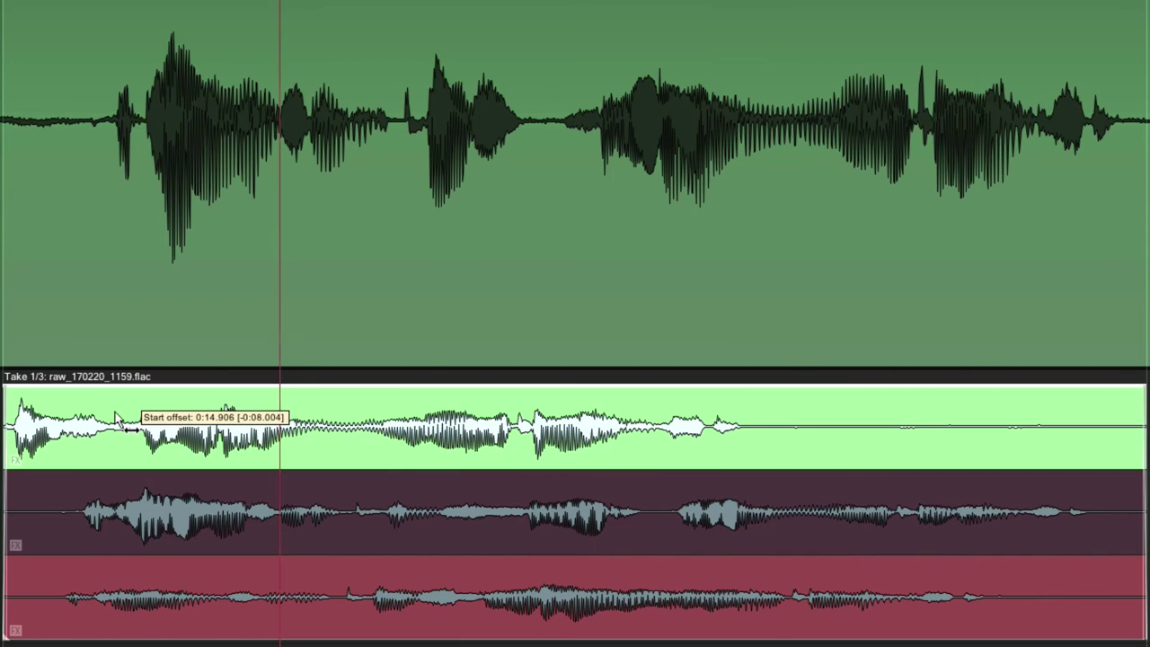
left_click_drag(198, 493, 89, 488)
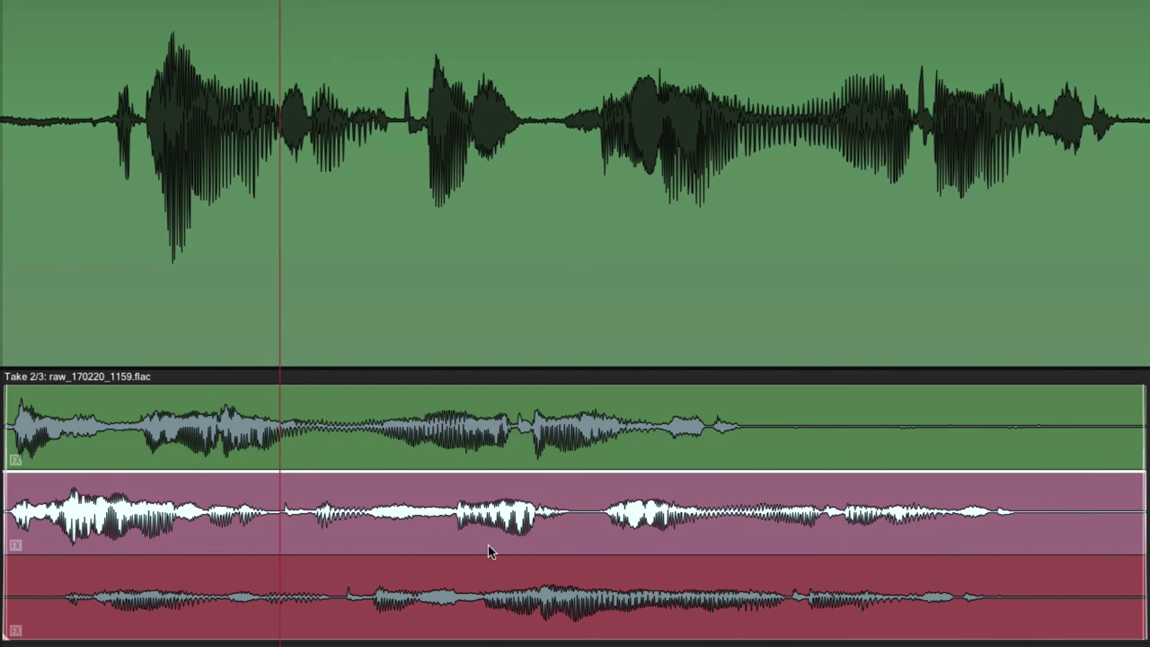
left_click_drag(400, 567, 352, 568)
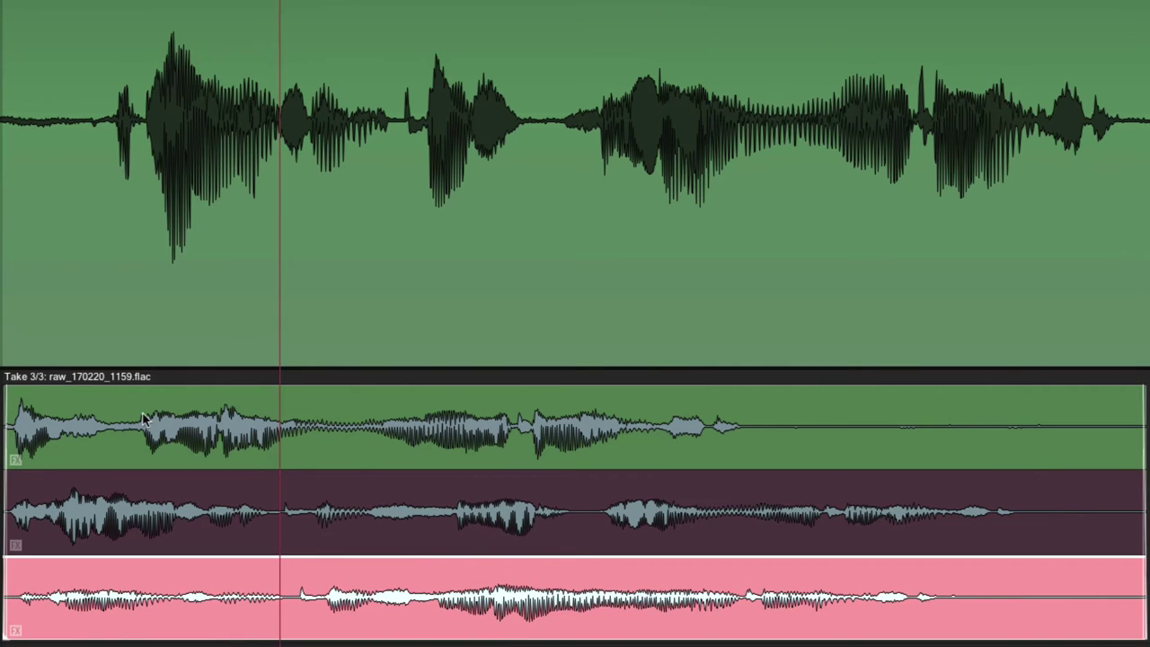
Audition the phrase with takes 1, 2 and 3 active in turn to compare them
left_click_drag(141, 411, 183, 416)
key("space")
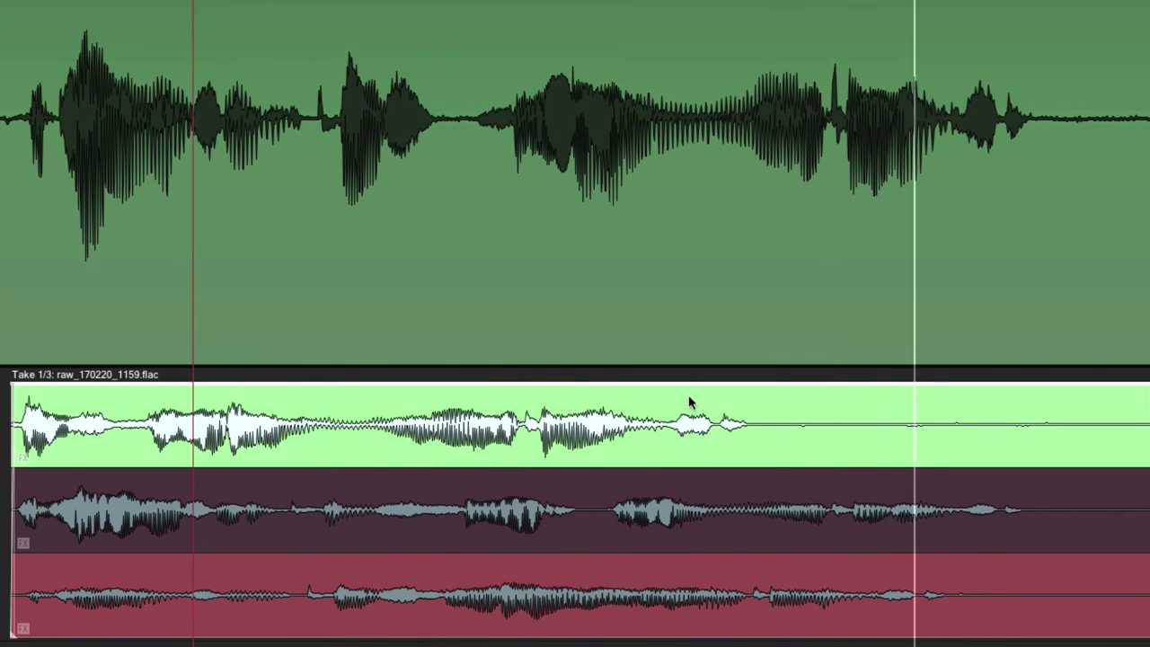
left_click(1044, 496)
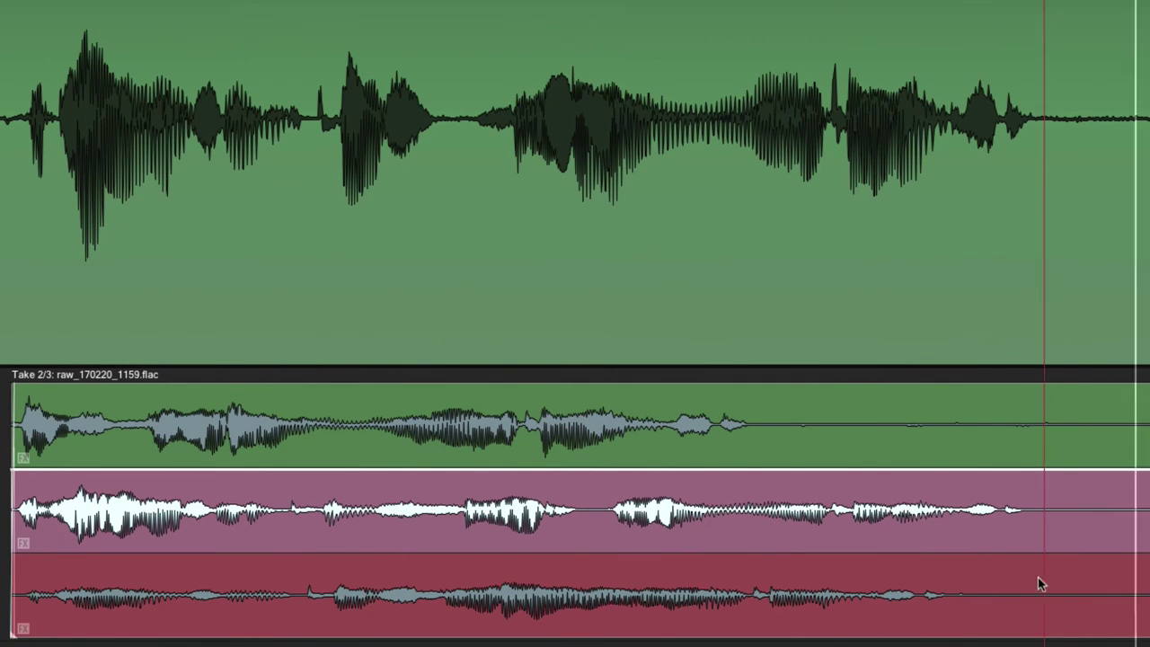
left_click(987, 578)
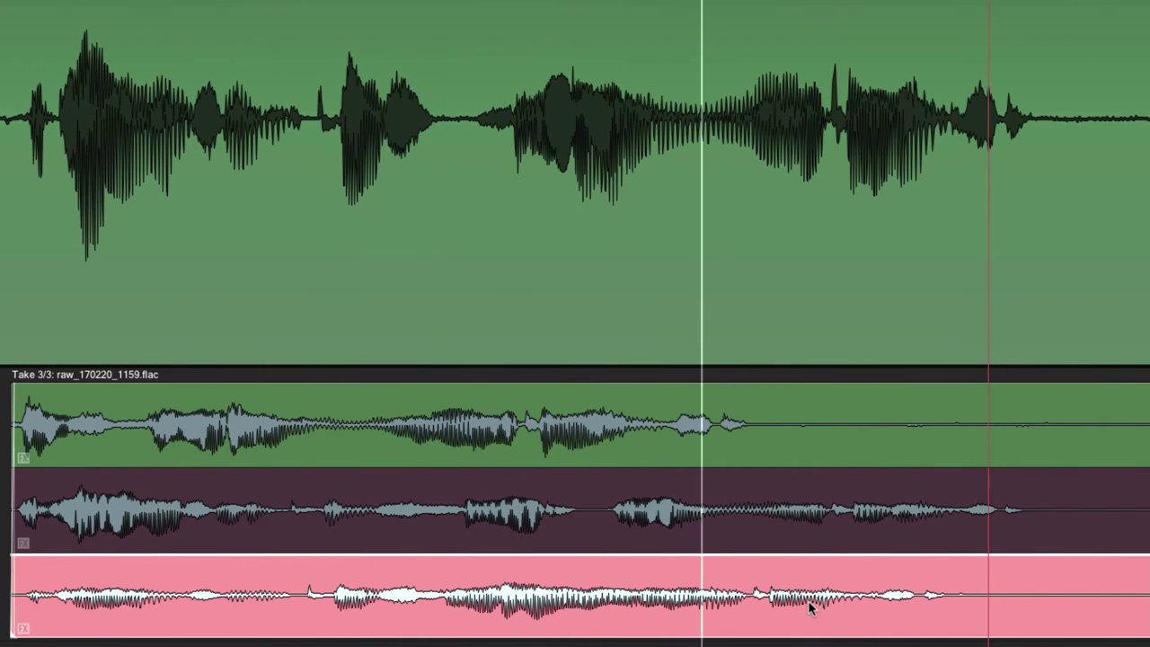
key("space")
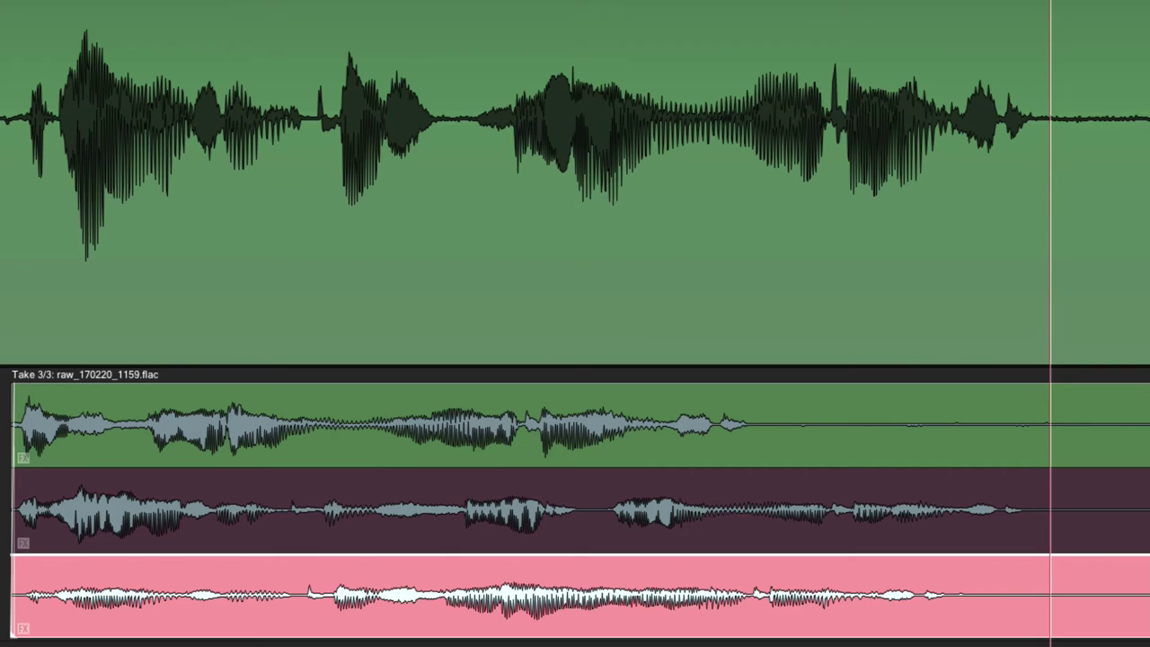
left_click(154, 418)
key("space")
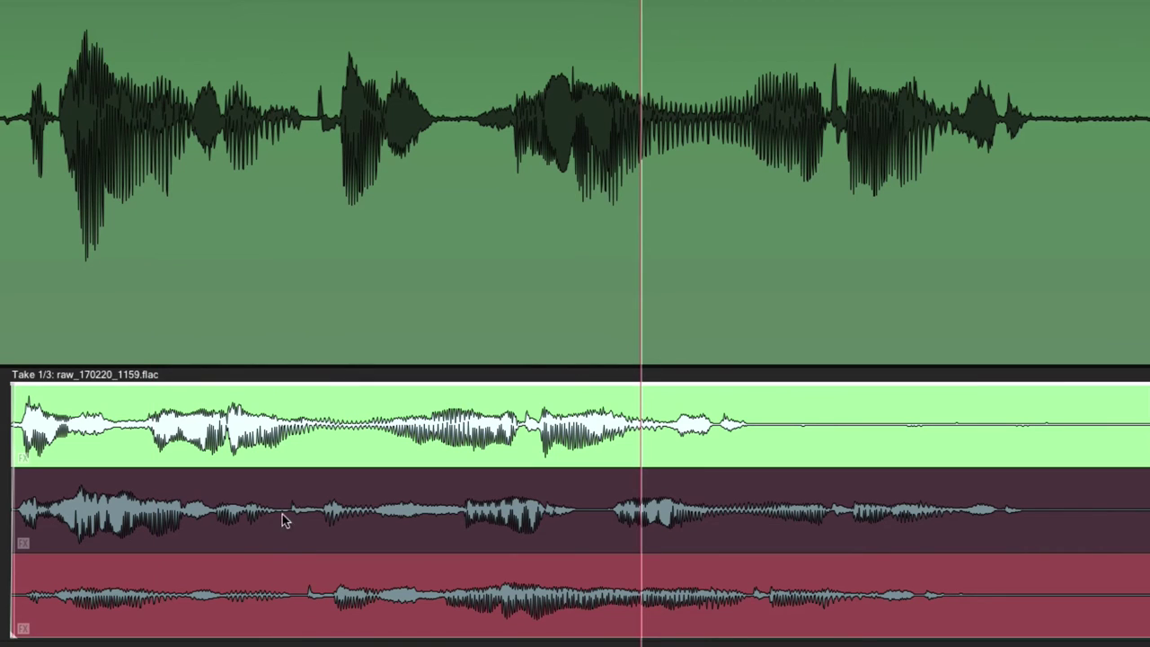
left_click(114, 575)
key("space")
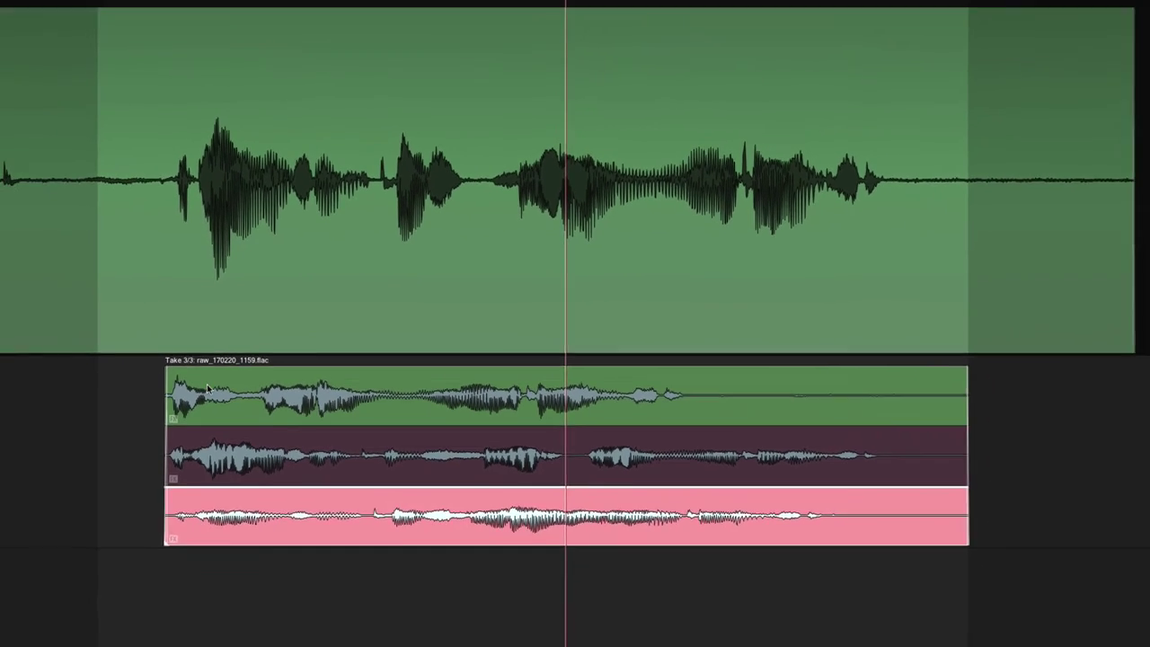
Move the three-take item onto the track above, over the original last phrase, and make take 3 active
left_click(93, 408)
left_click_drag(255, 373, 259, 269)
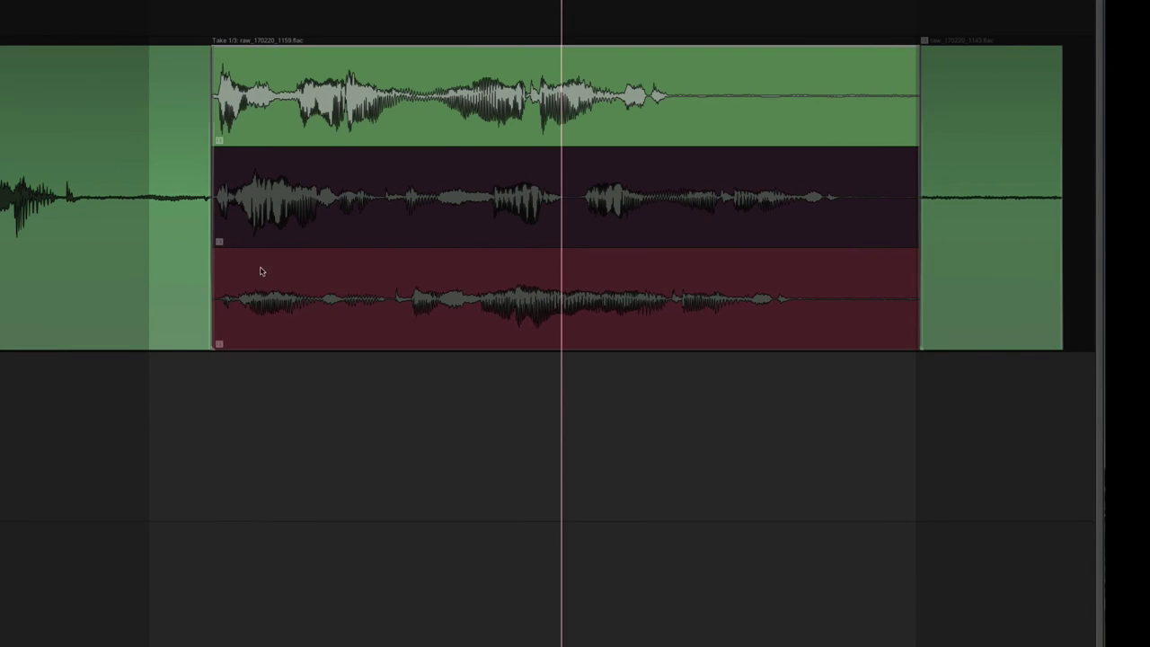
left_click(257, 269)
scroll(250, 213, "down", 5)
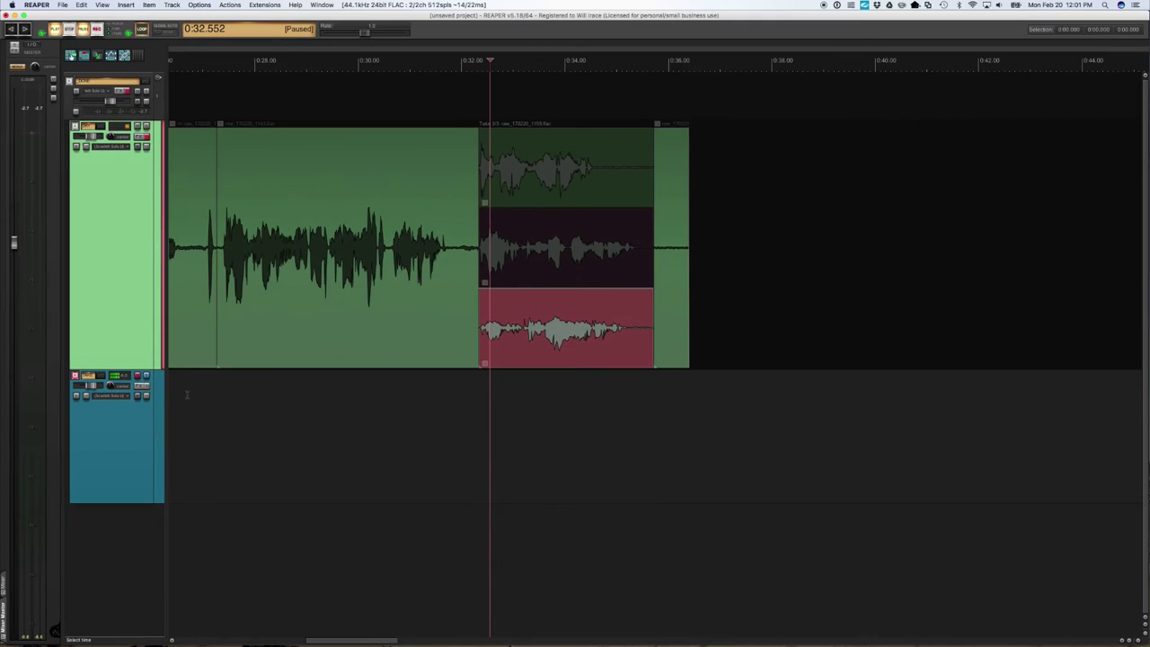
Unsolo the TAKE track and play from about 0:29.5 through the replaced last phrase
left_click(146, 377)
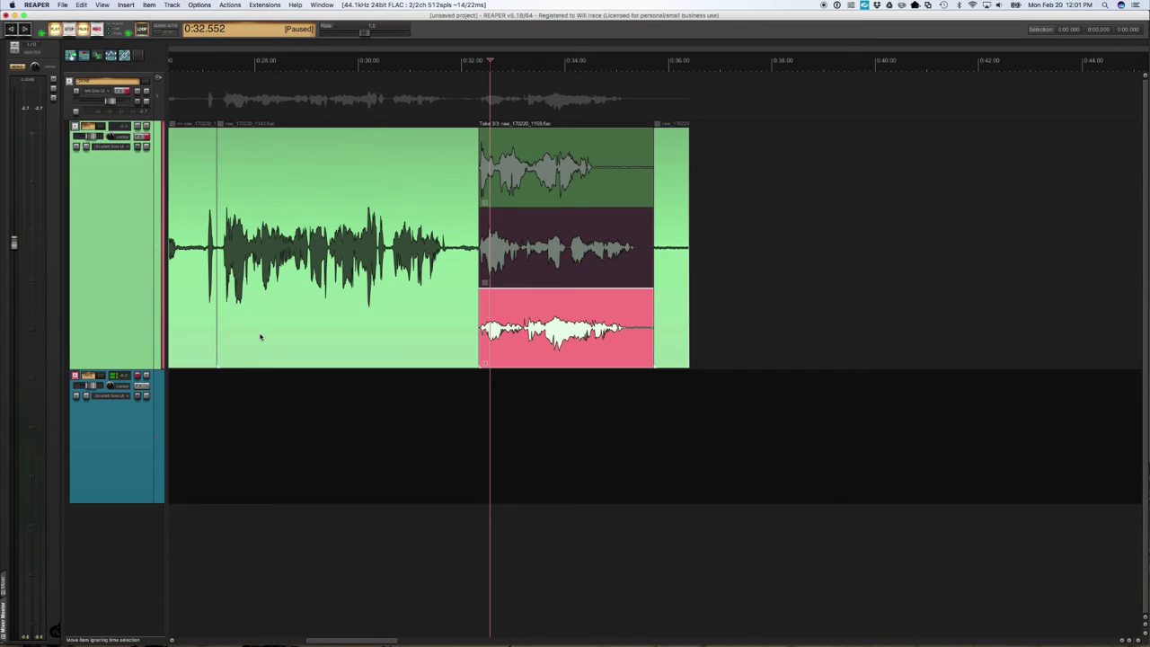
left_click(336, 175)
key("space")
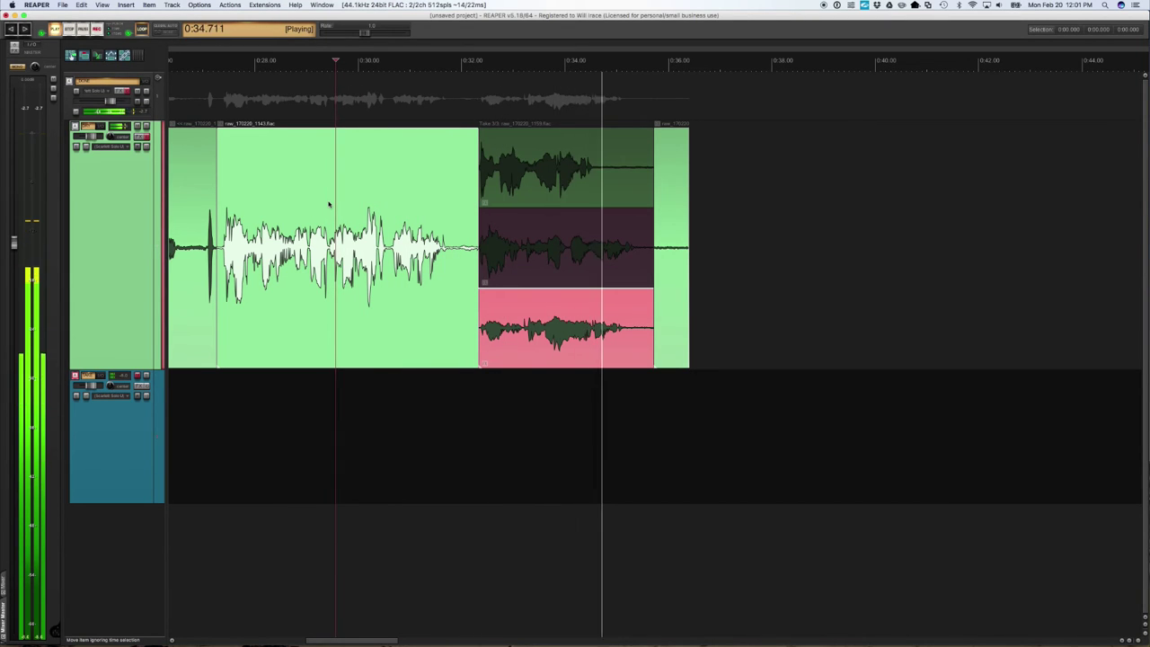
key("ctrl+space")
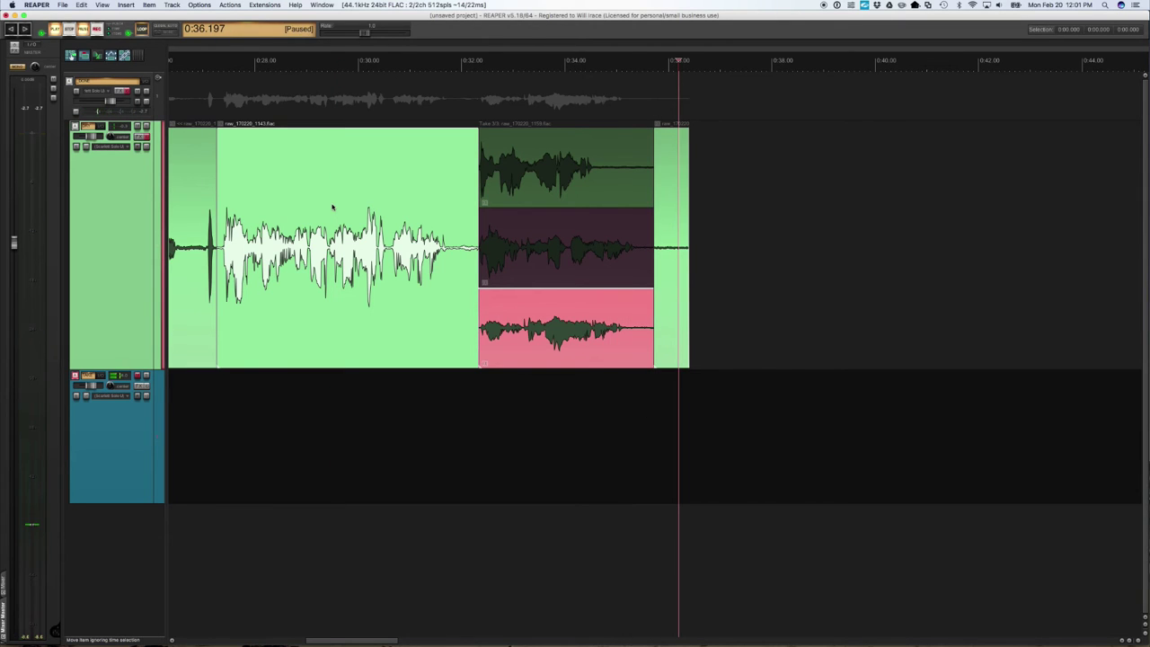
Freeze the edited voice track into a single item with +8.98 dB of gain and return to the project start
key("f")
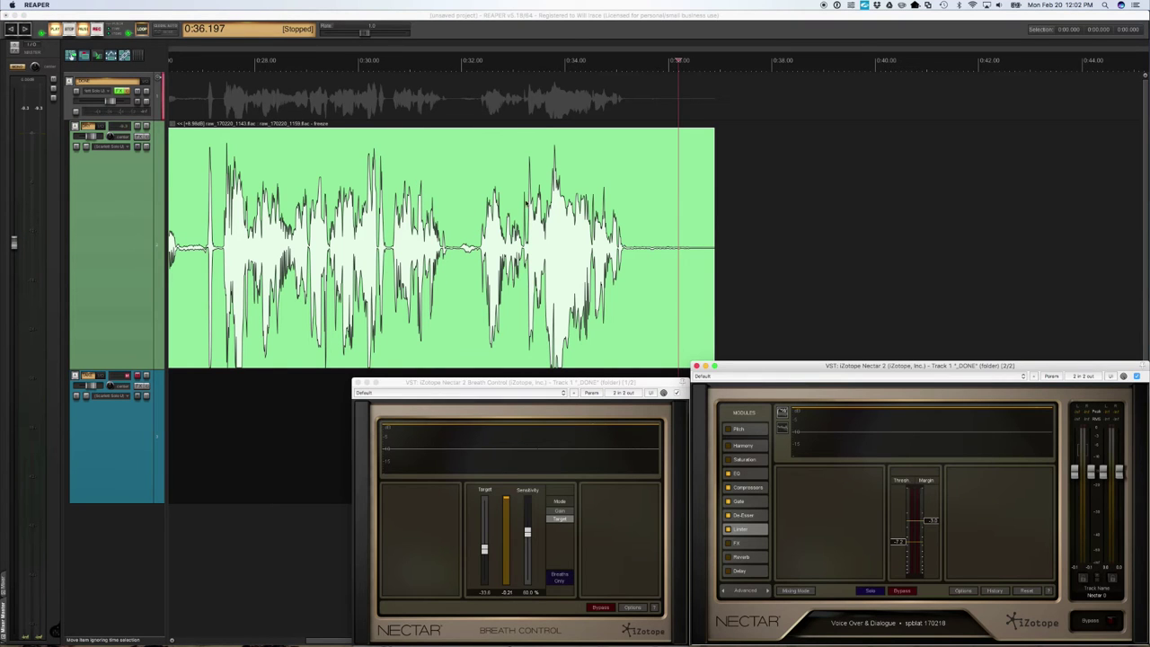
left_click(472, 161)
key("Home")
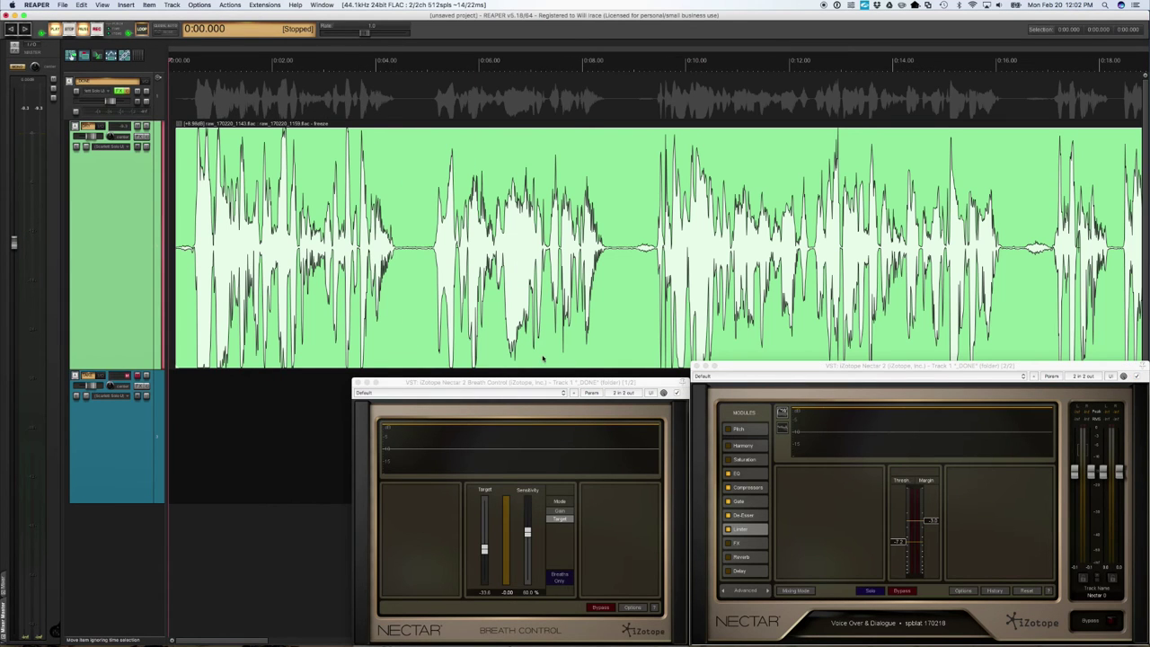
Show Nectar 2's Gate module, set a time selection from about 0:07.9 to 0:10.3, and play it
left_click(746, 502)
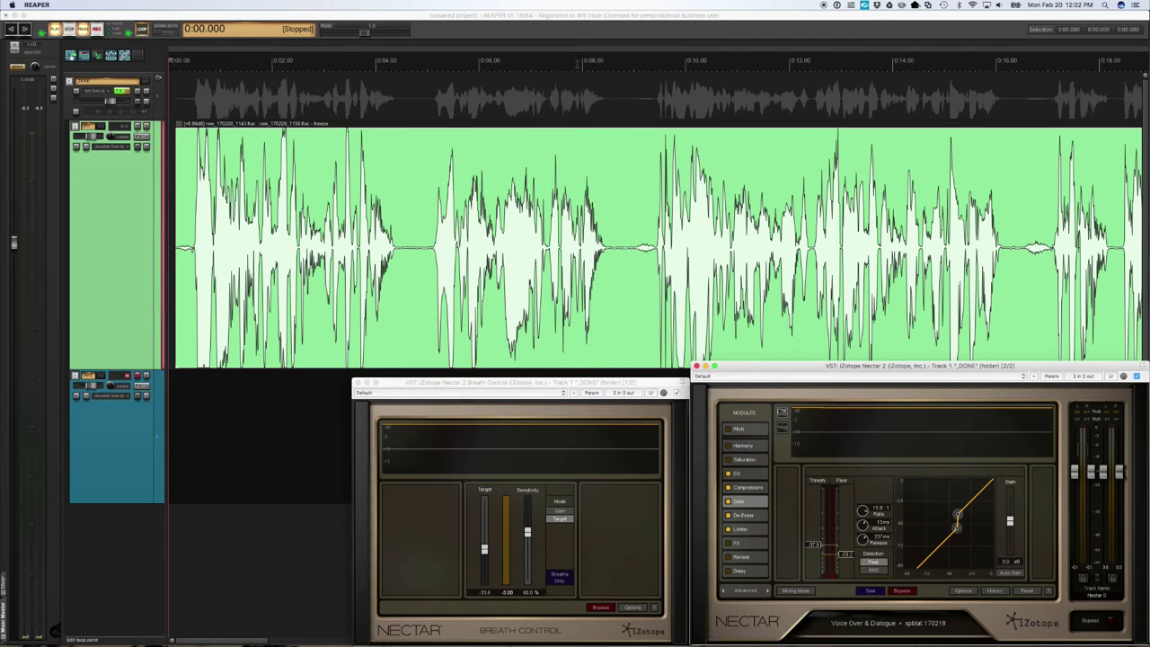
left_click_drag(578, 243, 703, 243)
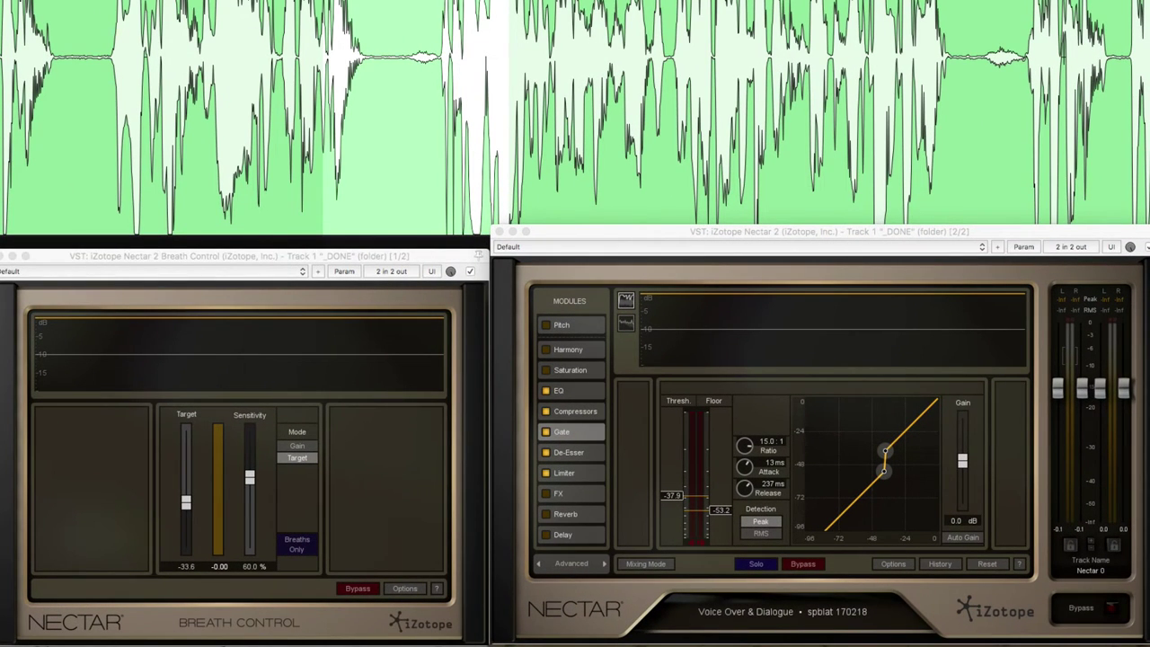
key("space")
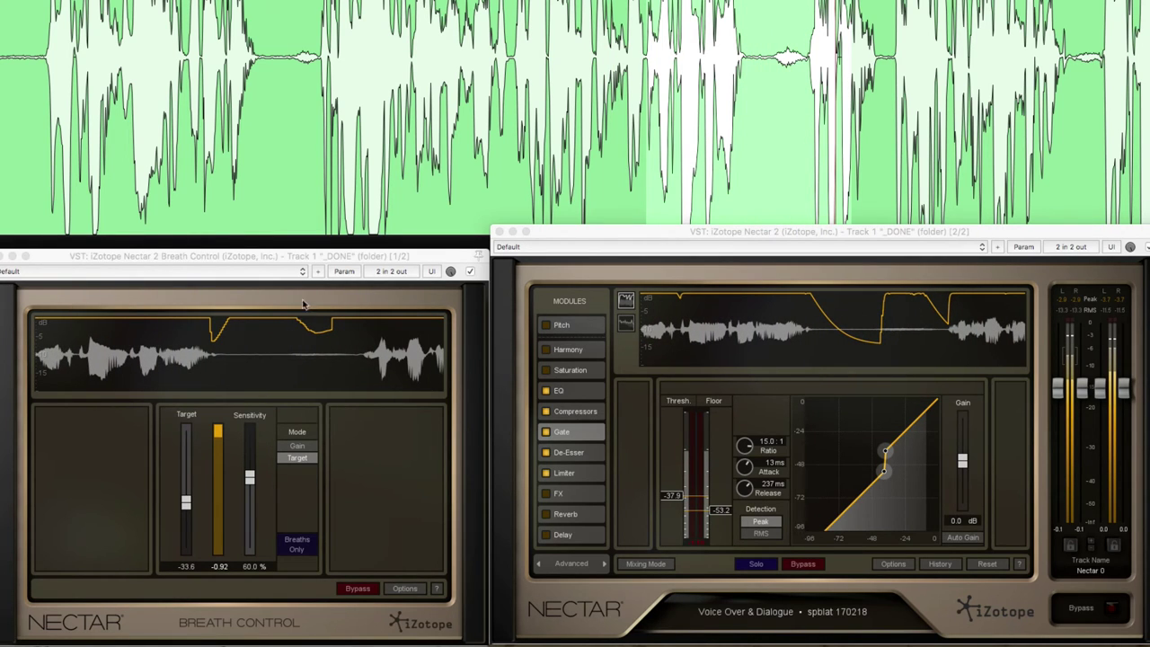
Replay the selected breath gap while comparing the gain reduction in Breath Control and Nectar 2's Gate, and examine the frozen waveform's ending
left_click(286, 260)
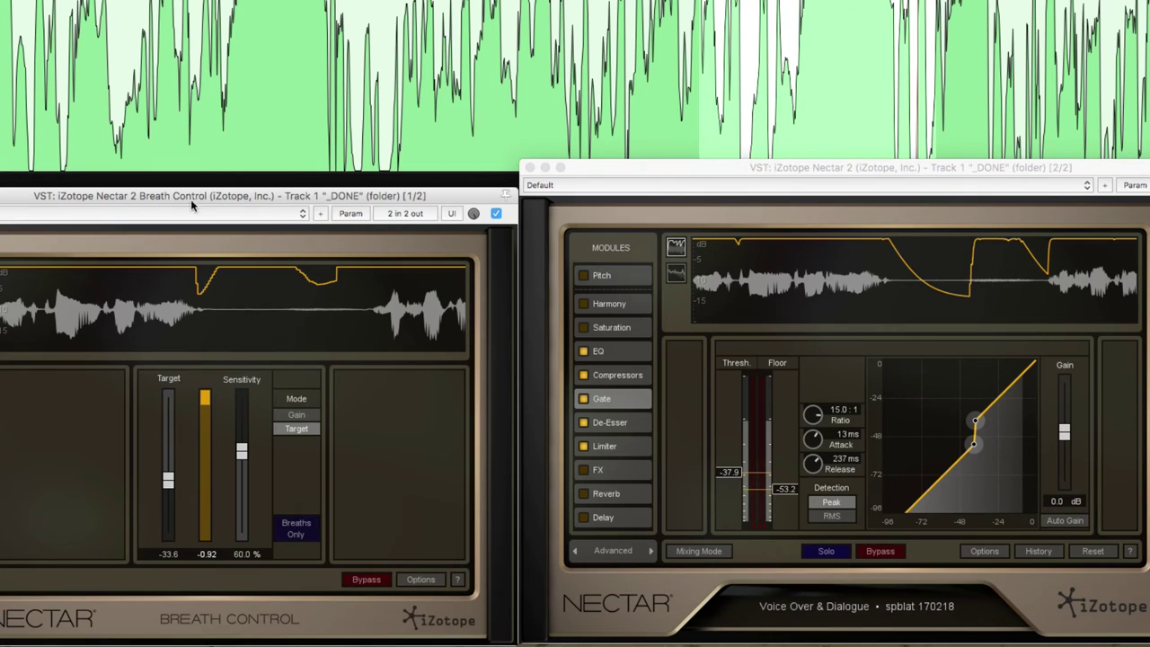
left_click(968, 166)
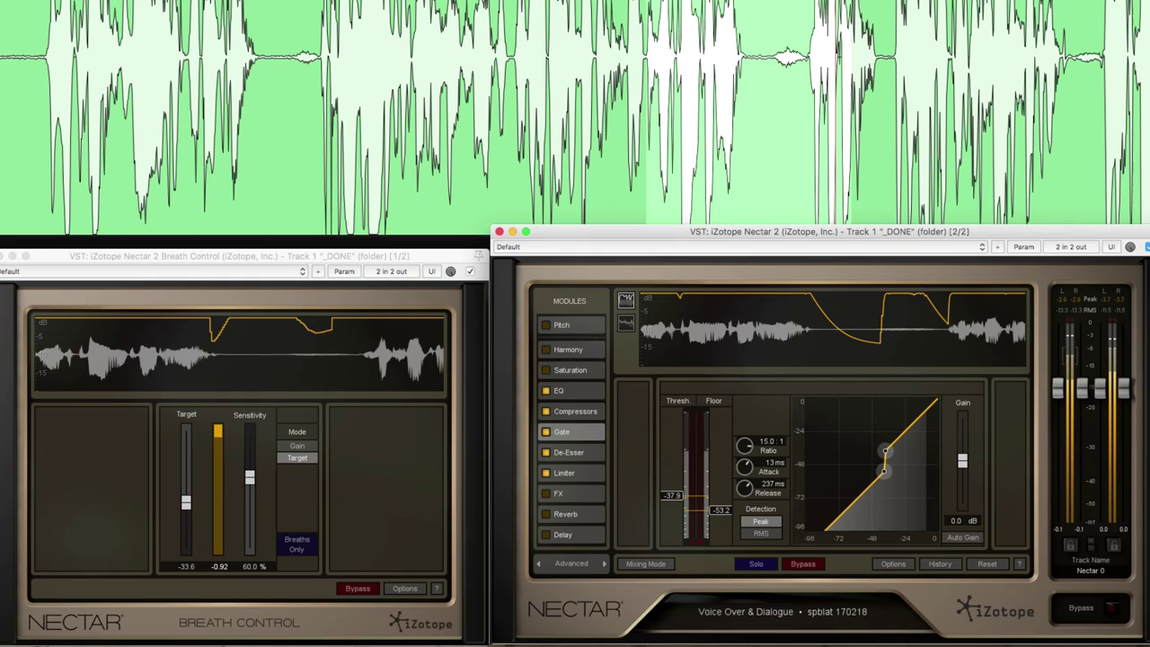
left_click(652, 135)
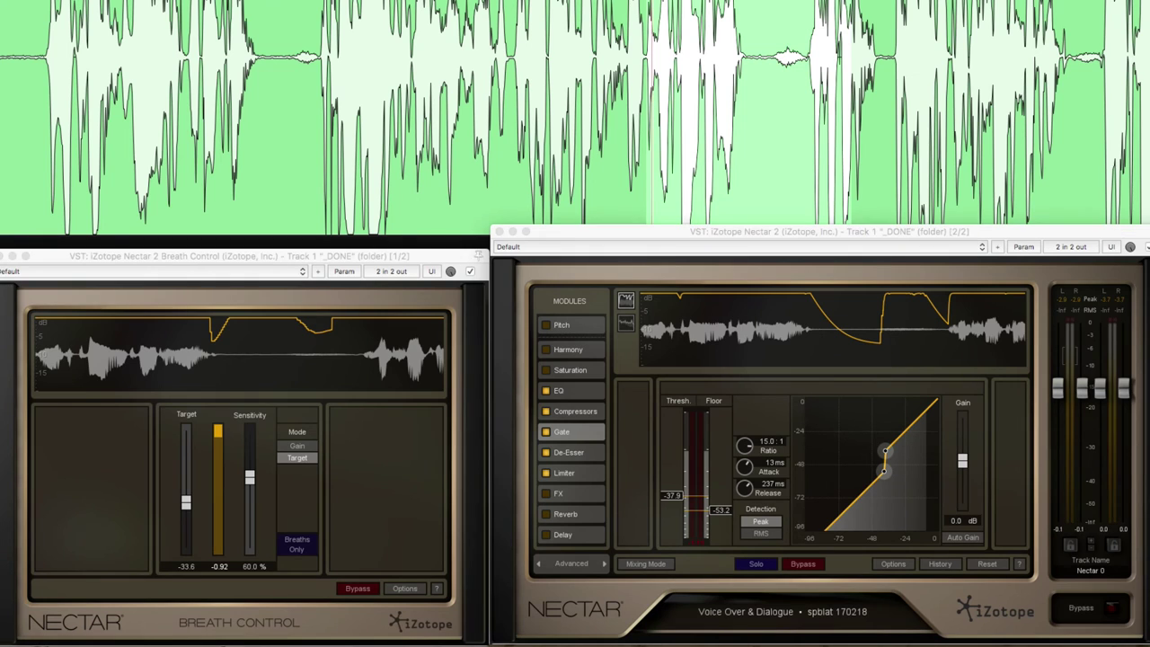
key("space")
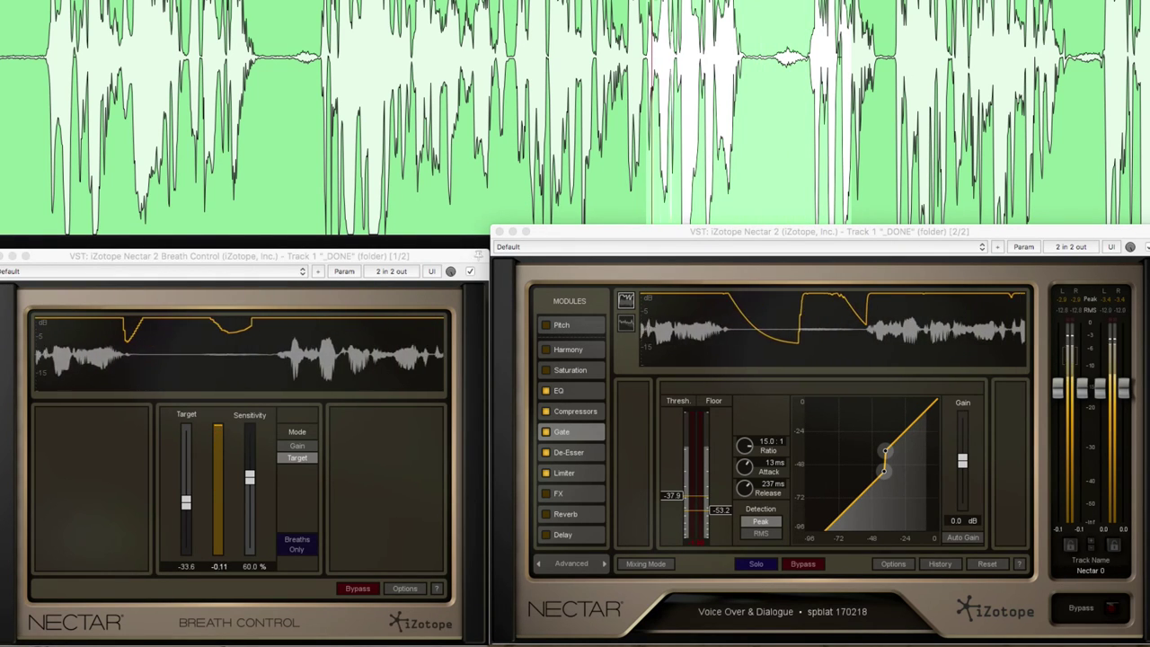
key("space")
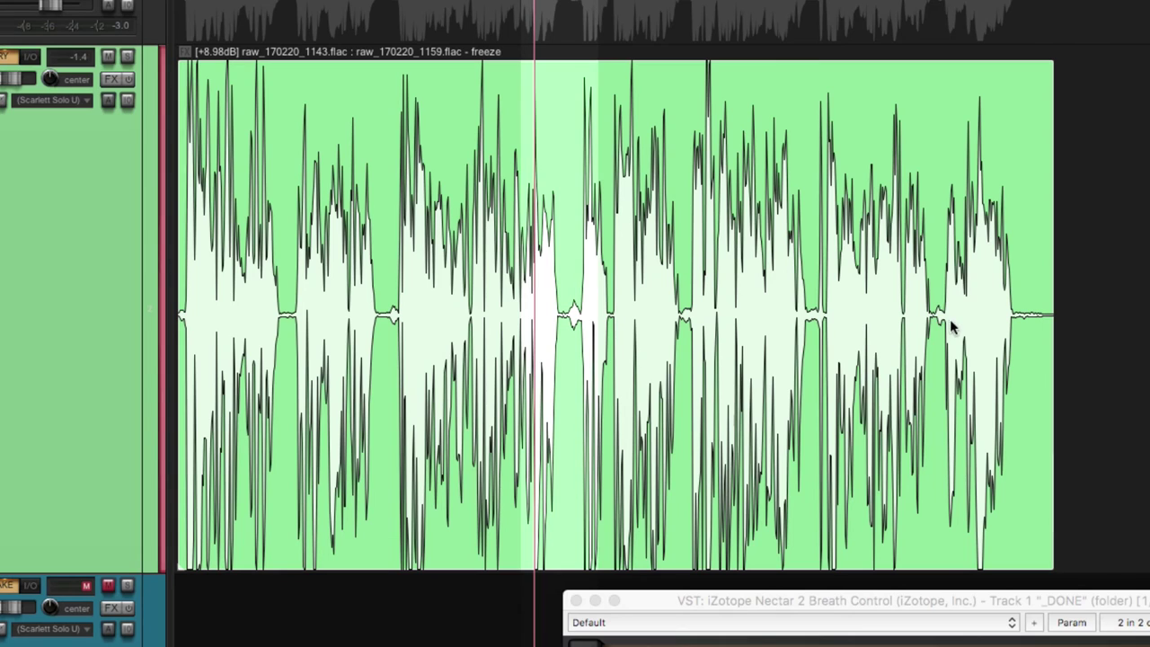
scroll(940, 325, "up", 4)
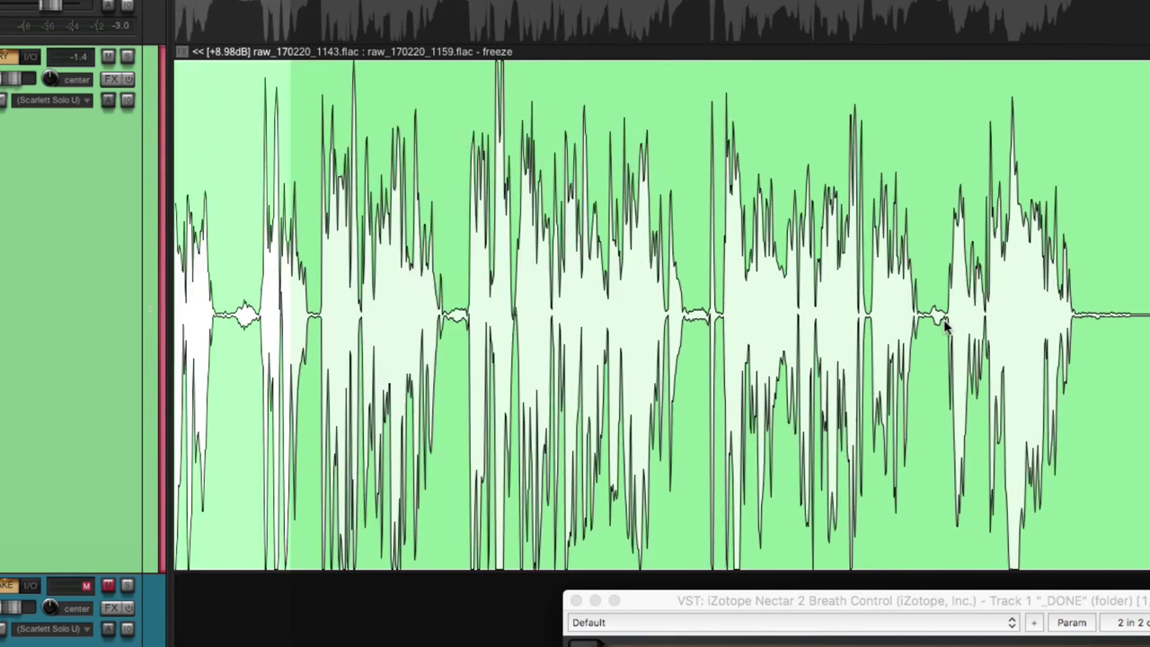
Select and play the breath pause near 0:21, comparing the reduction in Breath Control with that of Nectar 2's Gate
scroll(947, 328, "down", 8)
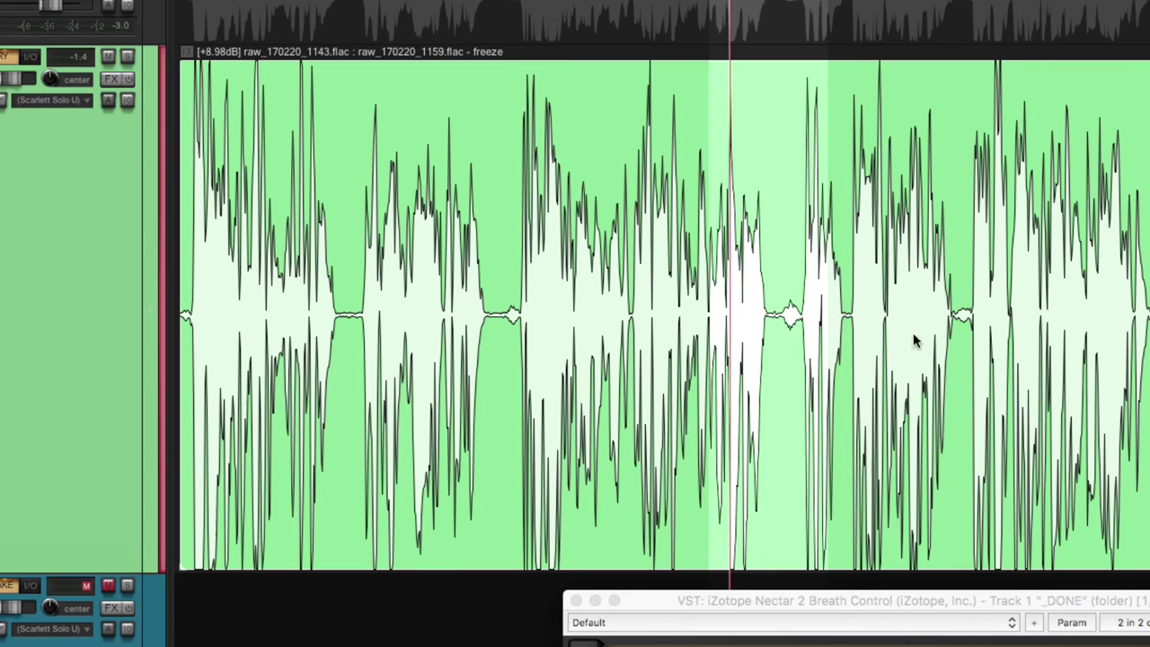
scroll(959, 341, "up", 2)
scroll(959, 341, "up", 5)
scroll(1022, 130, "down", 7)
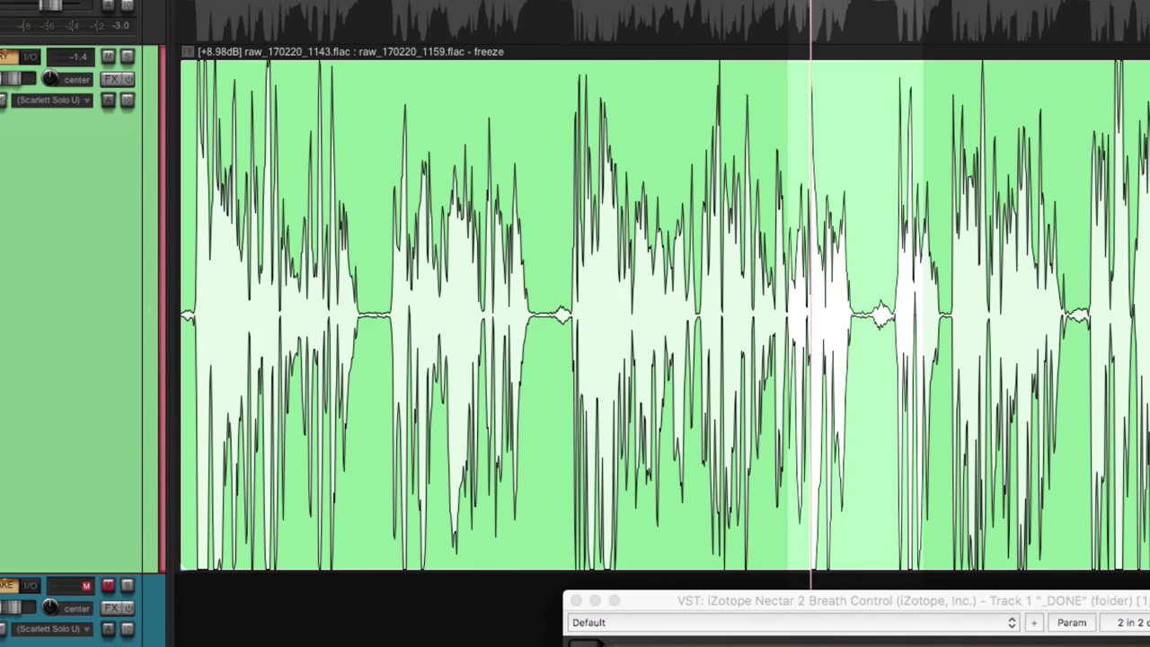
scroll(1081, 335, "up", 1)
scroll(1060, 278, "up", 2)
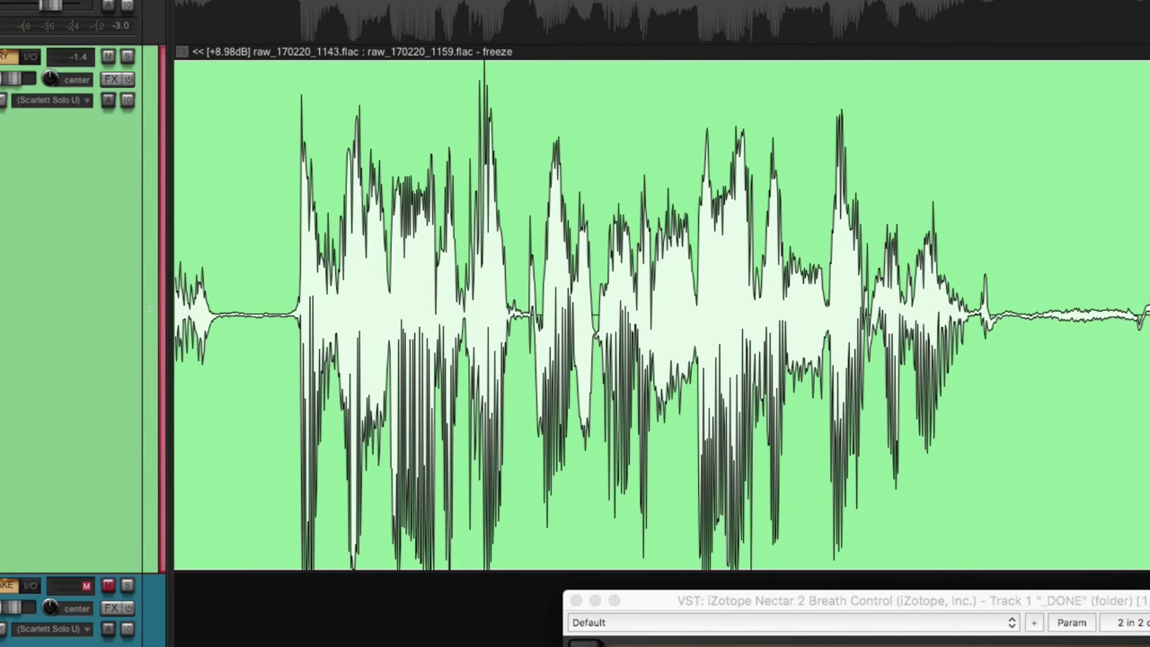
left_click_drag(758, 54, 1149, 54)
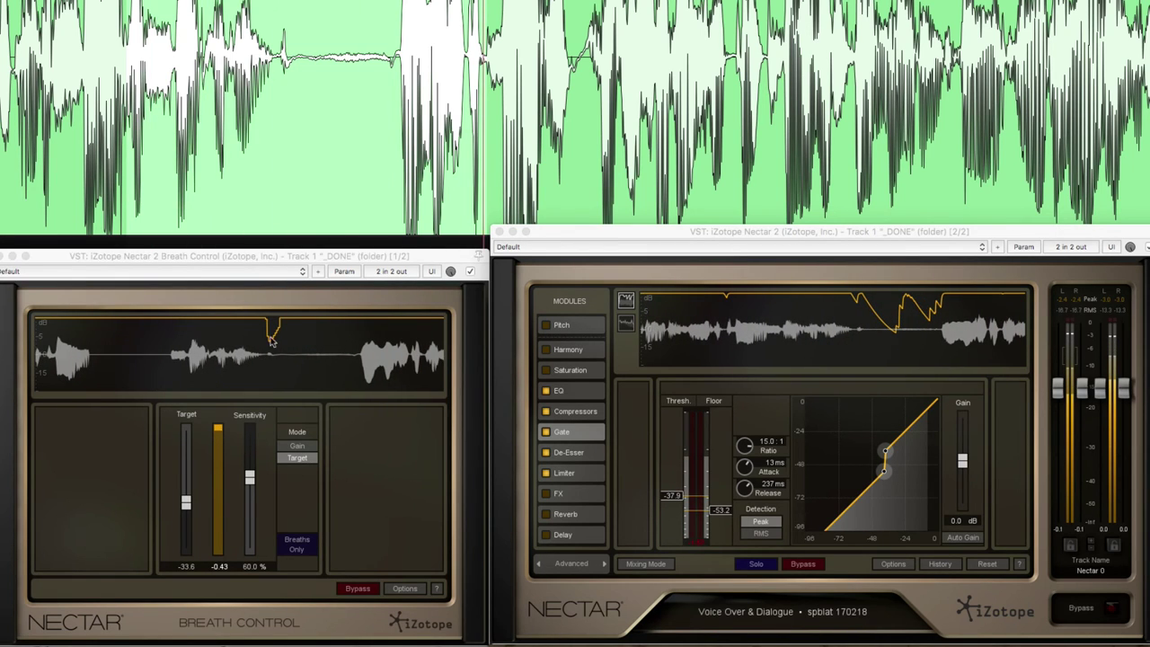
left_click(199, 286)
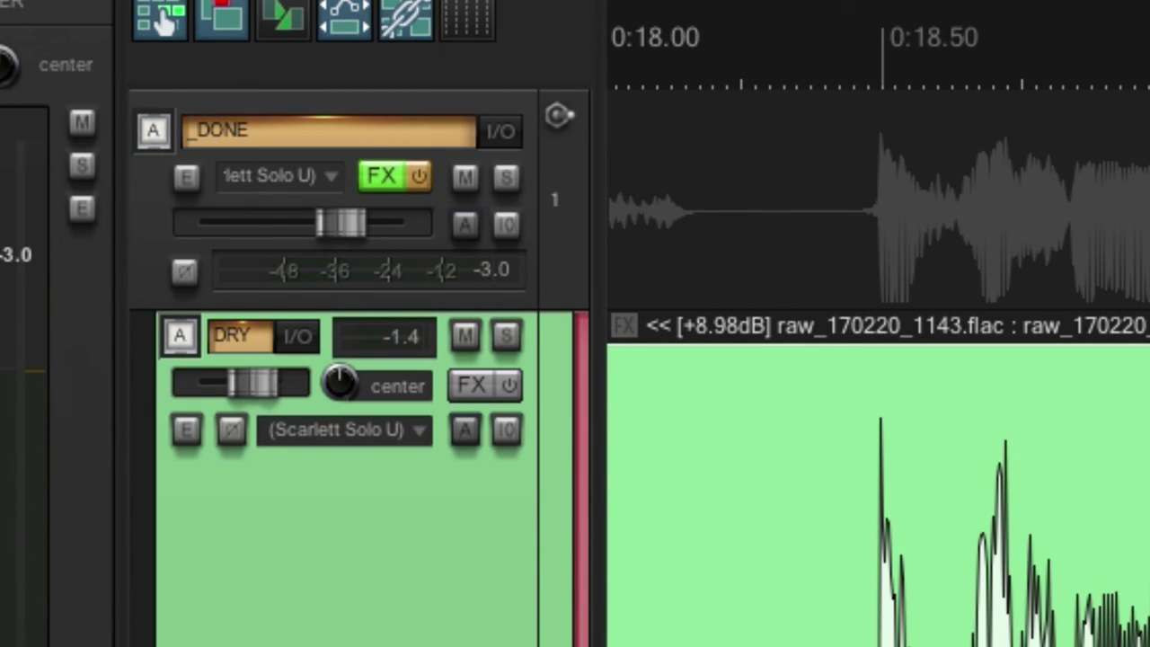
Loop the silent gap from 0:18.224 to 0:18.435 and reset the peak readings of the DRY and _DONE tracks to measure the noise level
left_click_drag(726, 67, 844, 108)
left_click(783, 36)
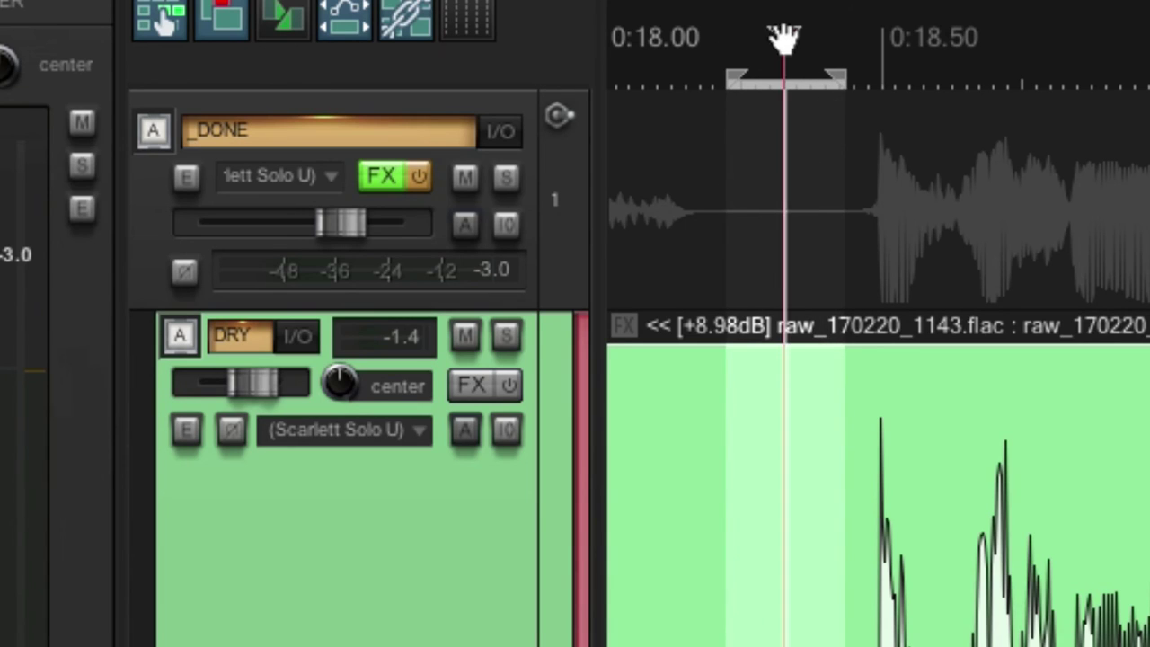
key("space")
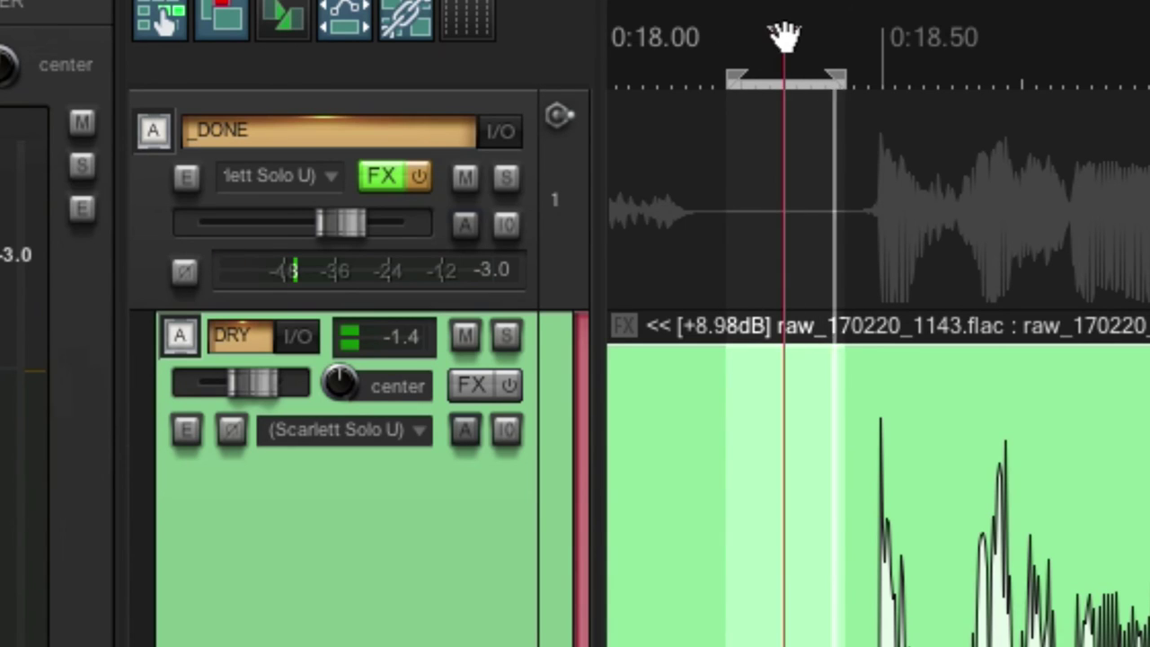
left_click(413, 334)
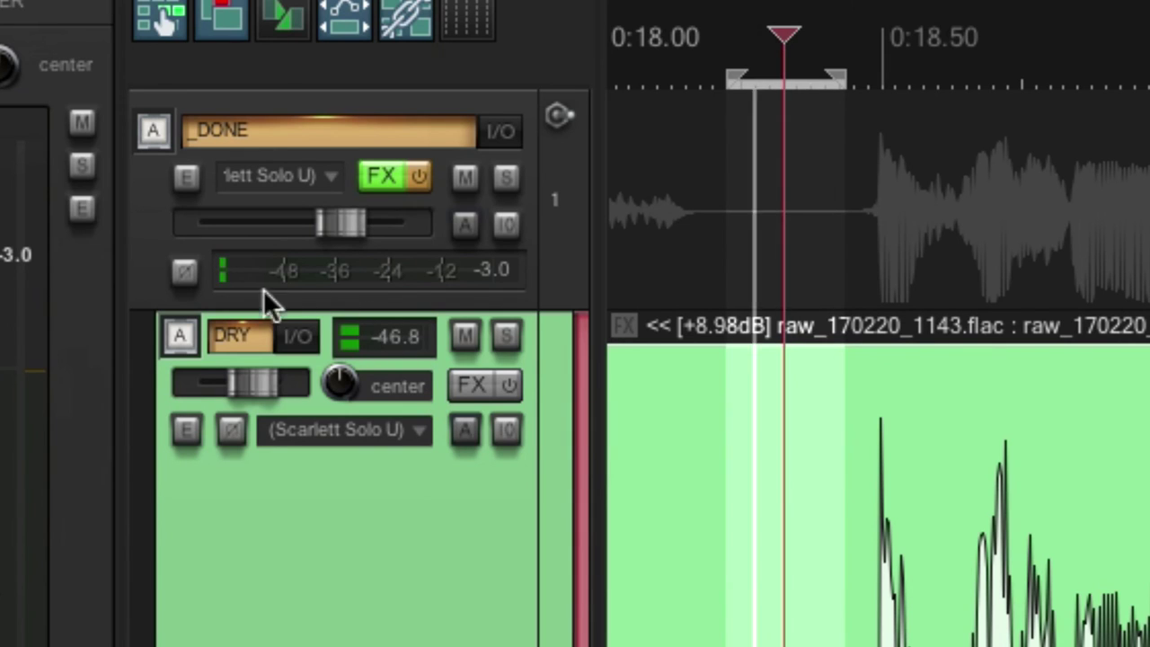
left_click(485, 277)
left_click(503, 278)
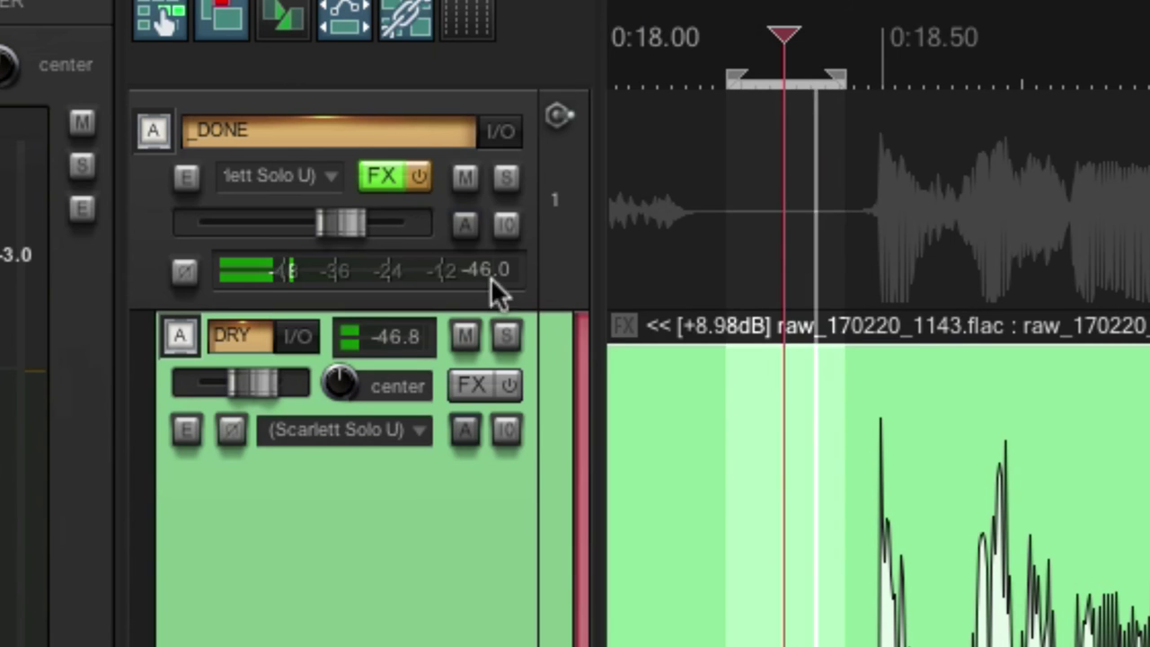
left_click(490, 278)
left_click(497, 269)
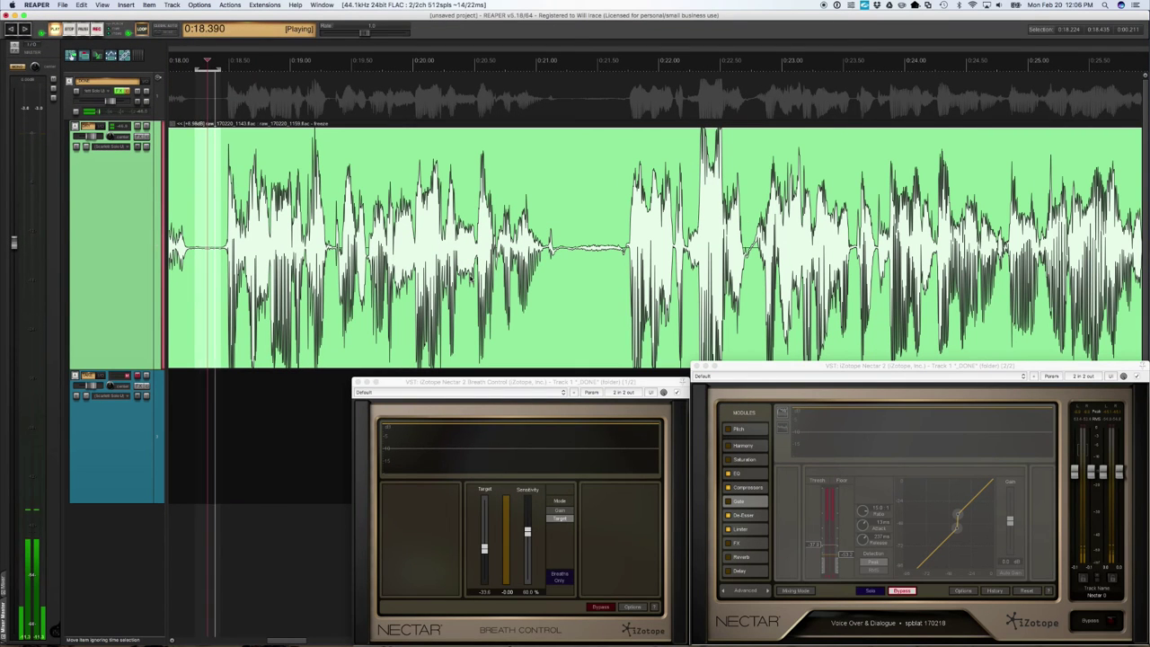
Turn Nectar 2's Gate back on and clear the time selection
left_click(727, 503)
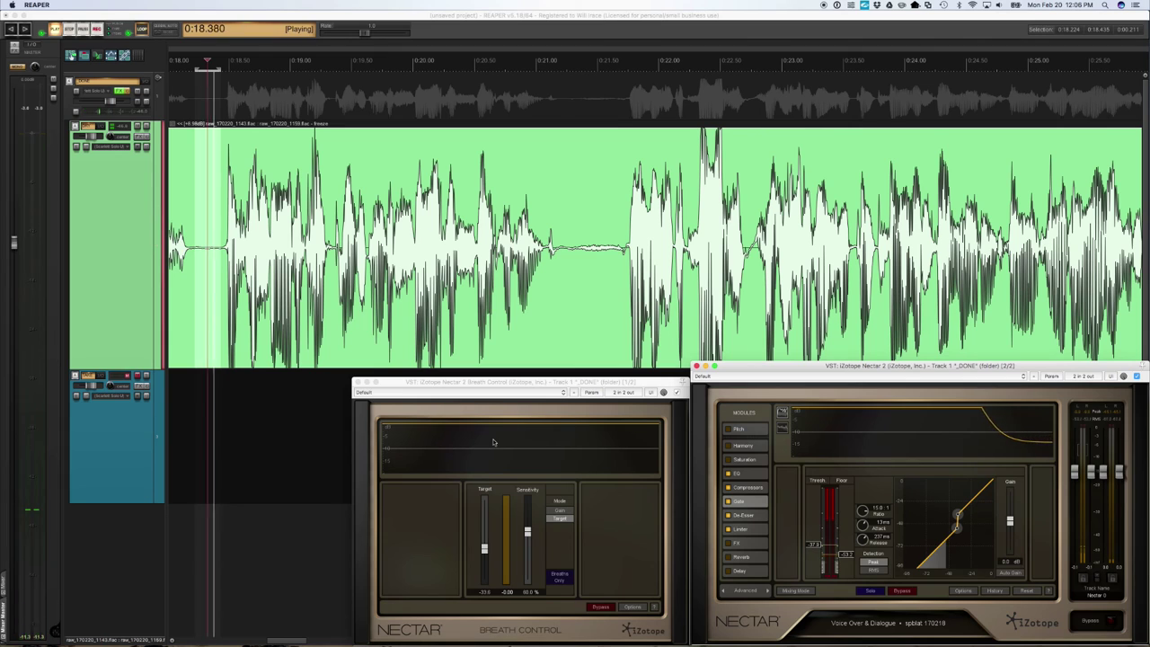
key("Escape")
key("Escape")
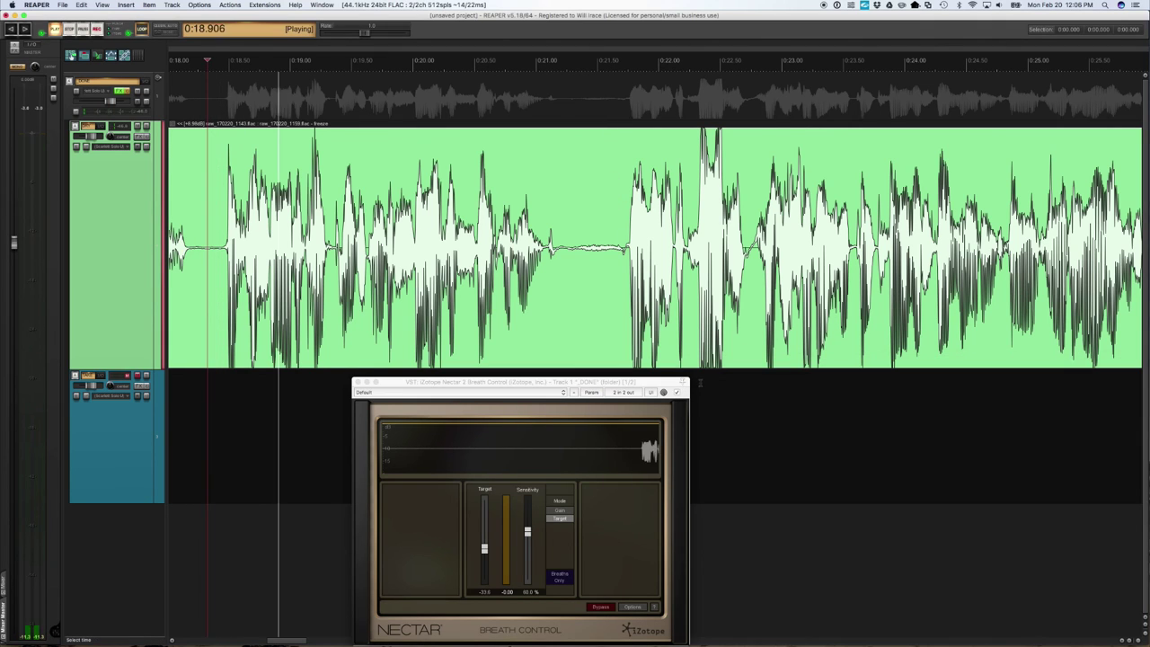
Reopen Nectar 2 in its own floating window from the _DONE track's effect chain, and close the chain window
left_click(496, 384)
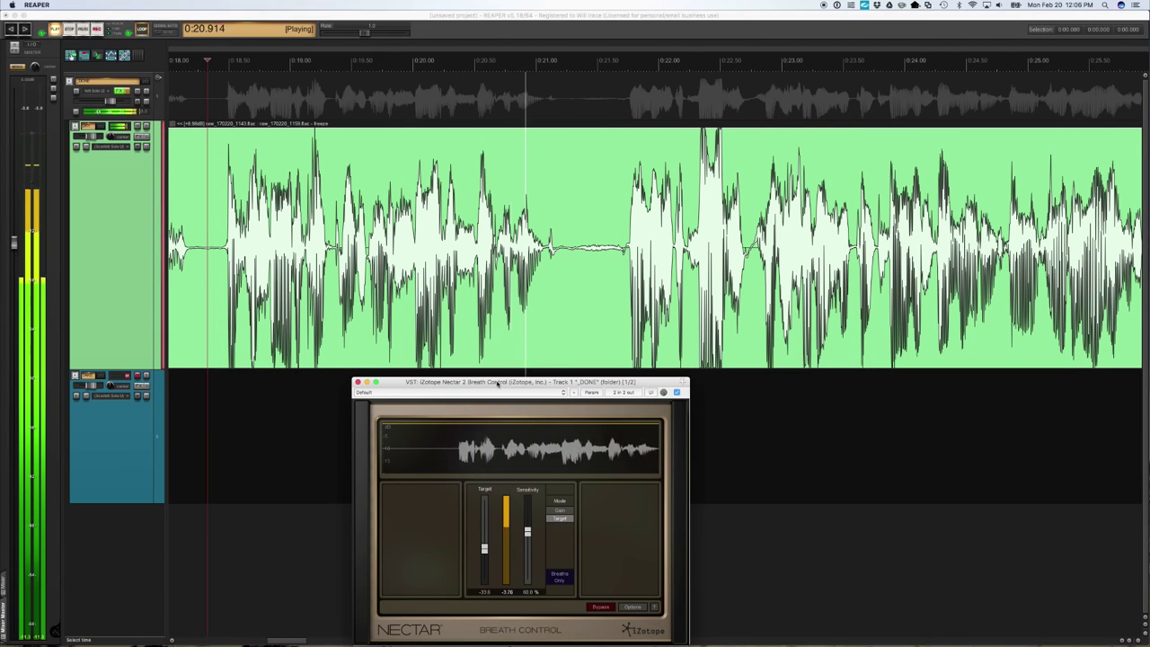
left_click(121, 91)
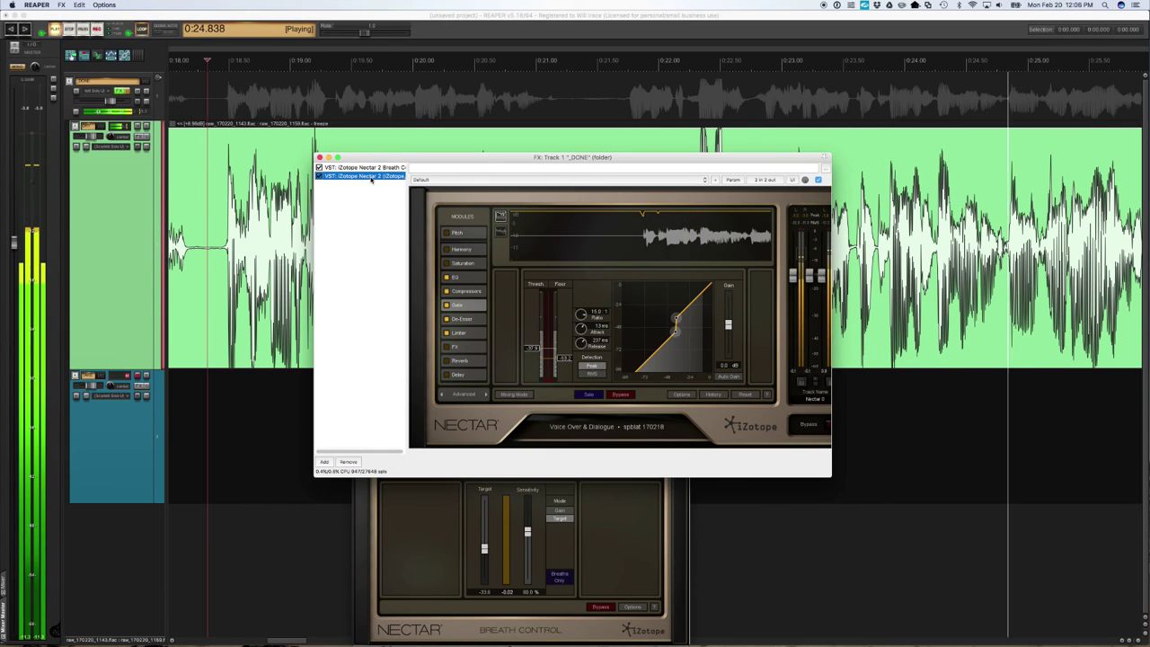
double_click(360, 176)
left_click(318, 157)
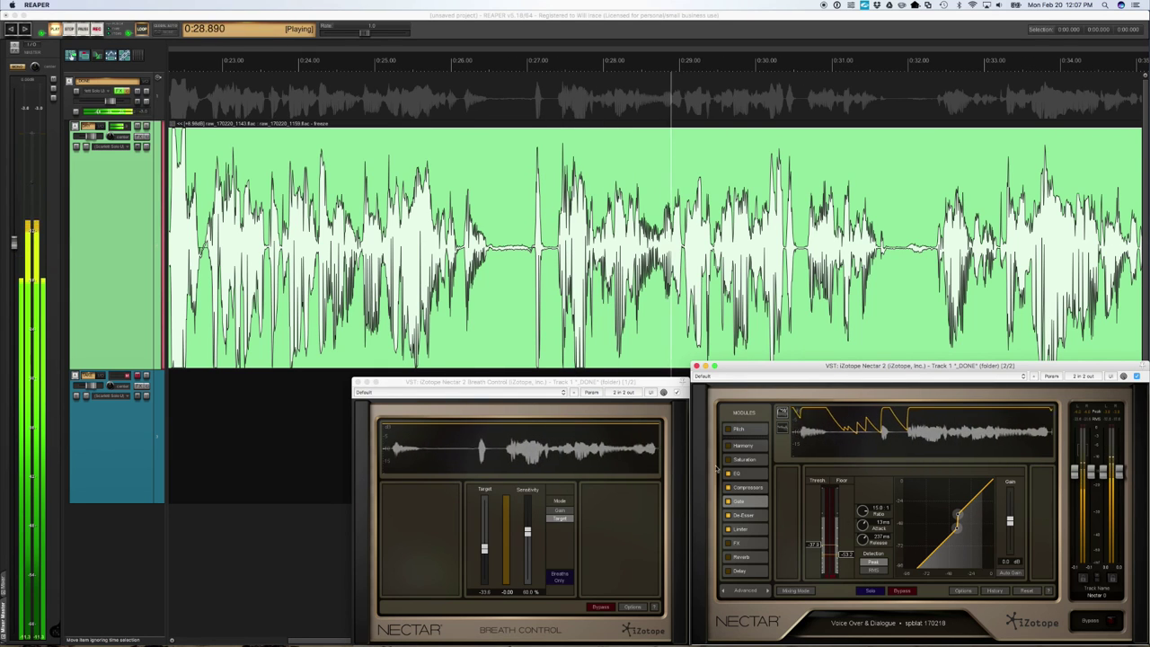
Pause playback, turn off Nectar 2's Gate, and play the voice from about 0:29 without it
key("space")
left_click(728, 501)
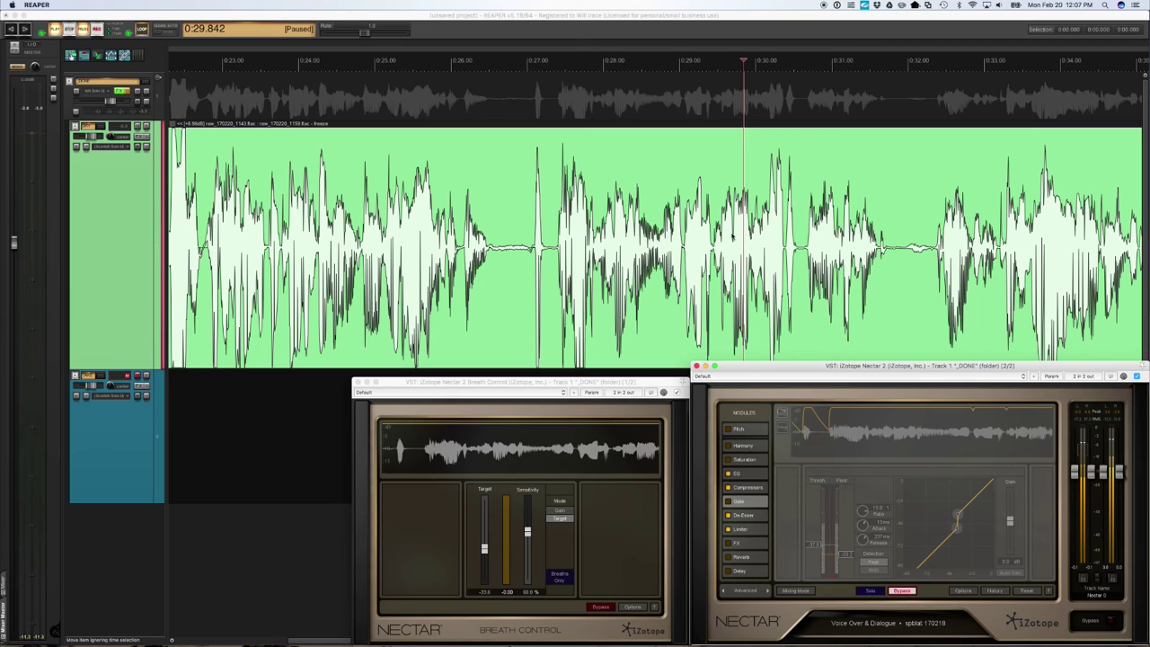
left_click(686, 178)
key("space")
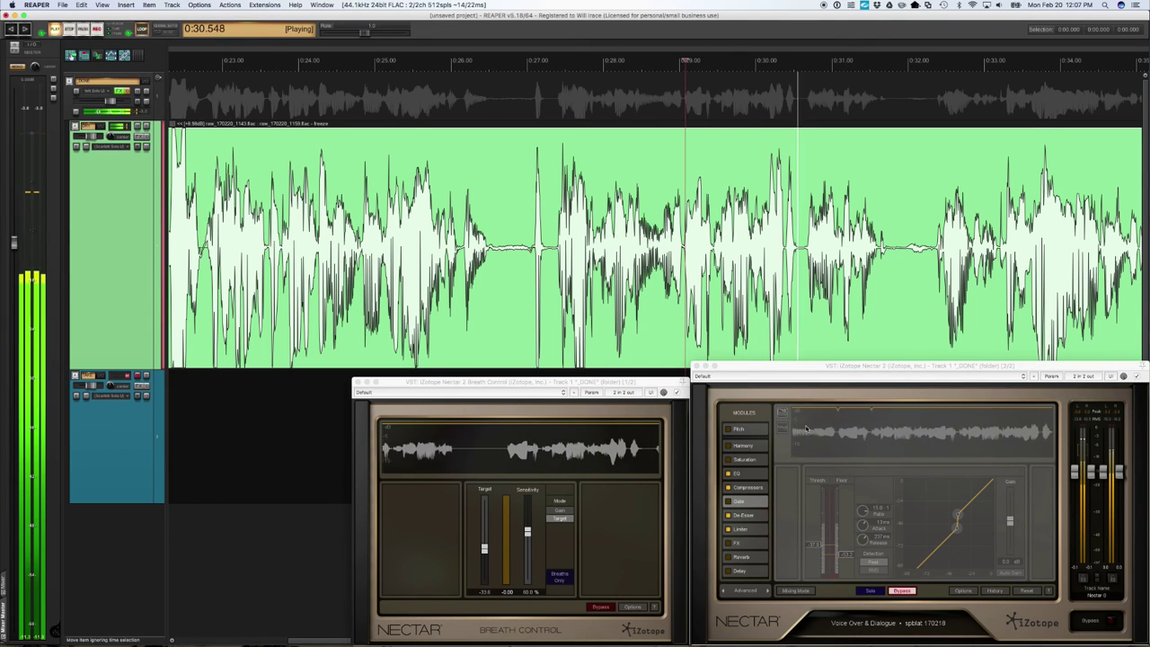
key("space")
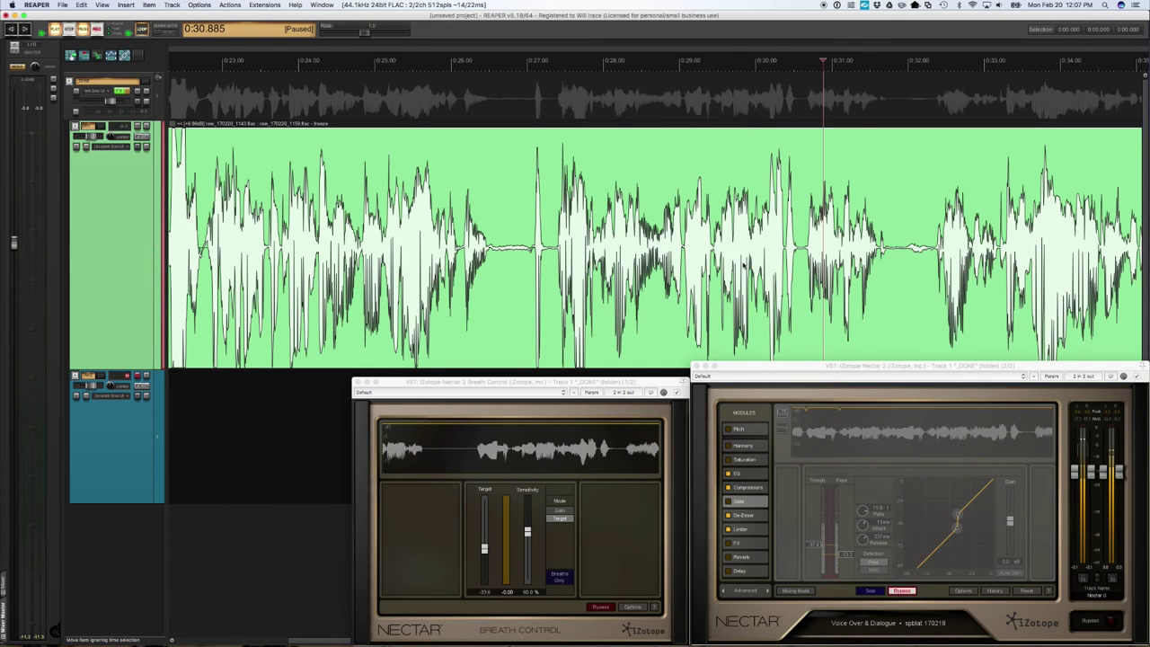
Play the recording from the project start while viewing Nectar 2's Compressors and Limiter modules
key("space")
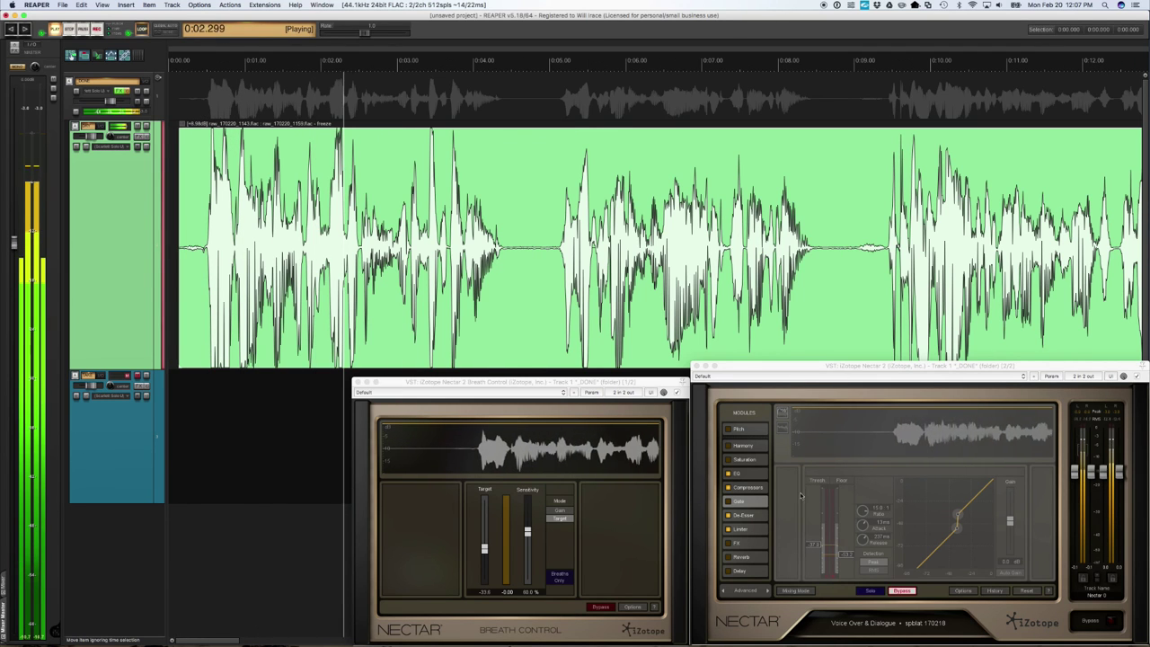
left_click(750, 487)
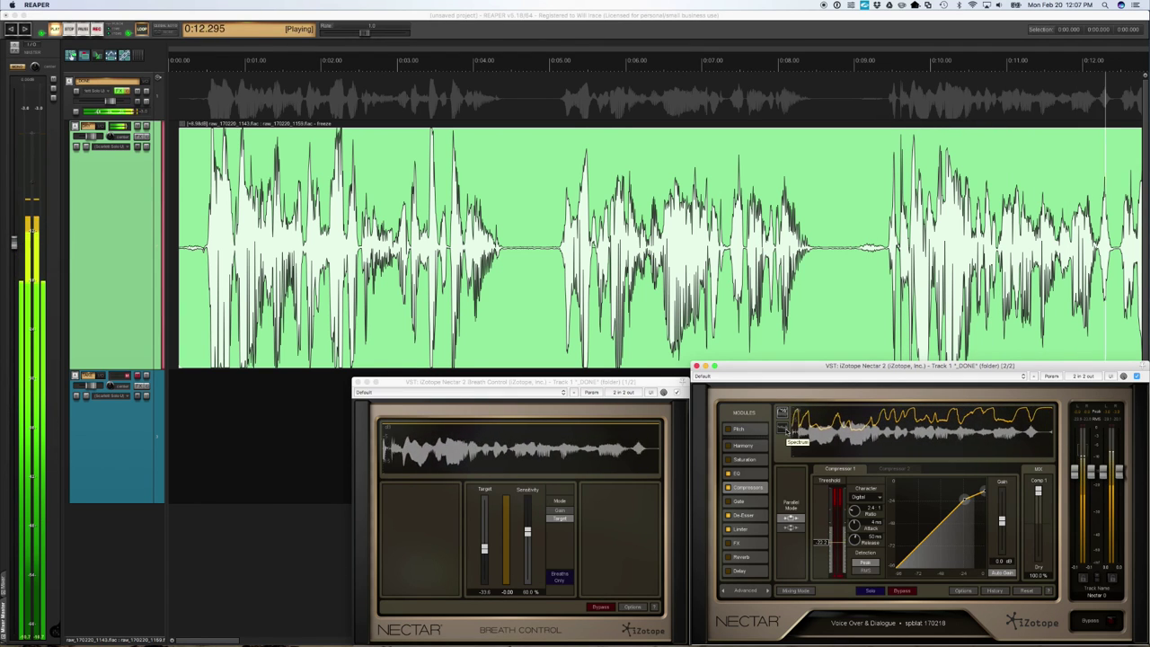
left_click(745, 530)
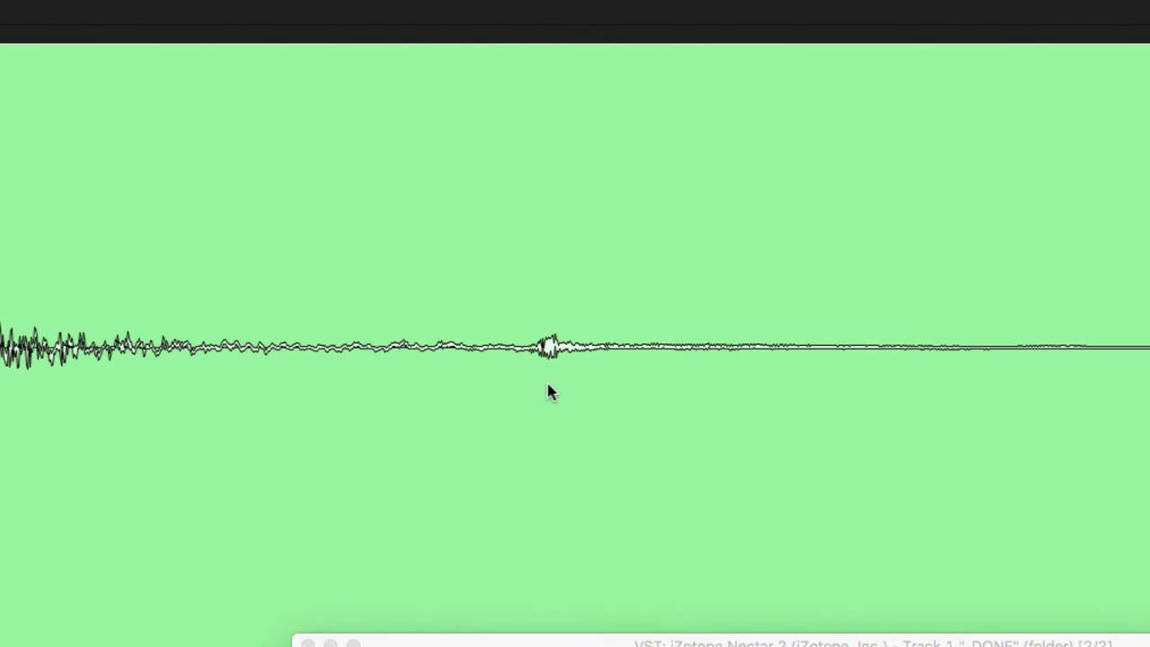
Split the frozen item at the small noise spike at about 0:30.5, with short fades on both sides of the cut
left_click(547, 383)
key("s")
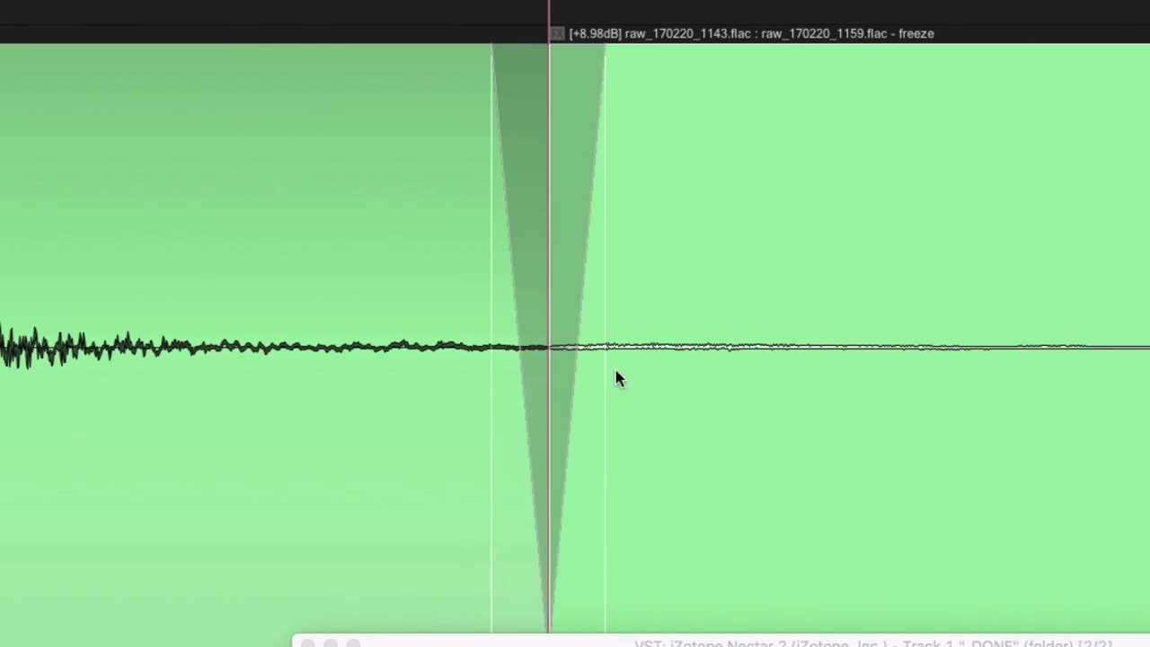
scroll(554, 517, "down", 5)
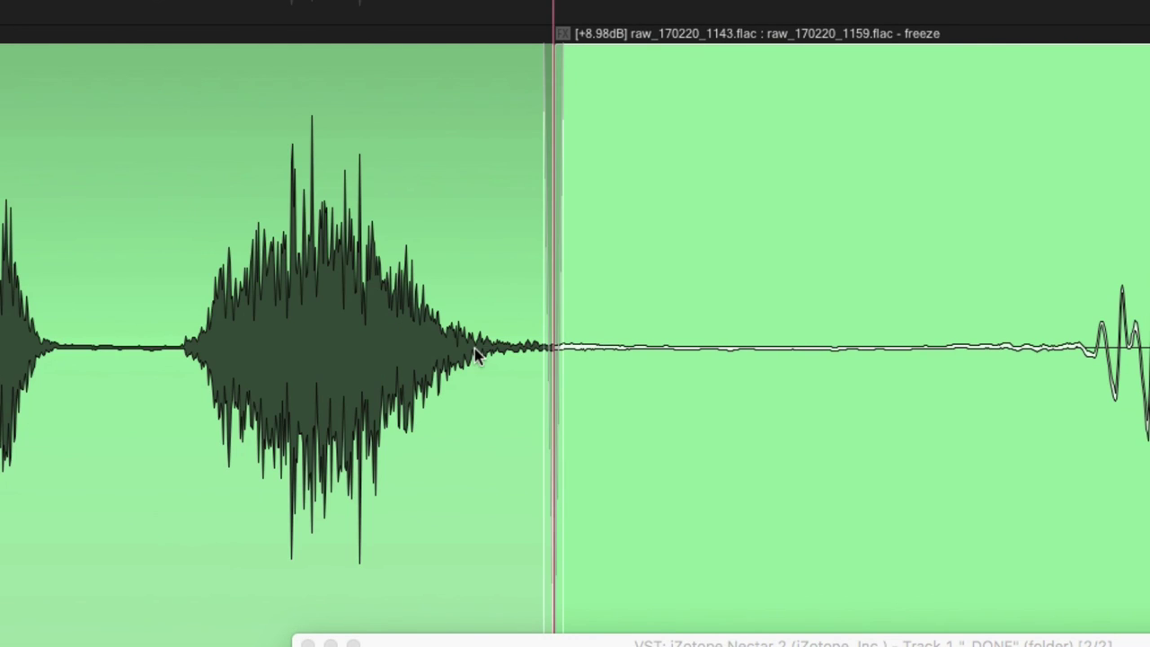
Audition the split by playing from about 0:30.1 through the cut to the end of the recording
left_click(222, 135)
key("space")
key("space")
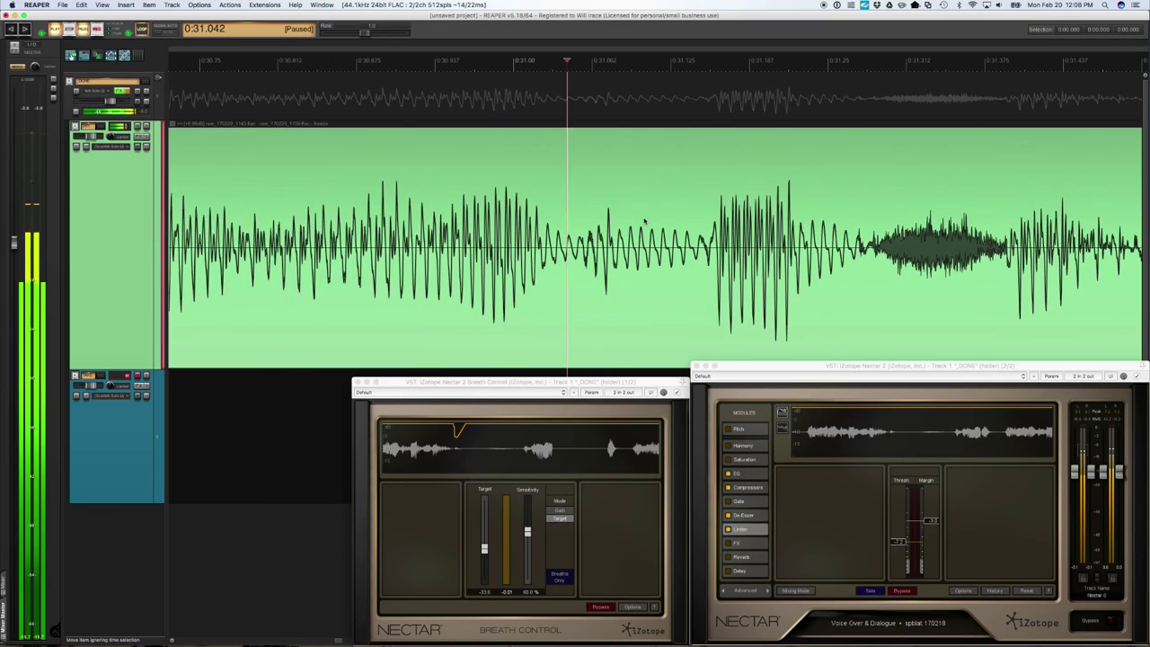
scroll(176, 279, "down", 5)
left_click(389, 173)
key("space")
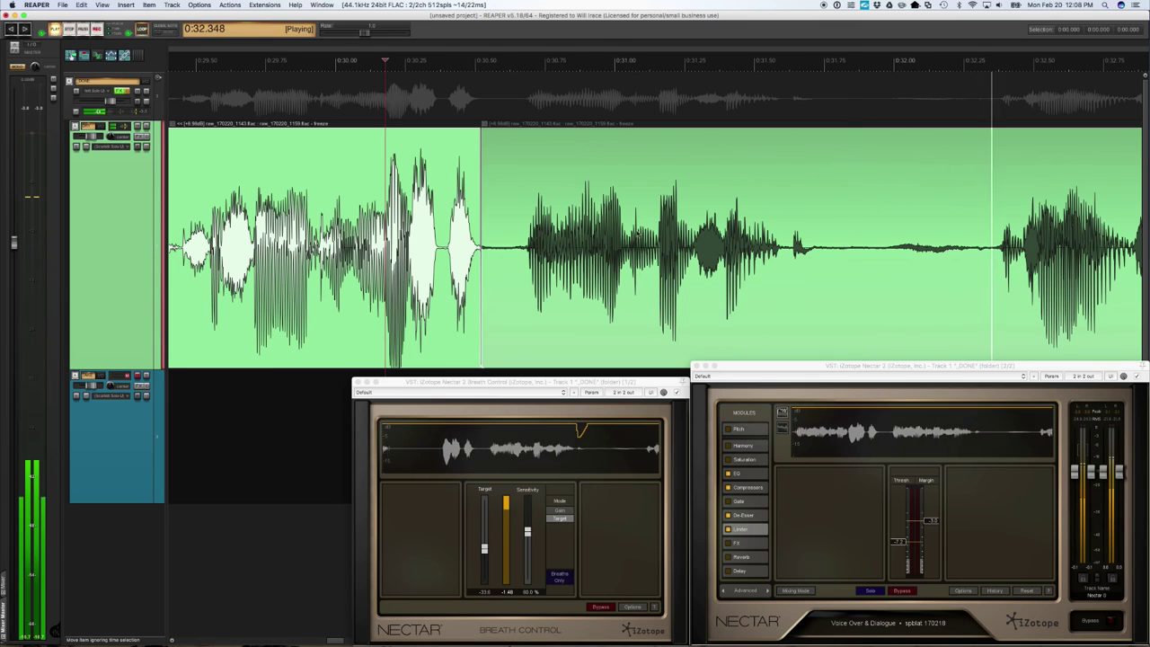
scroll(636, 260, "down", 4)
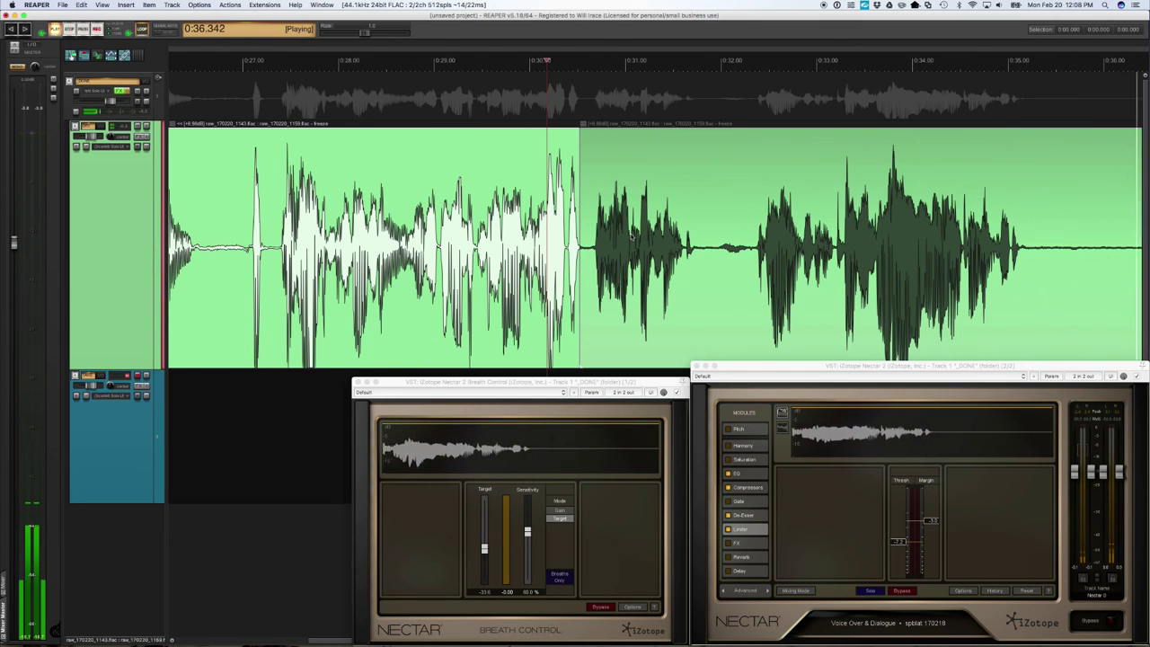
key("space")
Return to the project start and show the full length of the edited voice waveform
scroll(499, 237, "left", 10)
key("Home")
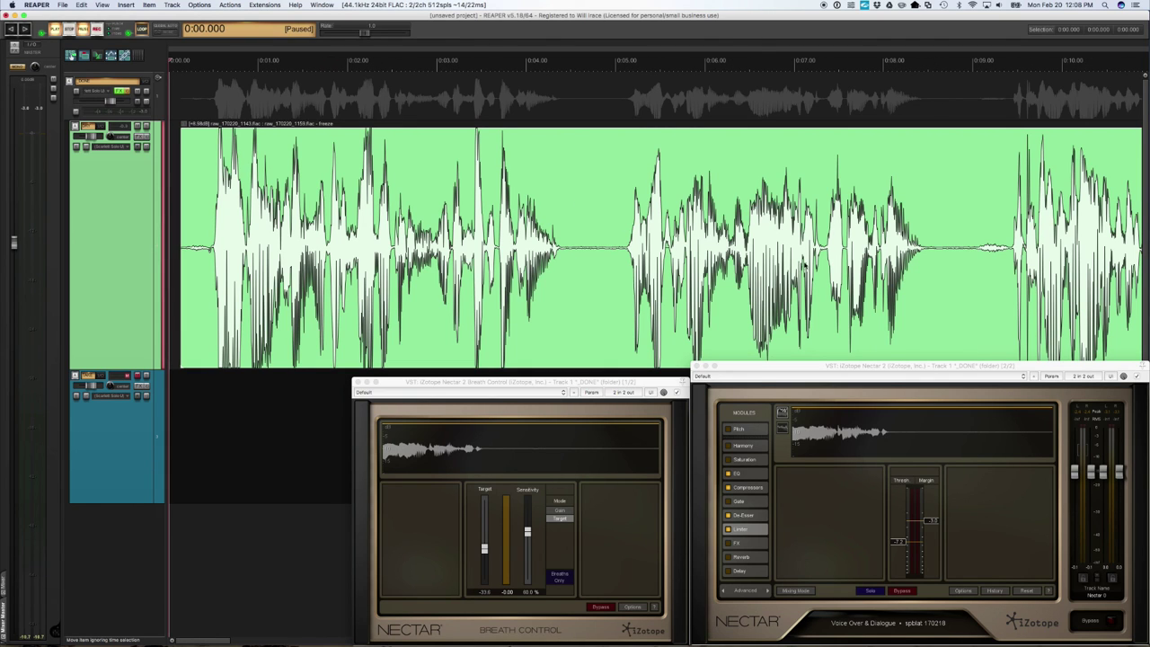
scroll(670, 225, "down", 4)
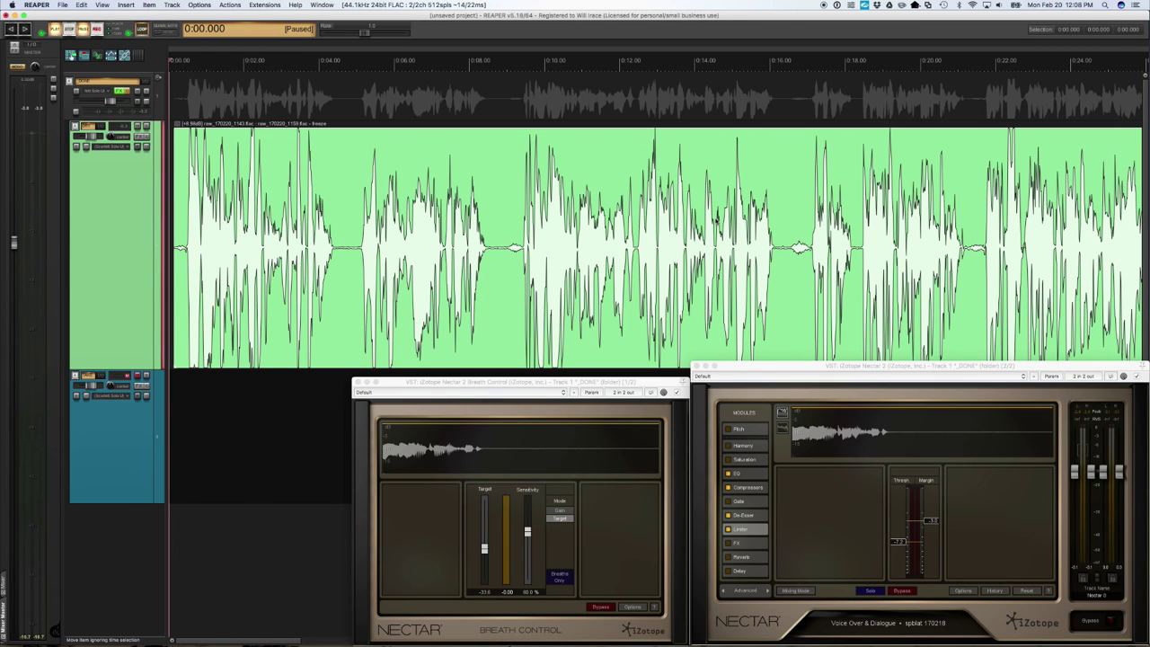
scroll(716, 220, "down", 4)
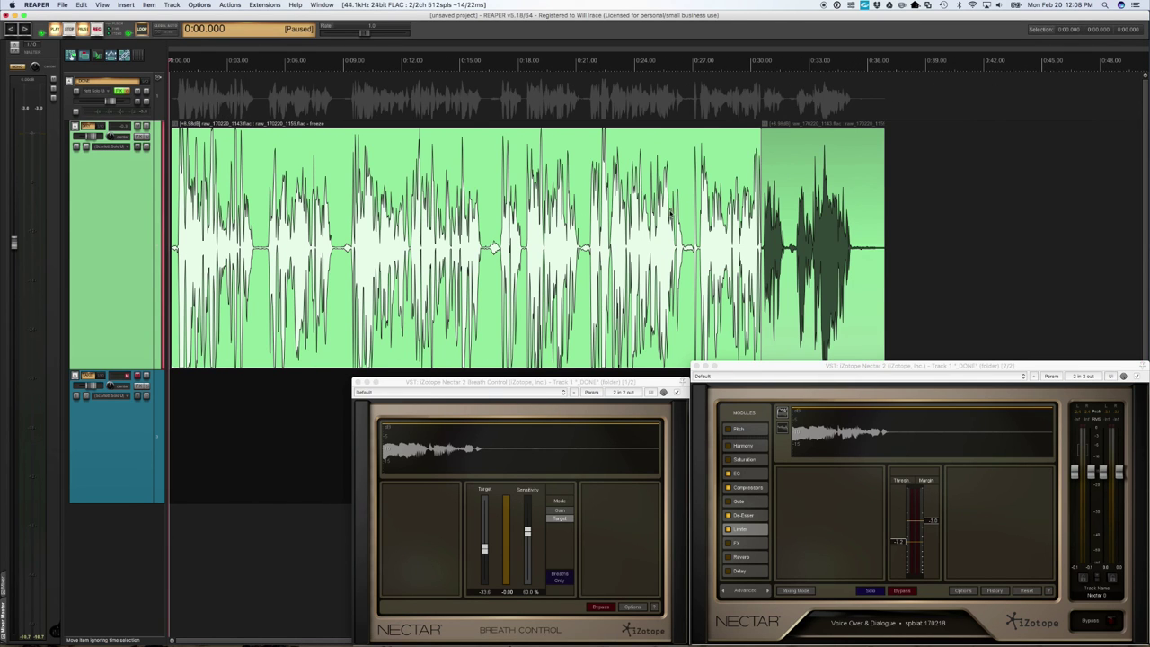